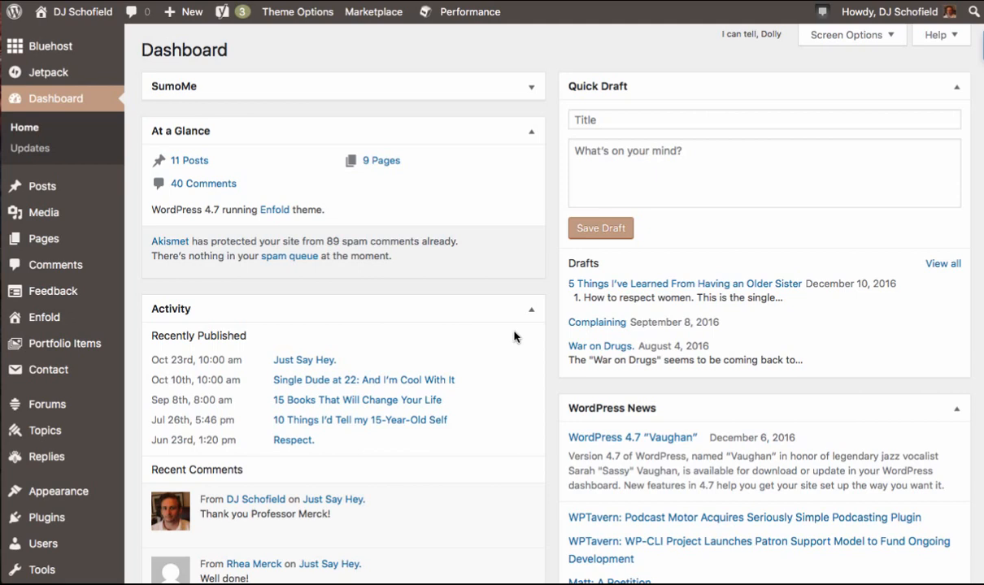
- Browse the dashboard widgets and the admin sidebar menu entries
{"action": "scroll", "coordinate": [514, 337], "scroll_direction": "down", "scroll_amount": 2}
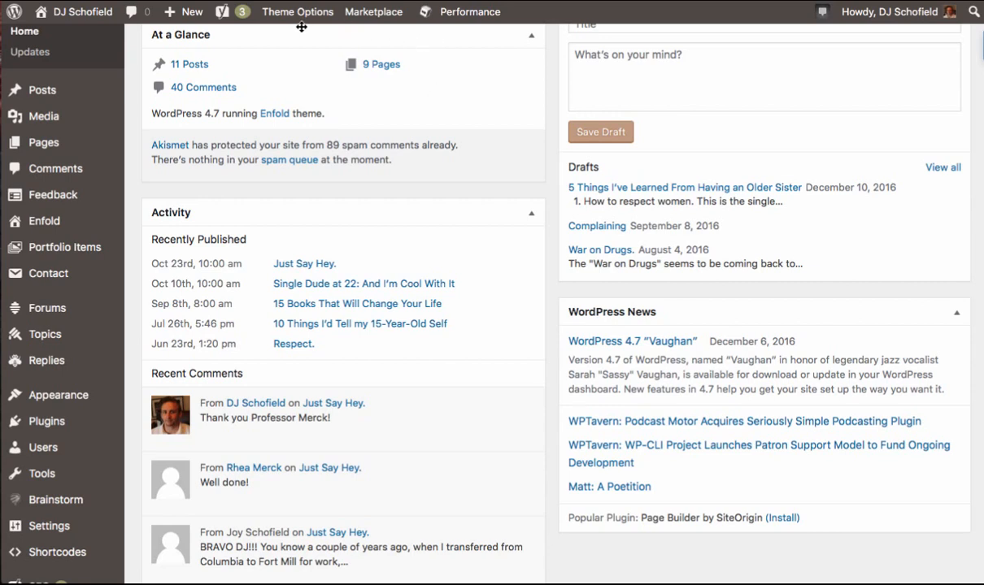
{"action": "mouse_move", "coordinate": [289, 14]}
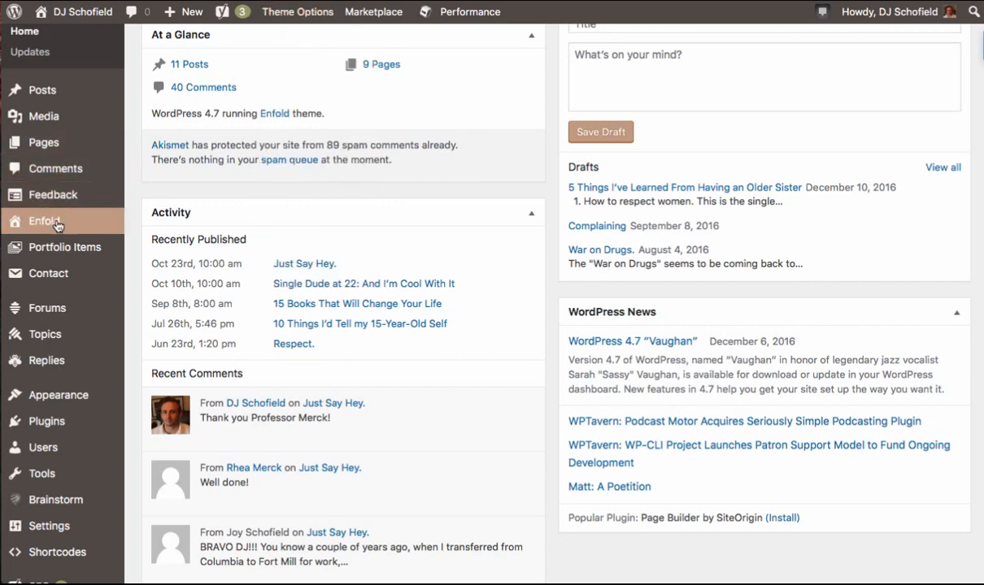
{"action": "mouse_move", "coordinate": [79, 260]}
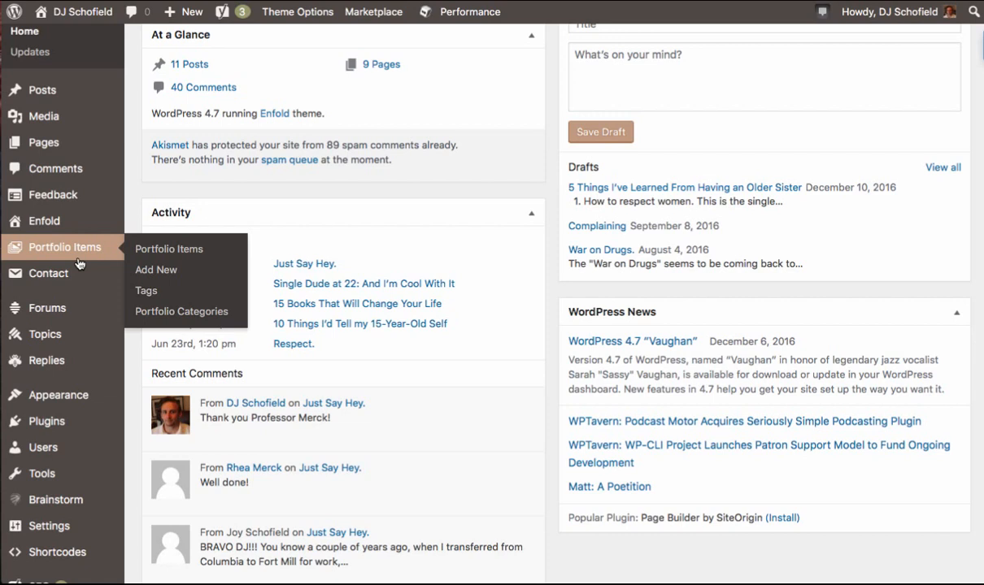
{"action": "scroll", "coordinate": [79, 262], "scroll_direction": "up", "scroll_amount": 3}
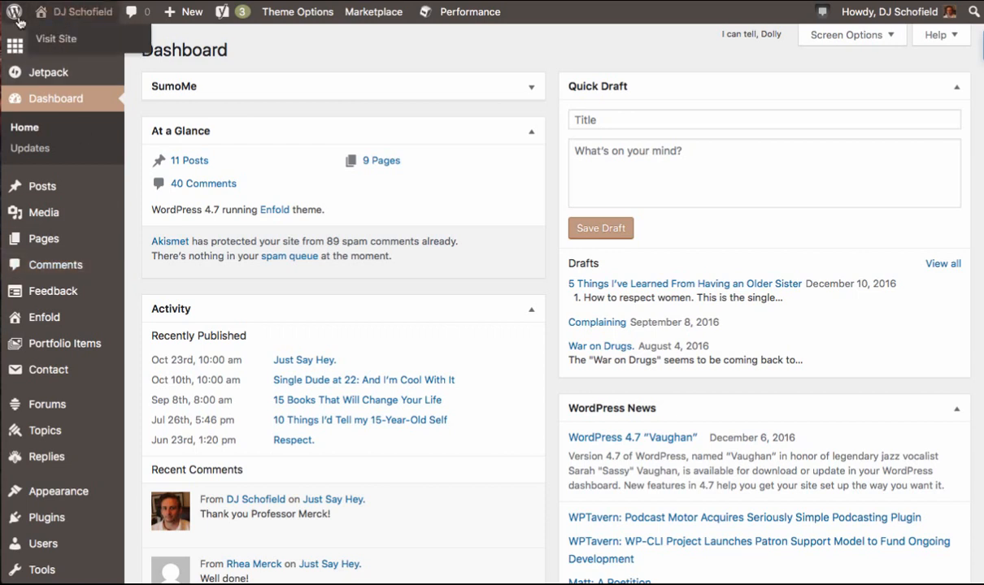
{"action": "mouse_move", "coordinate": [13, 20]}
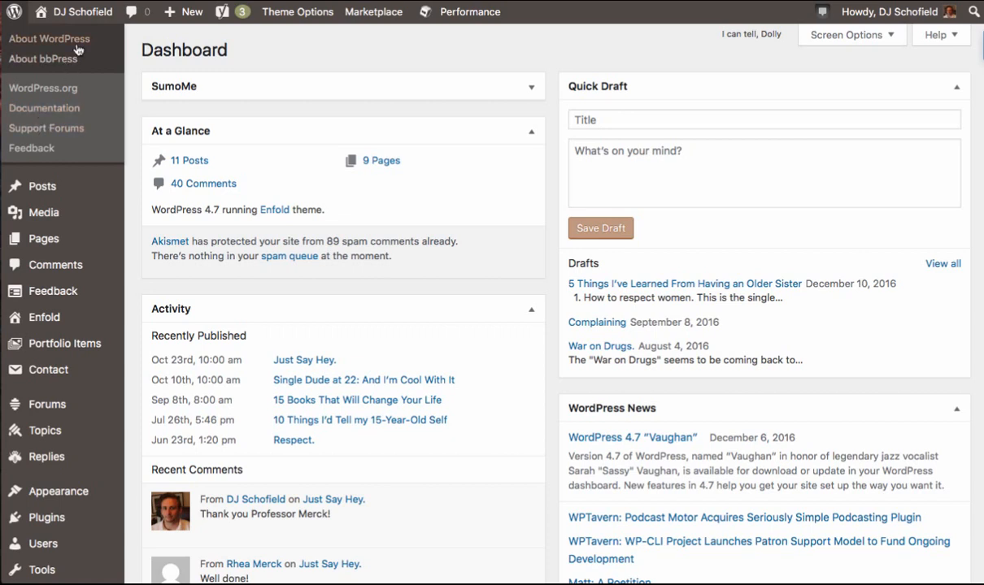
{"action": "mouse_move", "coordinate": [43, 13]}
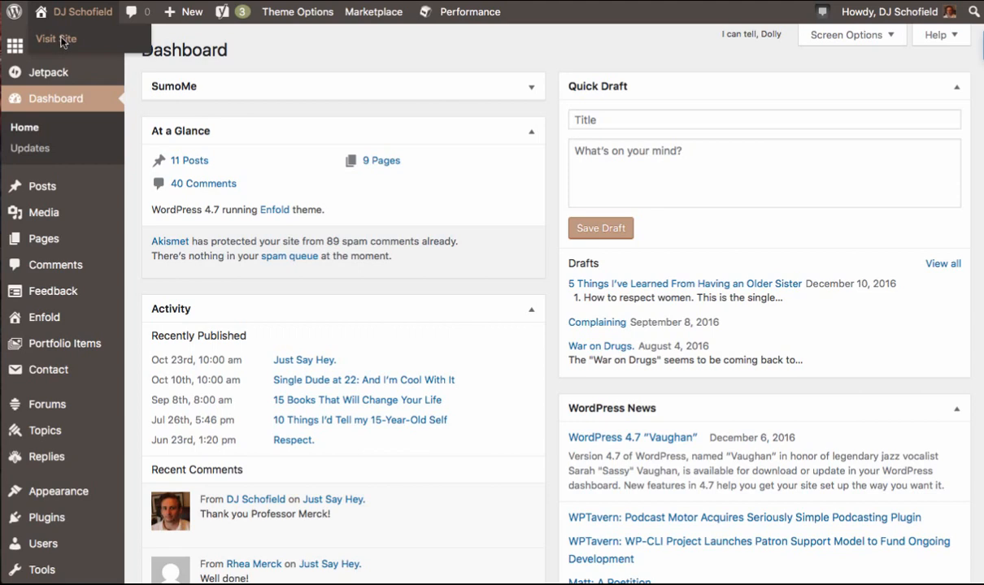
- Explore the admin toolbar menus for the site, new content, SEO and performance
{"action": "left_click", "coordinate": [57, 39]}
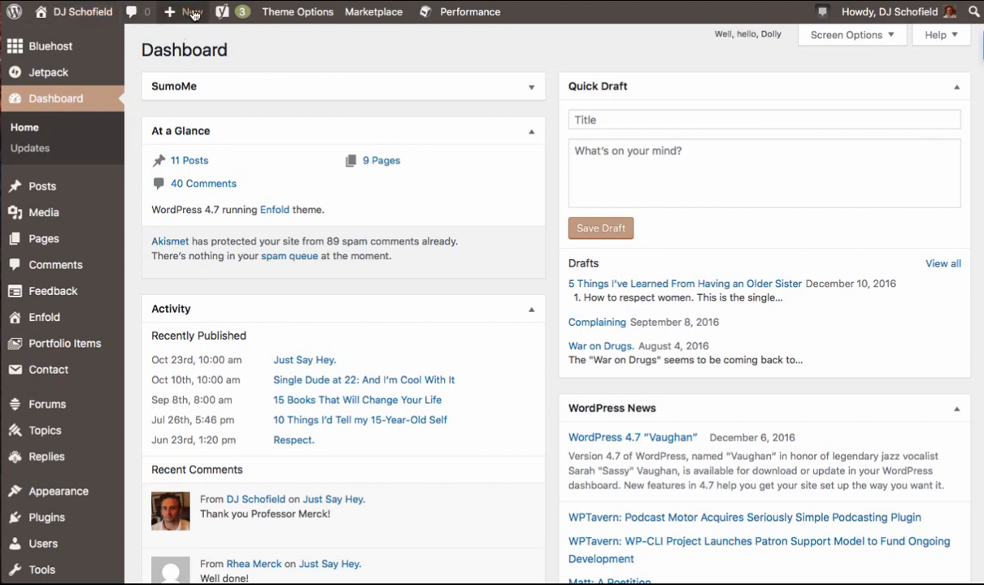
{"action": "mouse_move", "coordinate": [177, 17]}
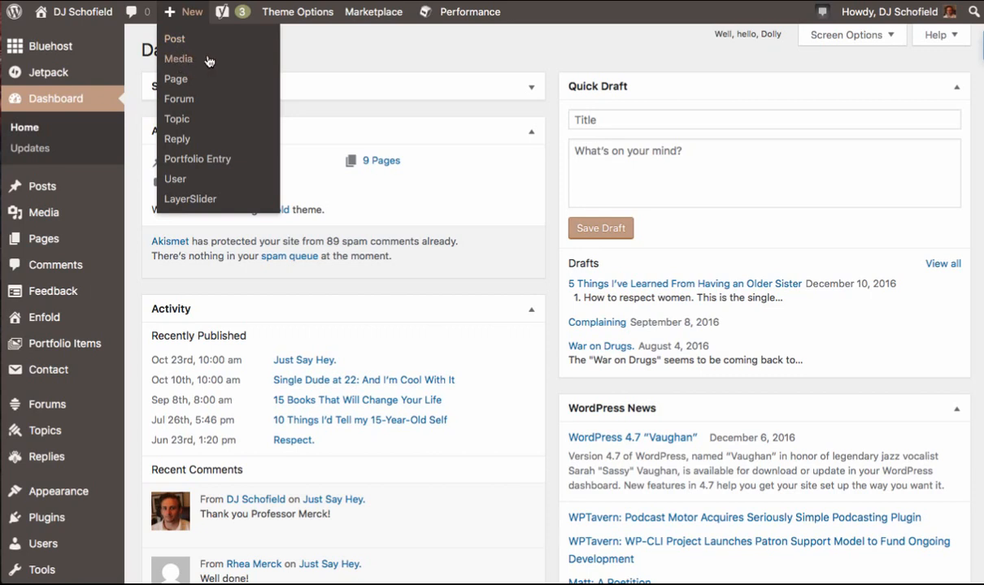
{"action": "mouse_move", "coordinate": [219, 15]}
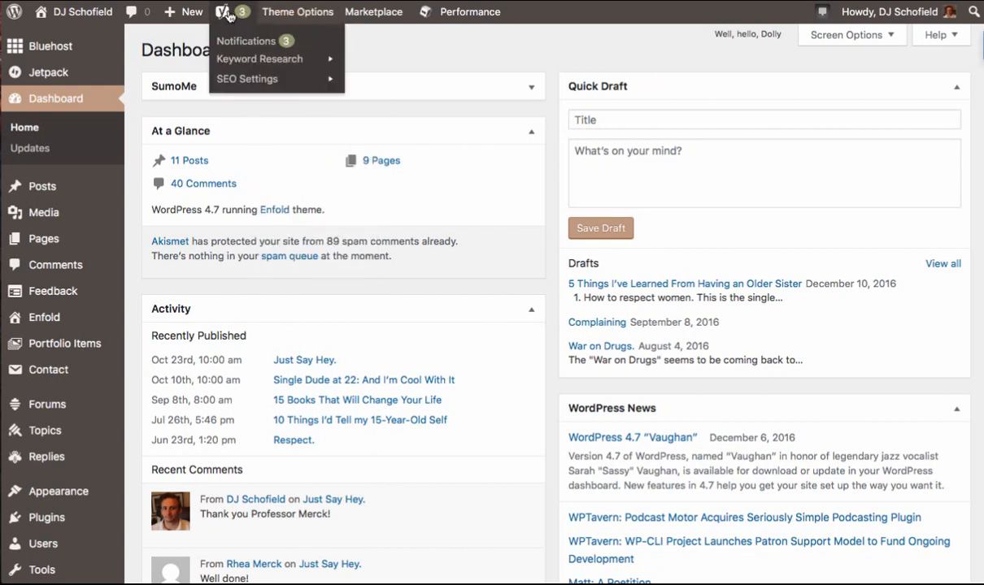
{"action": "mouse_move", "coordinate": [356, 26]}
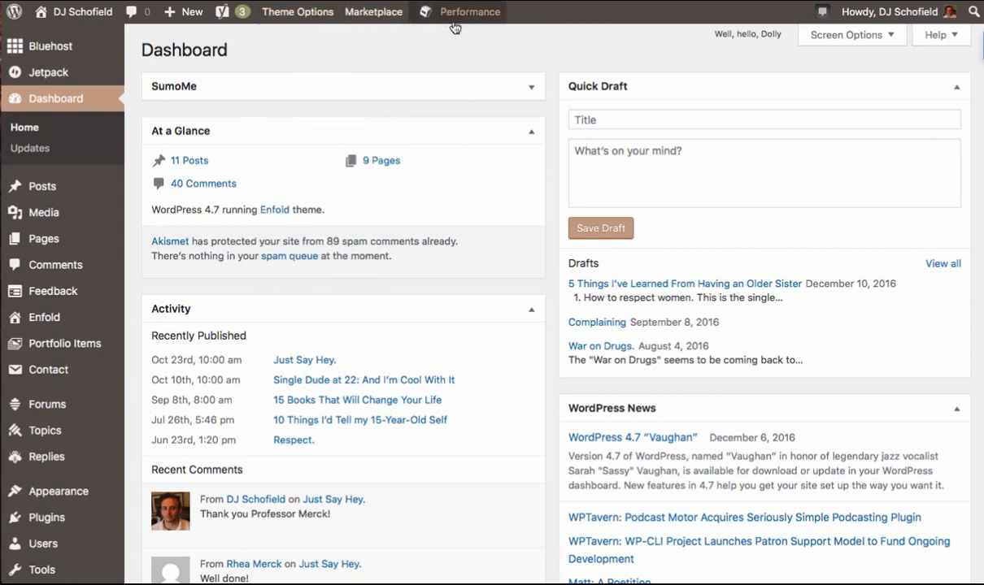
{"action": "mouse_move", "coordinate": [309, 18]}
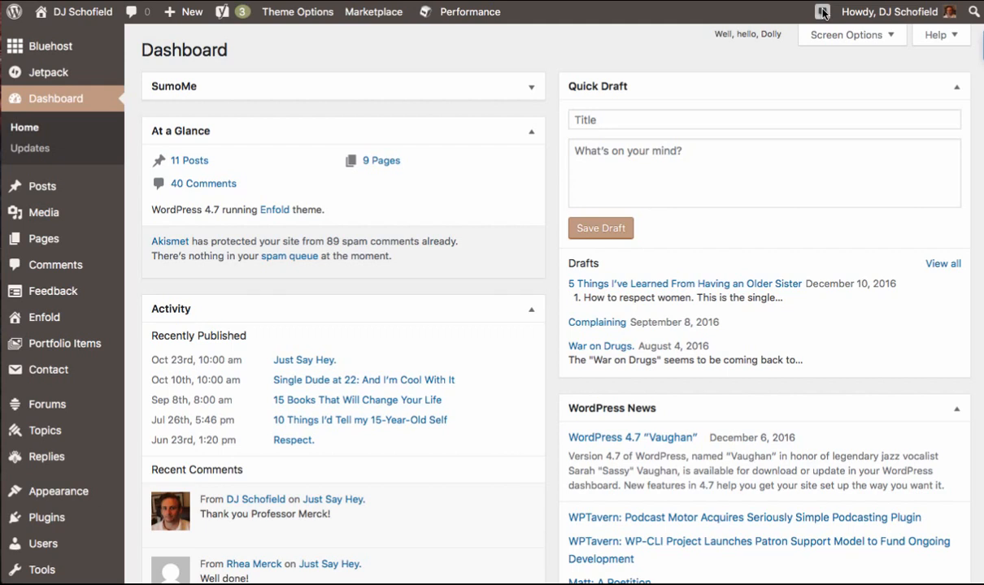
{"action": "mouse_move", "coordinate": [874, 15]}
{"action": "mouse_move", "coordinate": [57, 48]}
{"action": "mouse_move", "coordinate": [39, 191]}
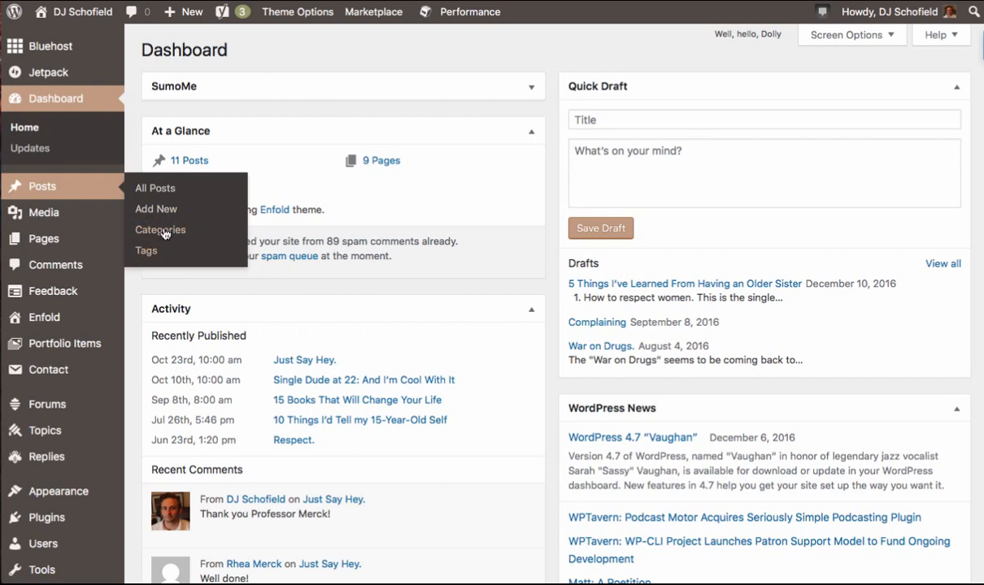
- Open the list of all posts and scroll through it
{"action": "left_click", "coordinate": [43, 187]}
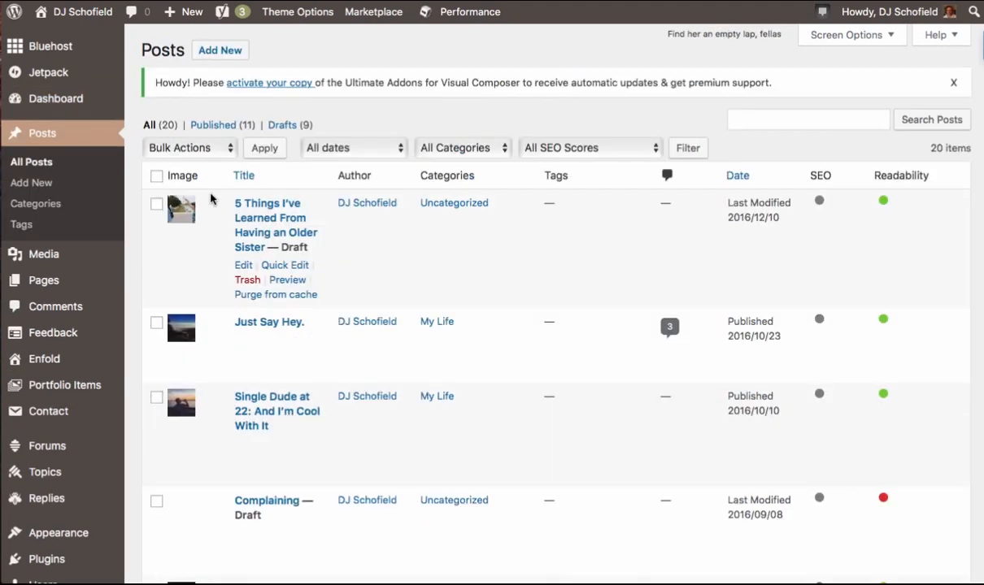
{"action": "scroll", "coordinate": [503, 330], "scroll_direction": "down", "scroll_amount": 3}
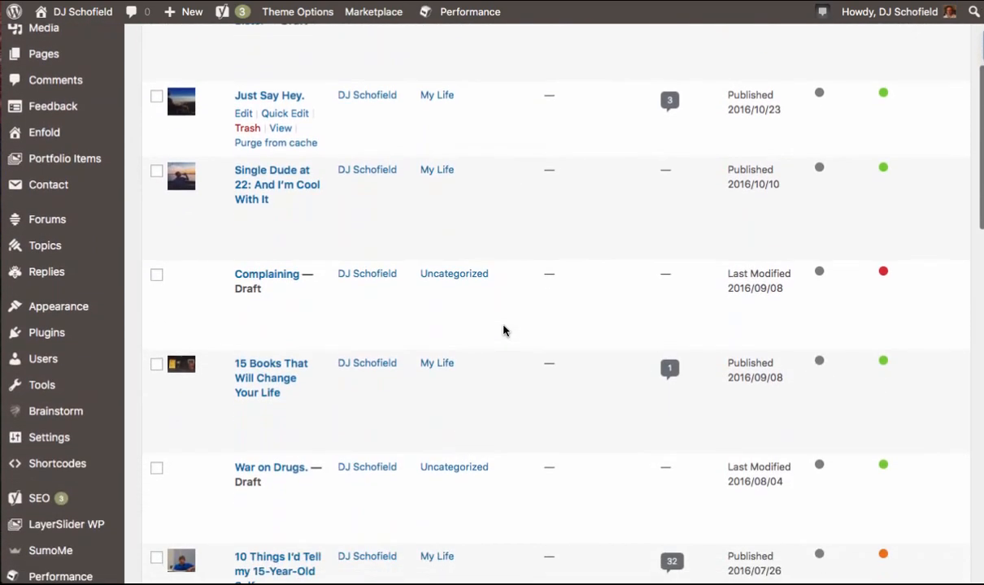
{"action": "scroll", "coordinate": [502, 329], "scroll_direction": "down", "scroll_amount": 1}
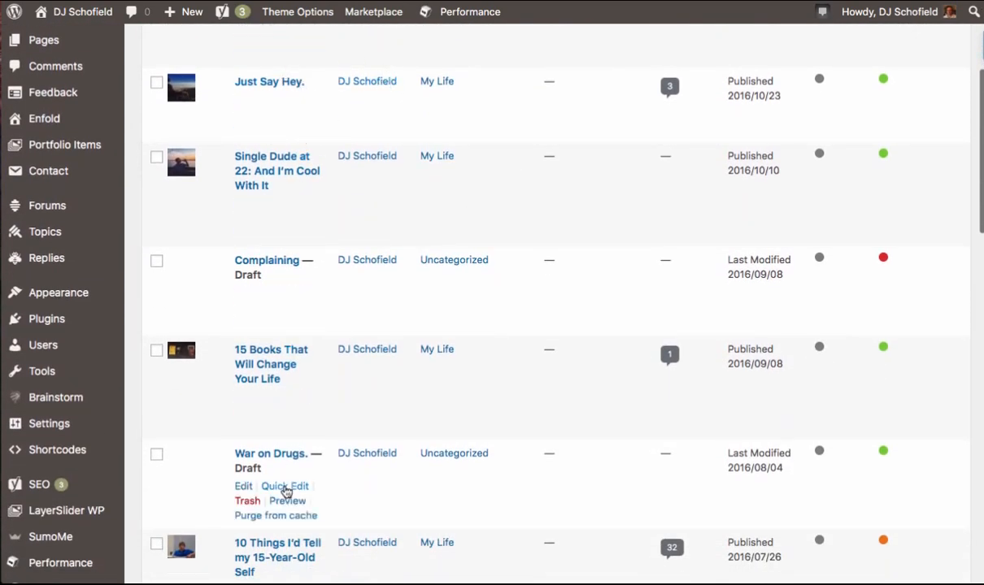
{"action": "scroll", "coordinate": [286, 491], "scroll_direction": "up", "scroll_amount": 3}
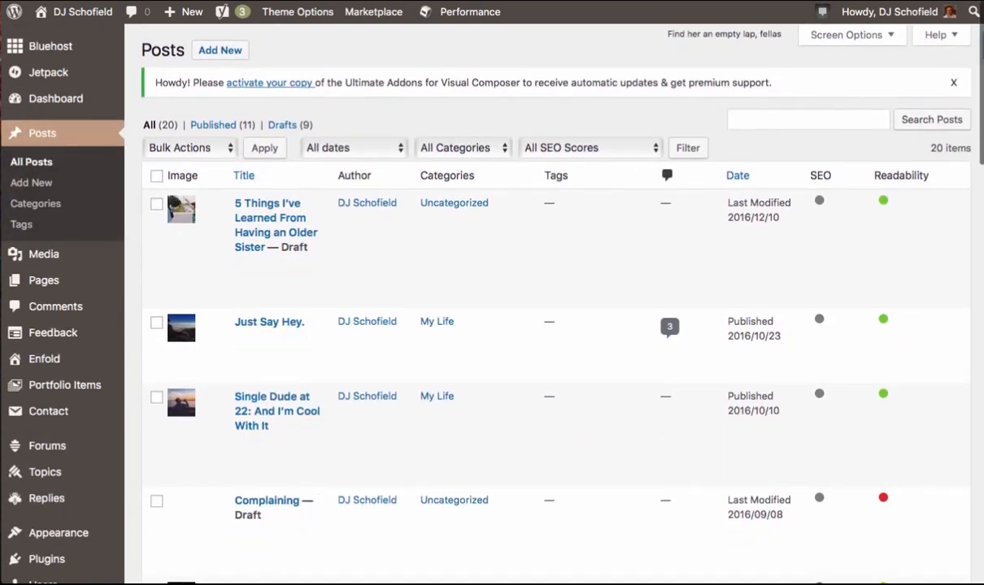
- Start a new post and place the cursor in the content editor
{"action": "left_click", "coordinate": [204, 51]}
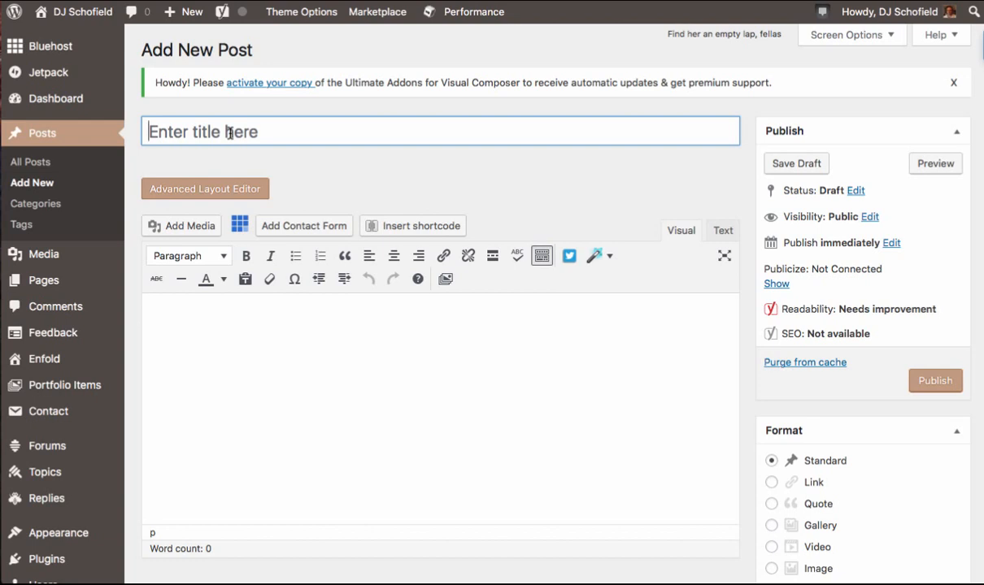
{"action": "mouse_move", "coordinate": [43, 285]}
{"action": "left_click", "coordinate": [202, 323]}
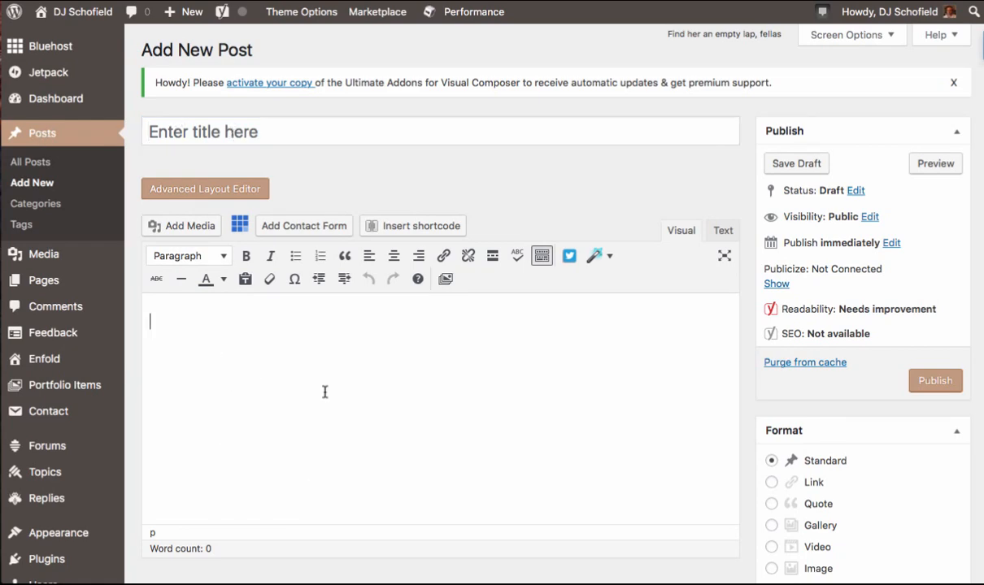
{"action": "scroll", "coordinate": [324, 392], "scroll_direction": "down", "scroll_amount": 3}
{"action": "scroll", "coordinate": [325, 392], "scroll_direction": "up", "scroll_amount": 2}
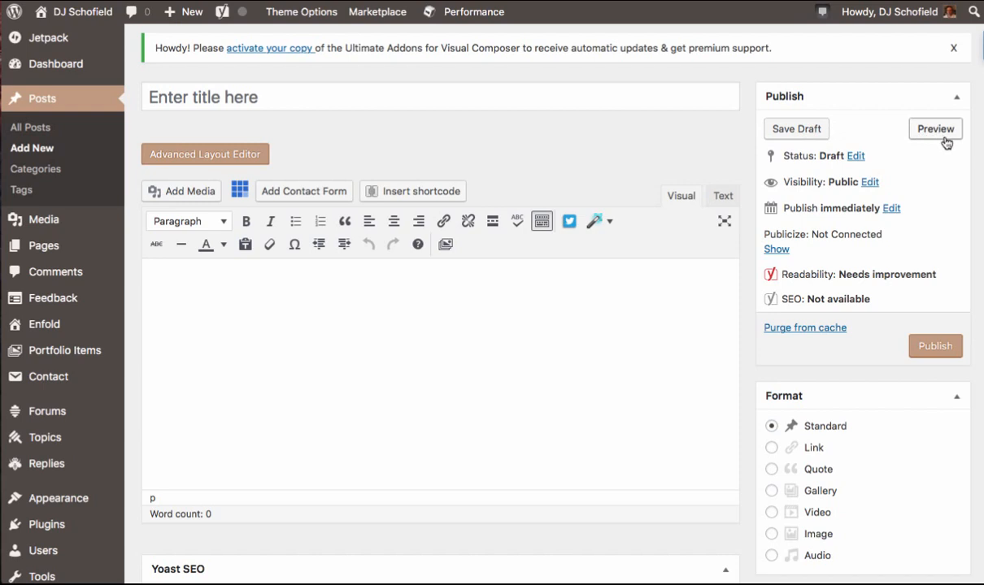
- Open the post status selector and review its options, keeping Draft
{"action": "left_click", "coordinate": [857, 158]}
{"action": "left_click", "coordinate": [856, 177]}
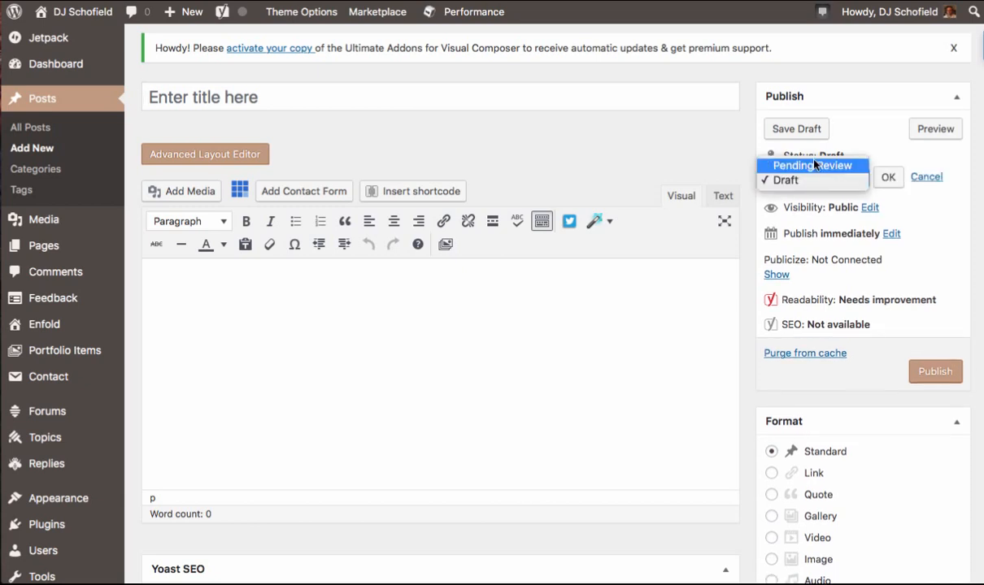
{"action": "left_click", "coordinate": [888, 154]}
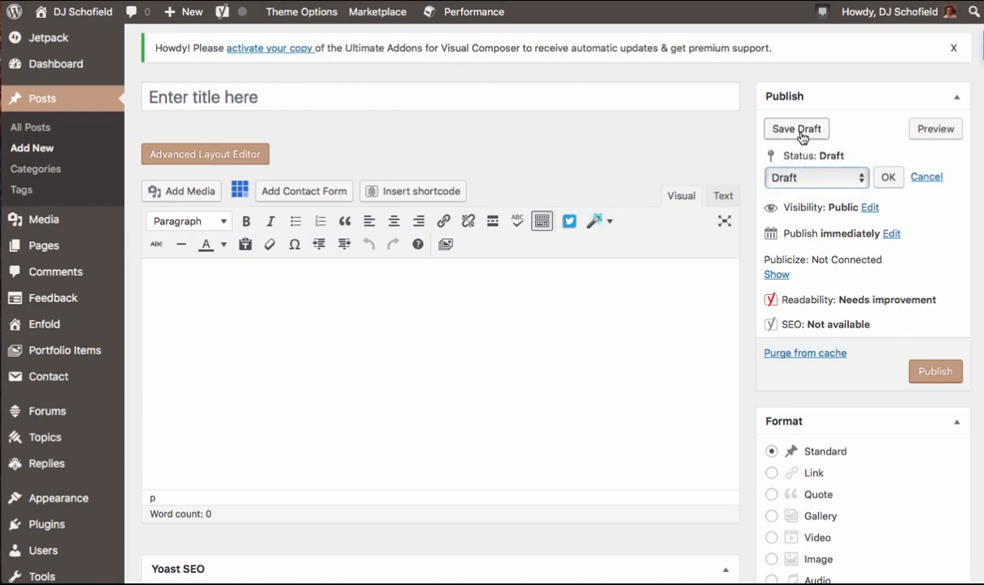
- Try the Password protected, Private and Public visibility options and open the publish schedule, cancelling both edits
{"action": "left_click", "coordinate": [868, 212]}
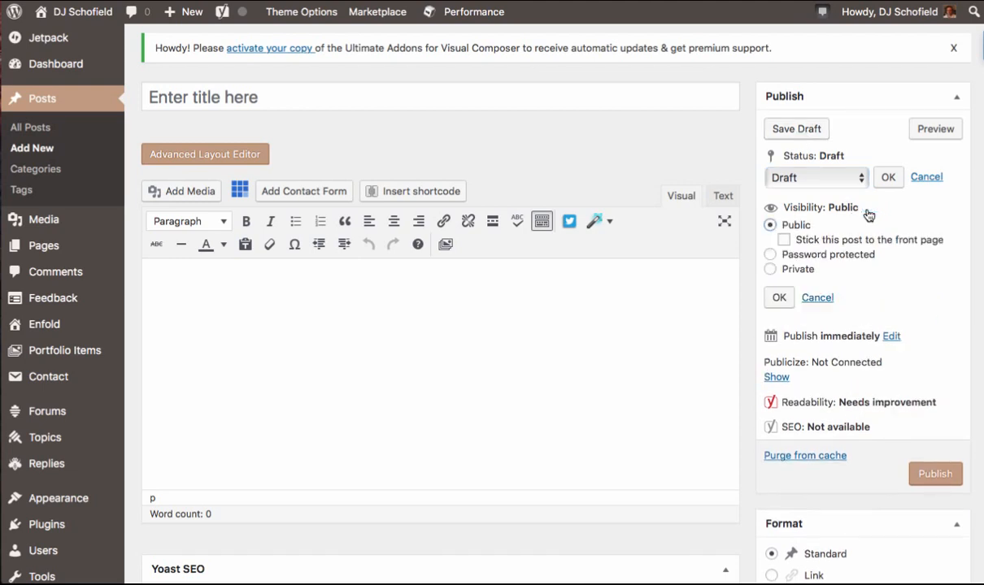
{"action": "left_click", "coordinate": [773, 255]}
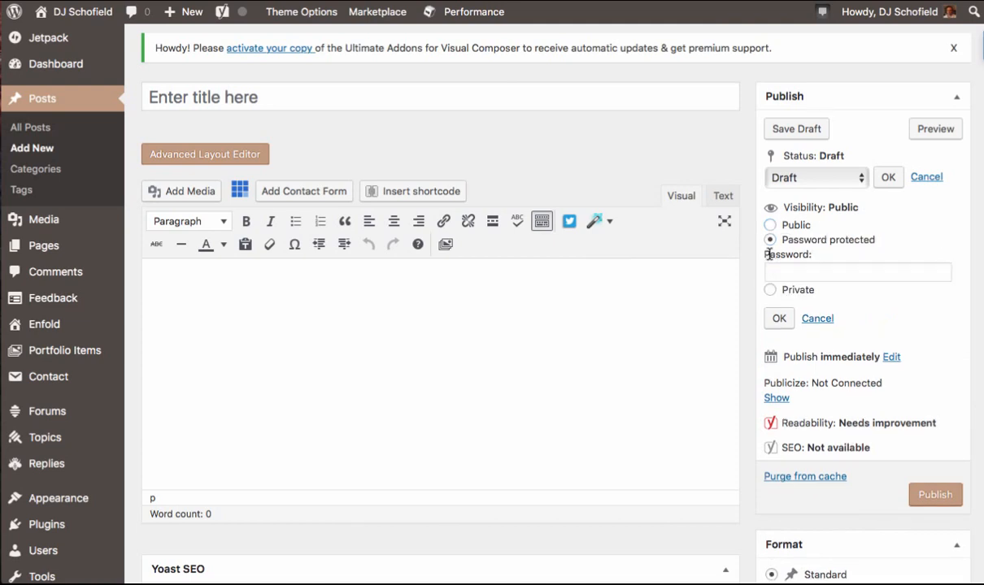
{"action": "left_click", "coordinate": [769, 290]}
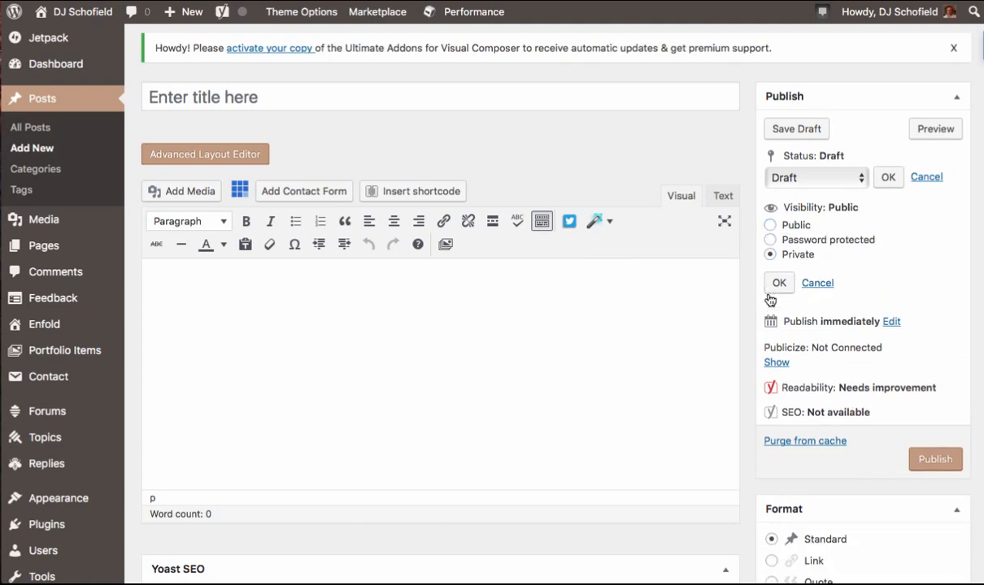
{"action": "left_click", "coordinate": [769, 242]}
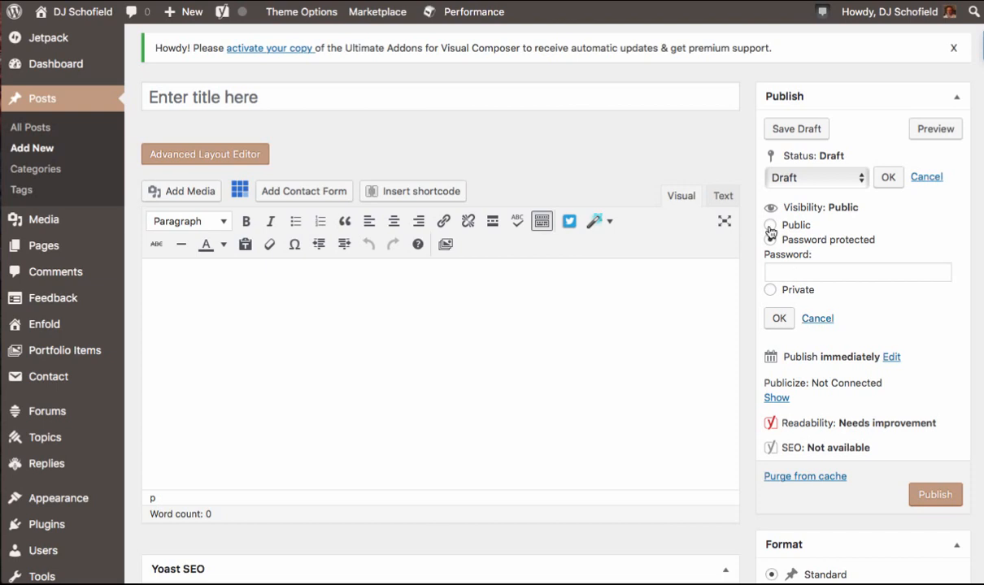
{"action": "left_click", "coordinate": [770, 227]}
{"action": "left_click", "coordinate": [802, 297]}
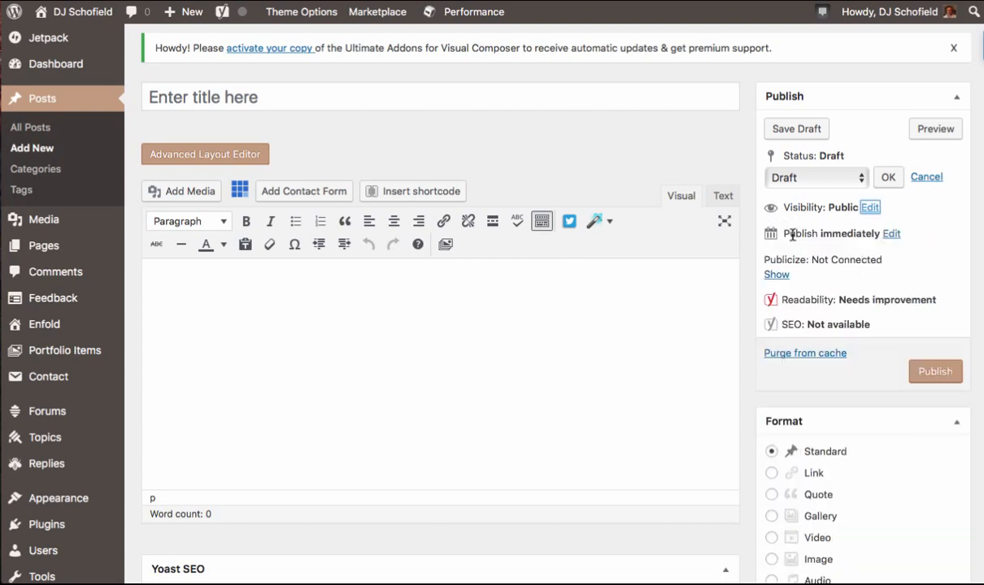
{"action": "left_click", "coordinate": [891, 233]}
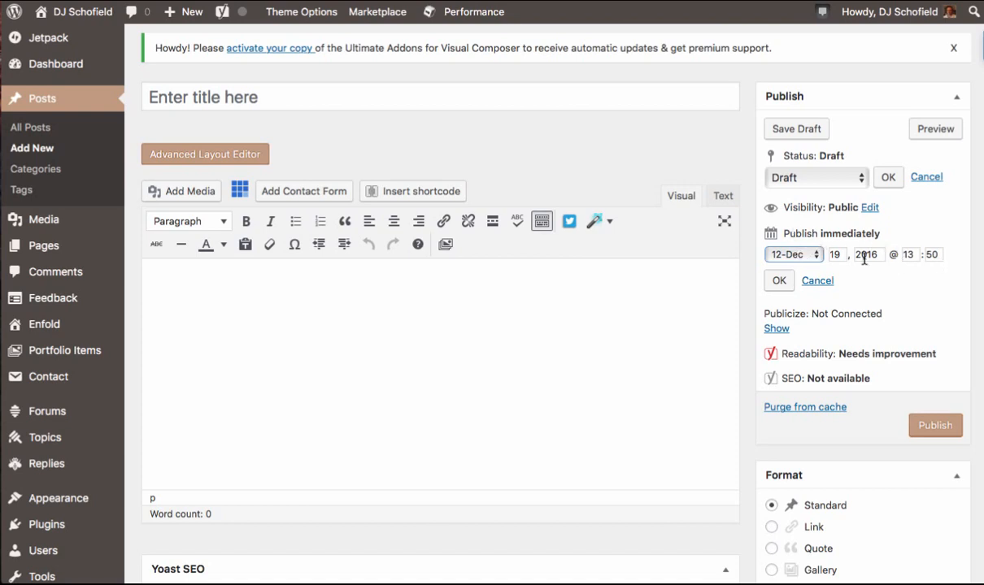
{"action": "left_click", "coordinate": [817, 281]}
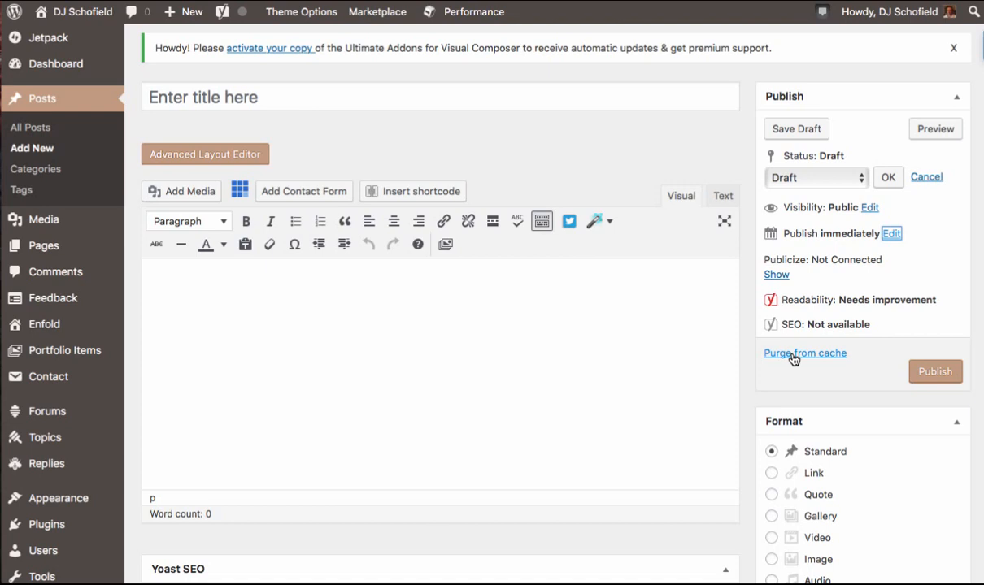
- Scroll through the editor's categories, tags, Yoast SEO, sharing, layout and featured image boxes
{"action": "scroll", "coordinate": [781, 386], "scroll_direction": "down", "scroll_amount": 1}
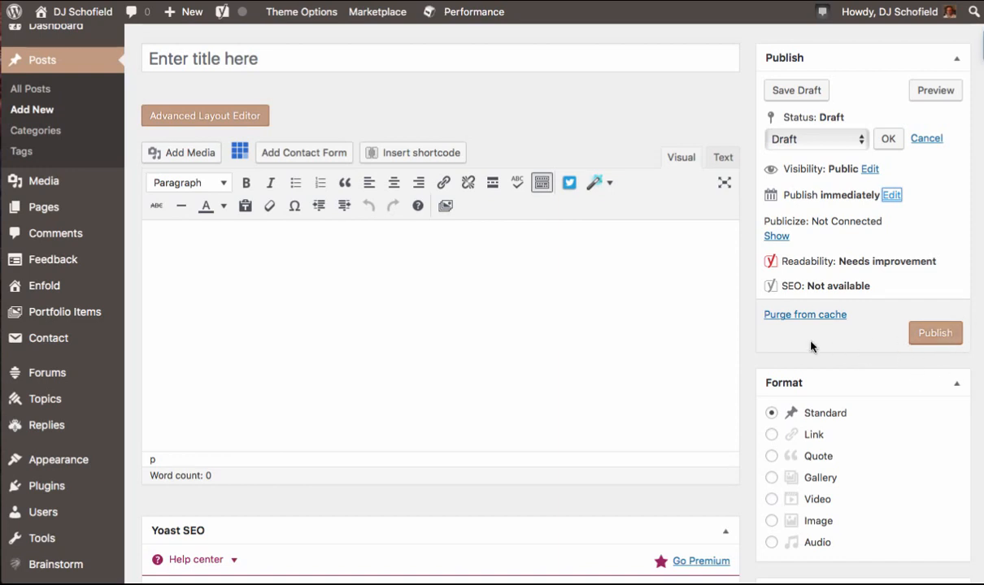
{"action": "scroll", "coordinate": [746, 355], "scroll_direction": "down", "scroll_amount": 5}
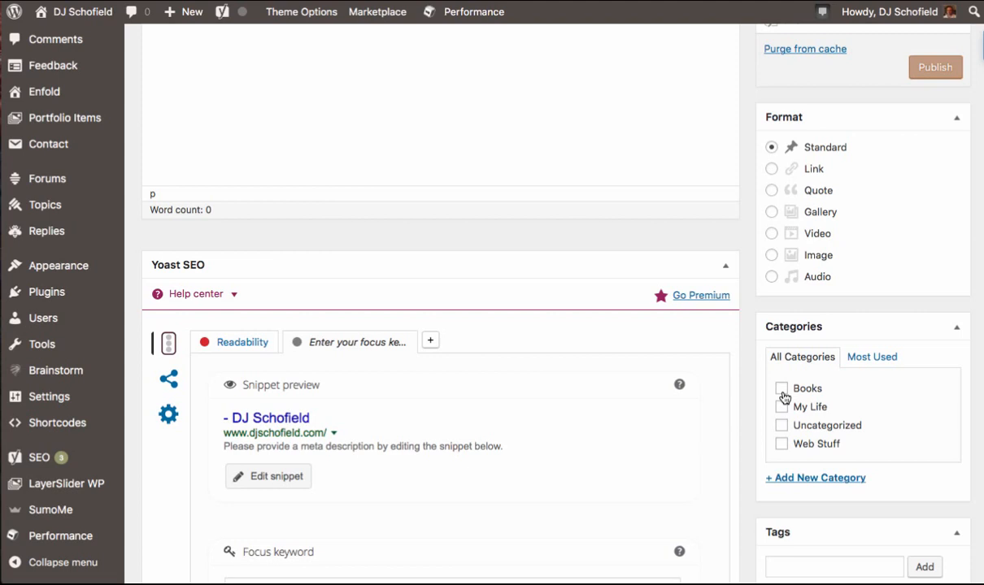
{"action": "scroll", "coordinate": [783, 396], "scroll_direction": "down", "scroll_amount": 1}
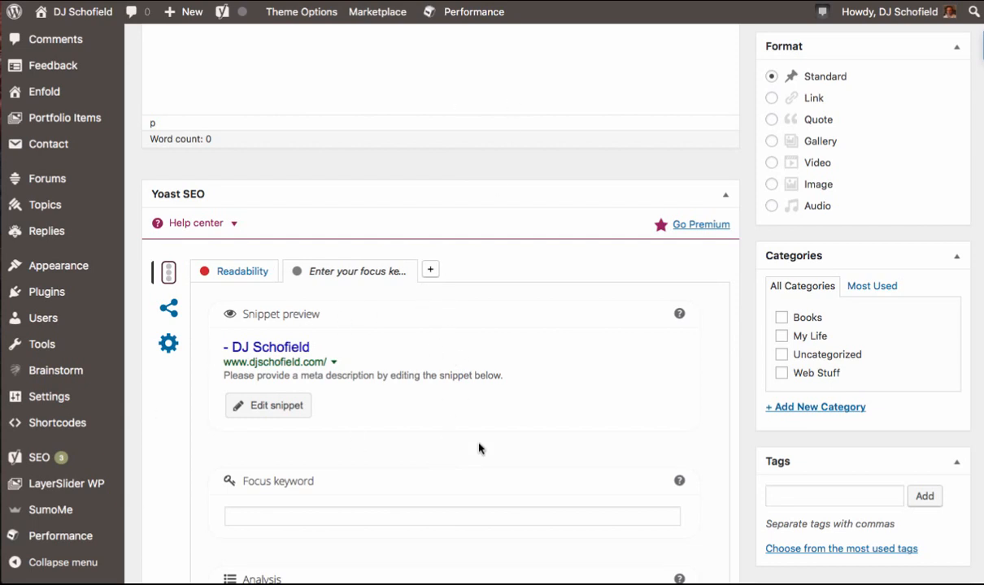
{"action": "scroll", "coordinate": [479, 448], "scroll_direction": "down", "scroll_amount": 3}
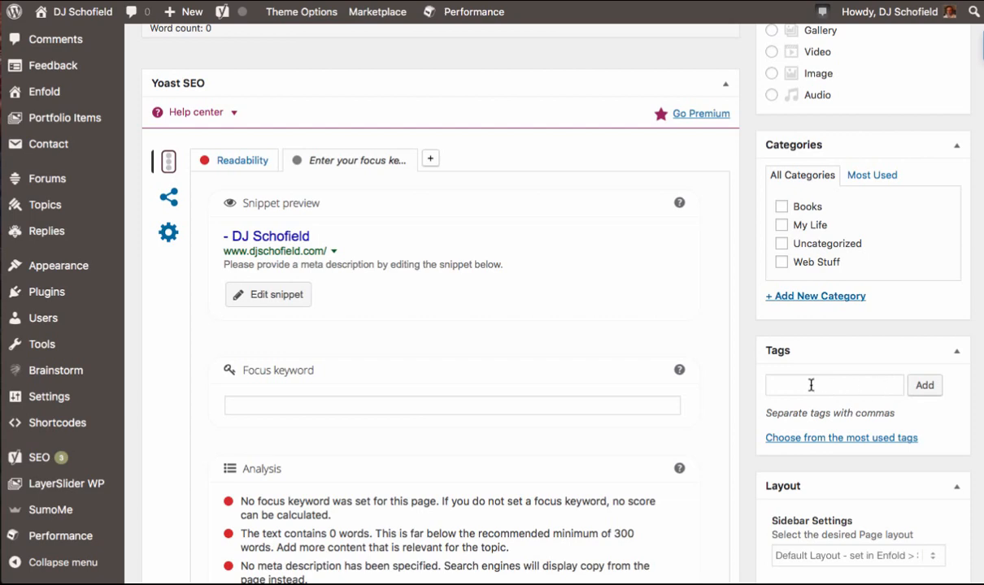
{"action": "scroll", "coordinate": [737, 471], "scroll_direction": "down", "scroll_amount": 3}
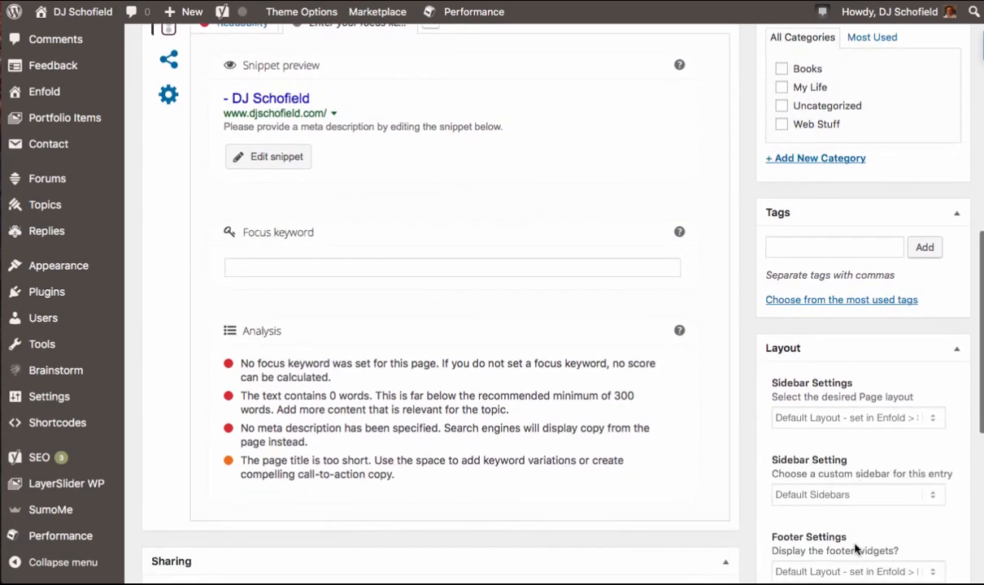
{"action": "scroll", "coordinate": [829, 500], "scroll_direction": "down", "scroll_amount": 6}
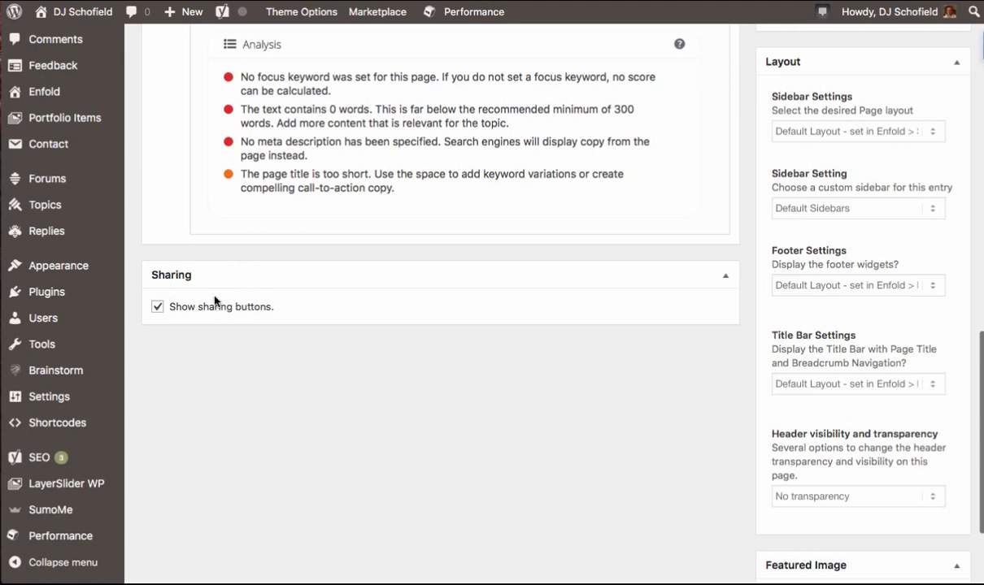
{"action": "scroll", "coordinate": [647, 341], "scroll_direction": "down", "scroll_amount": 3}
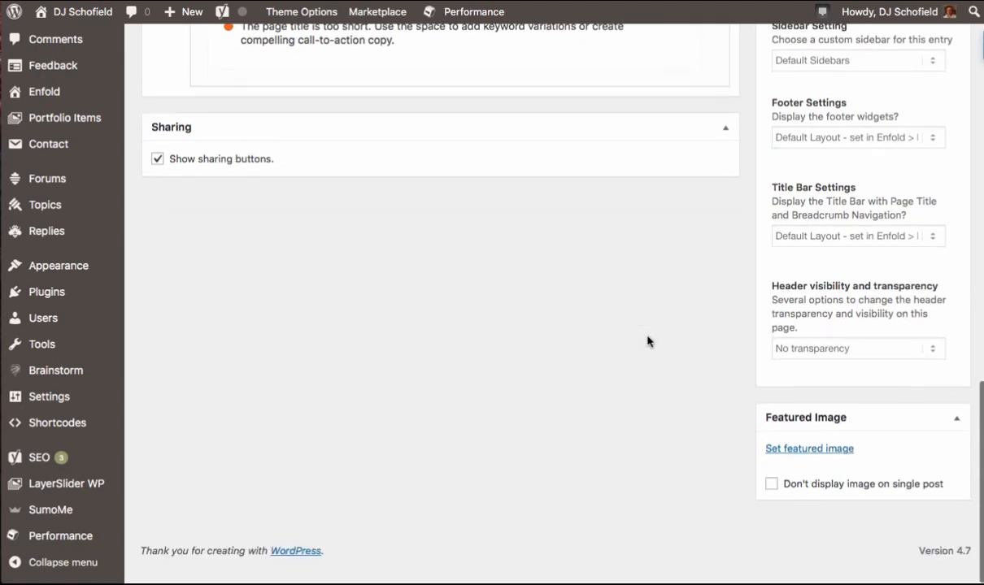
- Collapse and expand the Featured Image box in the post editor
{"action": "left_click", "coordinate": [791, 432]}
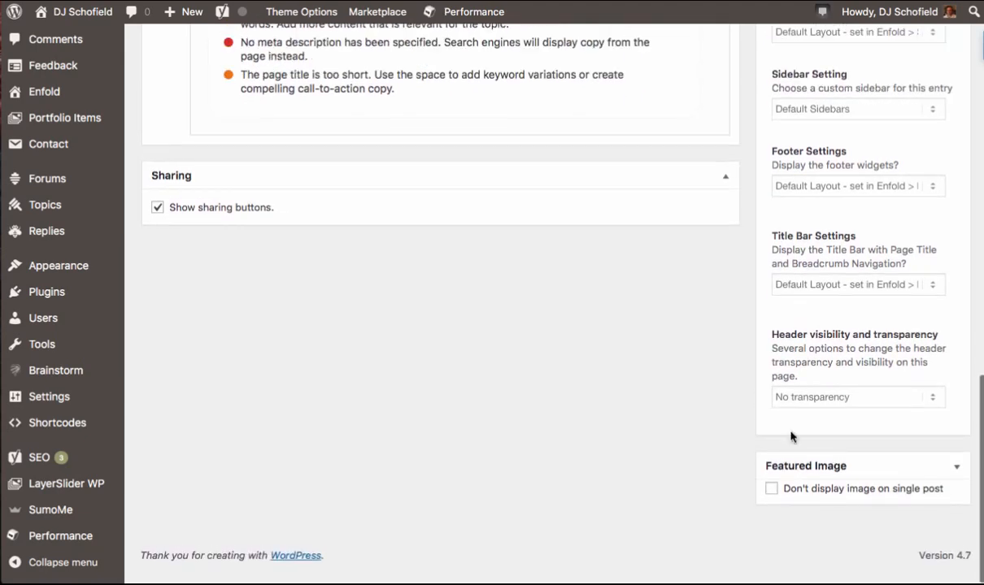
{"action": "left_click", "coordinate": [958, 471]}
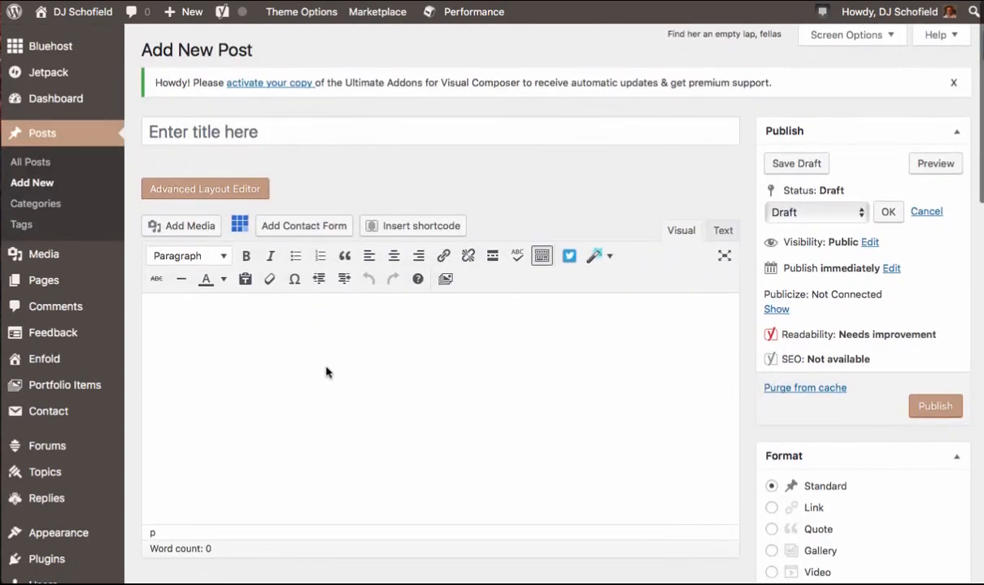
- Open the Media Library and inspect the attachment details of the dj-mountain image before closing them
{"action": "left_click", "coordinate": [34, 242]}
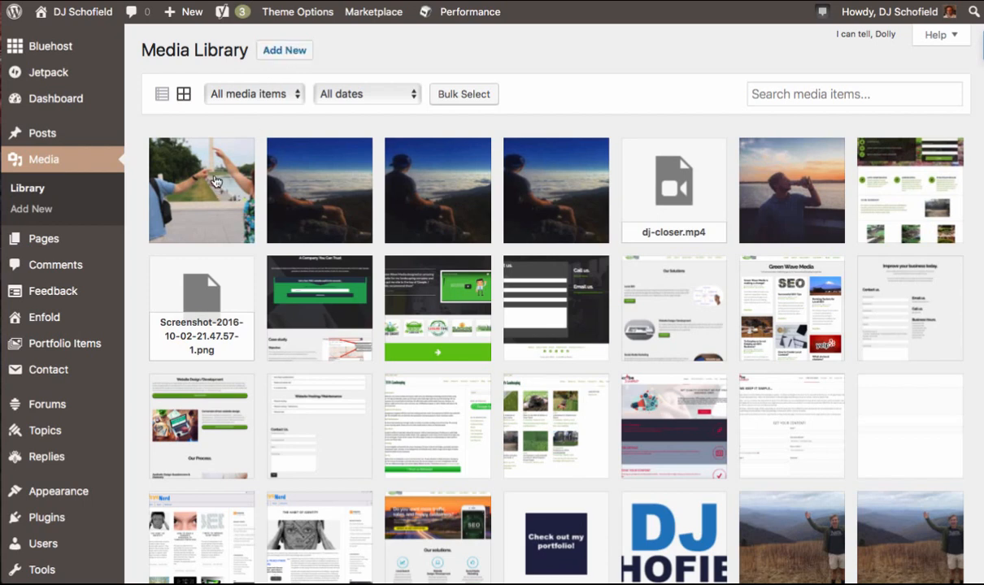
{"action": "left_click", "coordinate": [334, 182]}
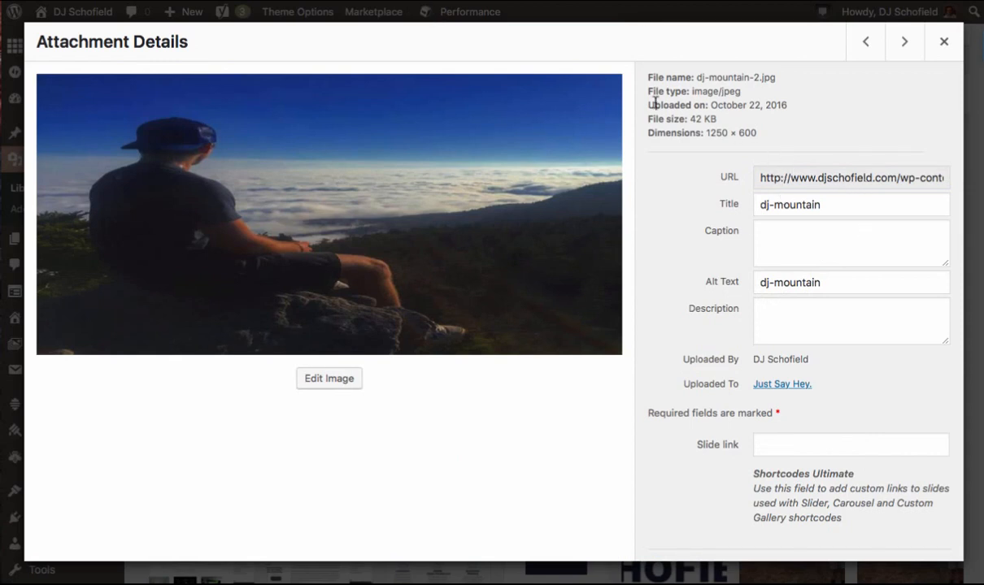
{"action": "left_click_drag", "start_coordinate": [649, 121], "coordinate": [699, 120]}
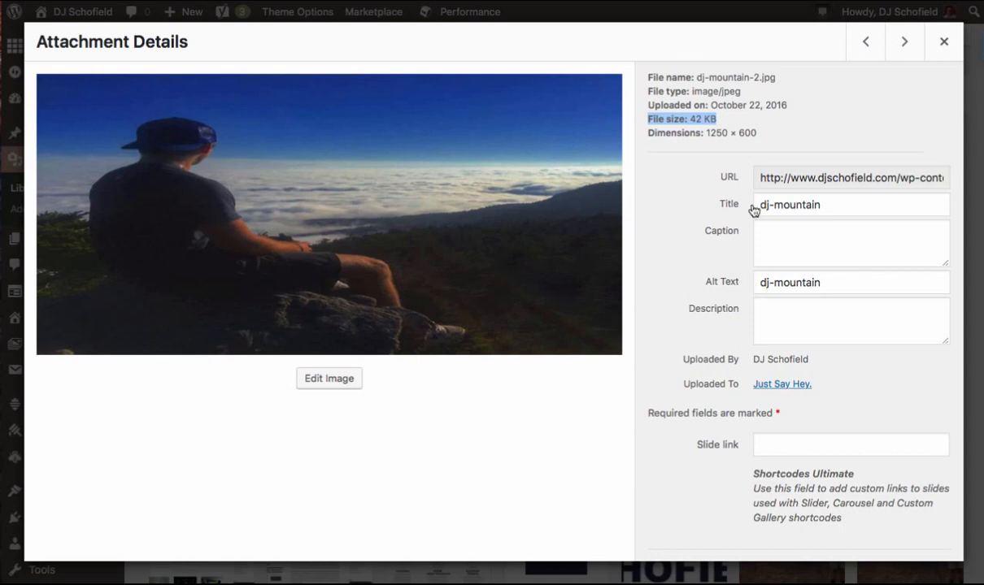
{"action": "scroll", "coordinate": [712, 384], "scroll_direction": "down", "scroll_amount": 1}
{"action": "scroll", "coordinate": [712, 385], "scroll_direction": "up", "scroll_amount": 1}
{"action": "scroll", "coordinate": [740, 366], "scroll_direction": "down", "scroll_amount": 2}
{"action": "scroll", "coordinate": [710, 366], "scroll_direction": "up", "scroll_amount": 2}
{"action": "left_click", "coordinate": [947, 54]}
- Open the About Me page for editing from the list of all pages and scroll through its content
{"action": "mouse_move", "coordinate": [281, 26]}
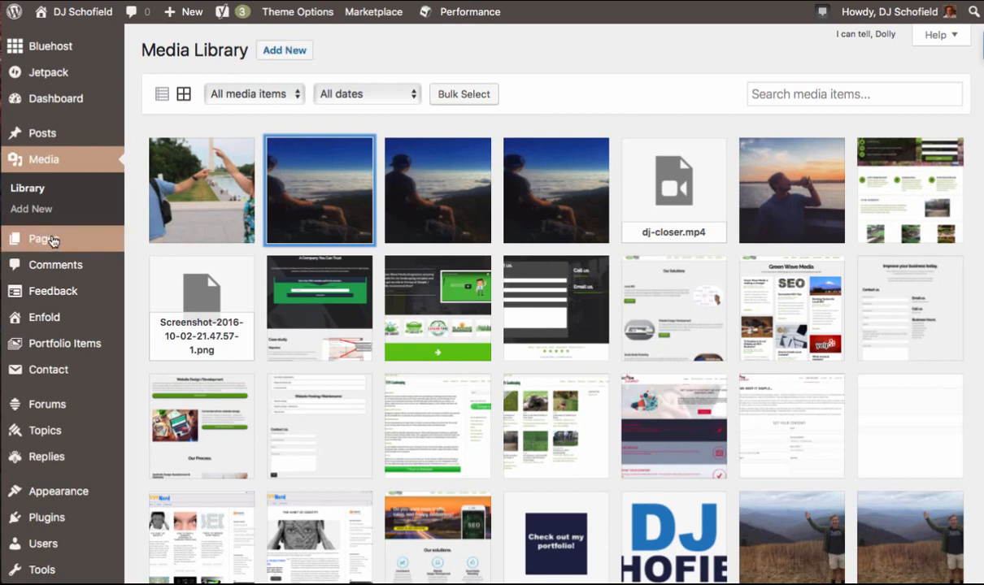
{"action": "mouse_move", "coordinate": [50, 239]}
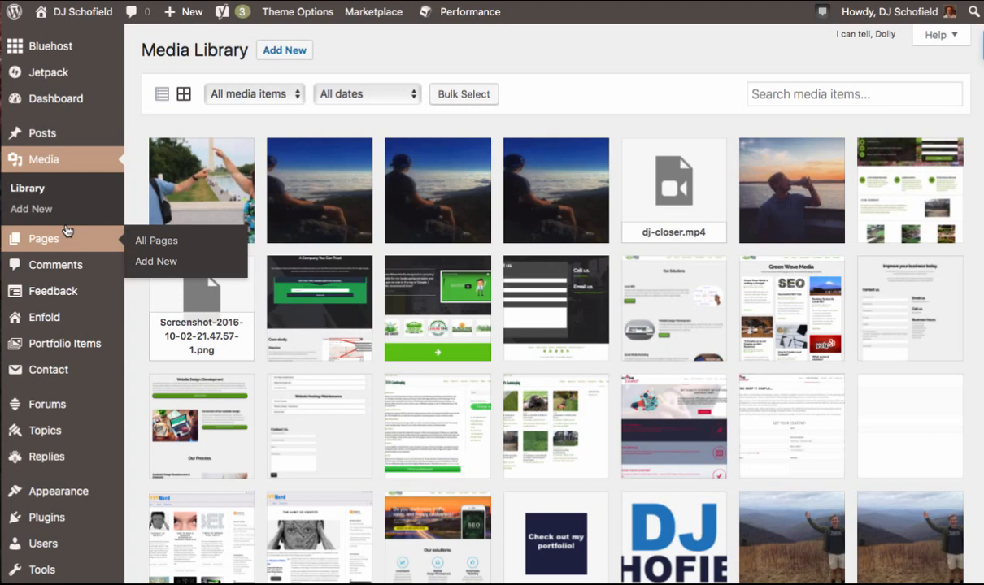
{"action": "left_click", "coordinate": [37, 232]}
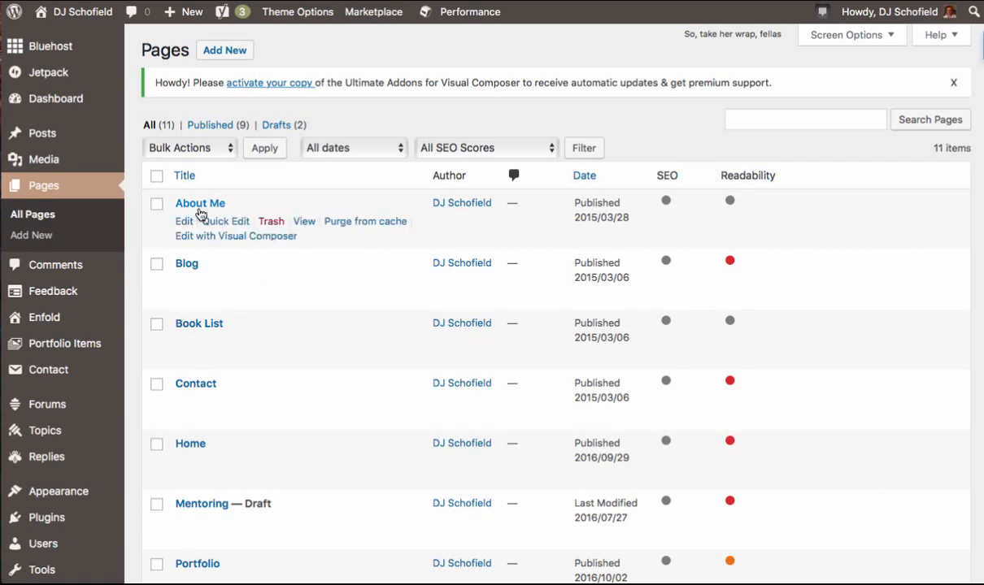
{"action": "left_click", "coordinate": [203, 210]}
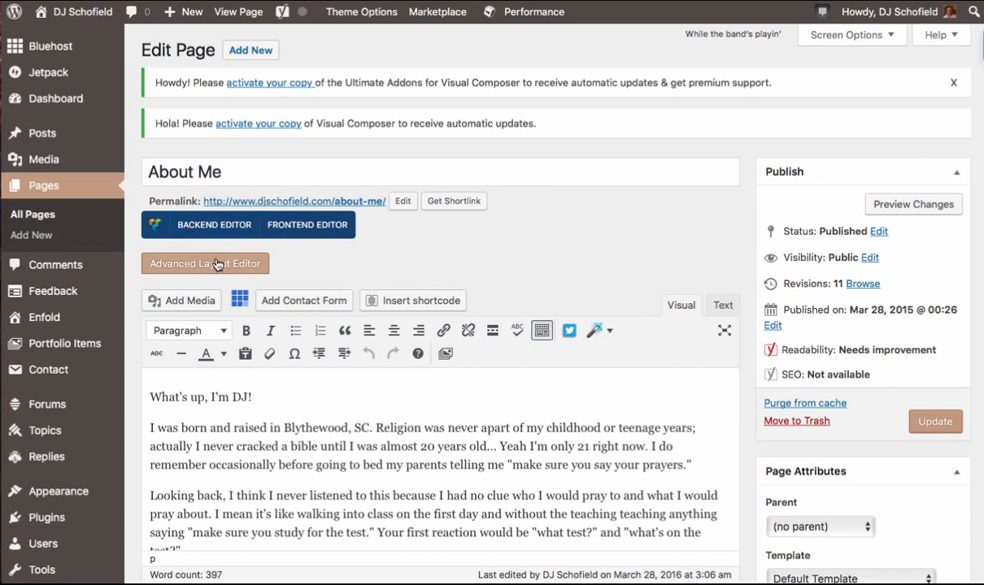
{"action": "scroll", "coordinate": [510, 264], "scroll_direction": "down", "scroll_amount": 1}
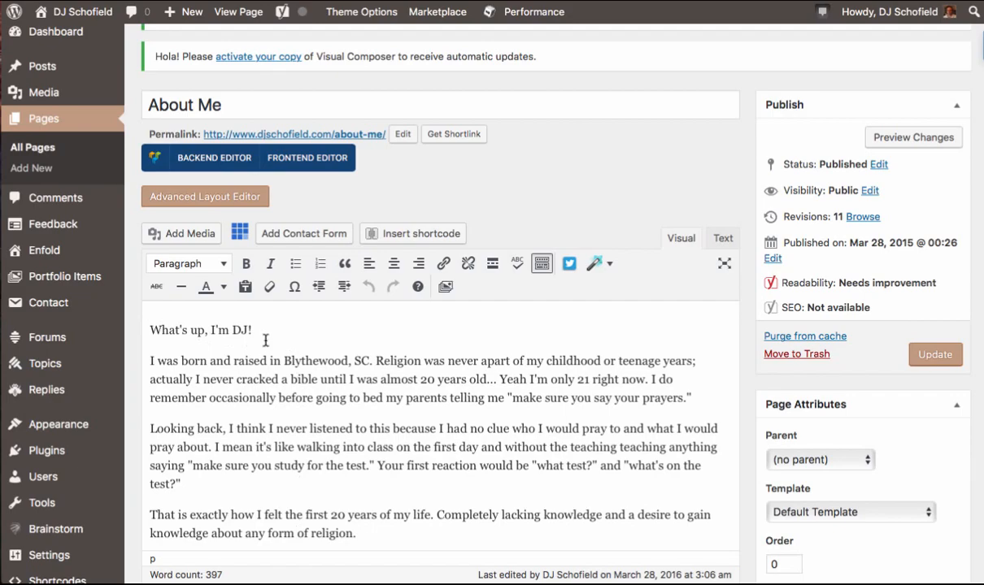
{"action": "scroll", "coordinate": [265, 341], "scroll_direction": "down", "scroll_amount": 2}
{"action": "scroll", "coordinate": [265, 341], "scroll_direction": "down", "scroll_amount": 10}
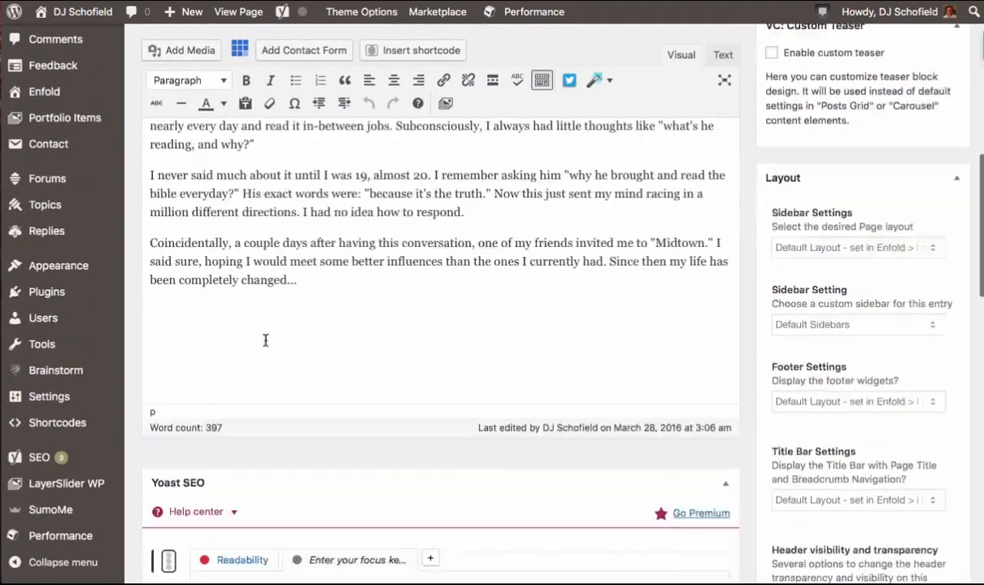
{"action": "scroll", "coordinate": [265, 341], "scroll_direction": "up", "scroll_amount": 10}
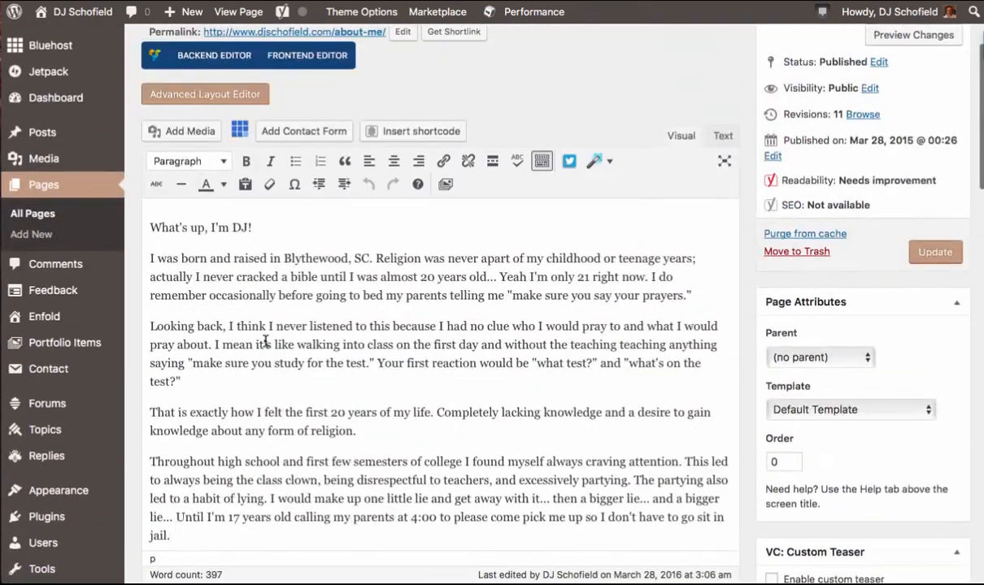
- View the live site in a new browser tab, scroll through the About Me page, and return to the editor
{"action": "mouse_move", "coordinate": [81, 11]}
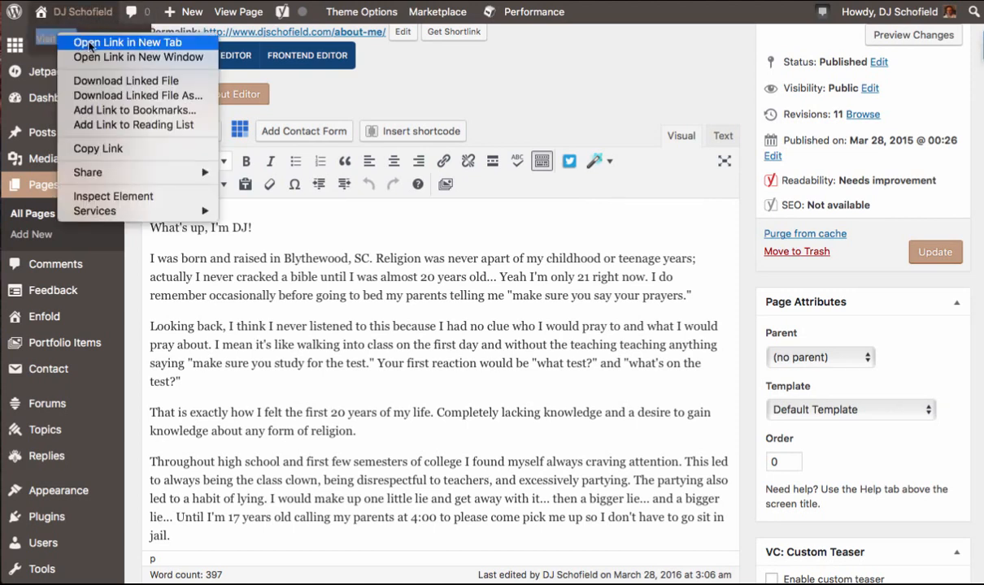
{"action": "left_click", "coordinate": [91, 42]}
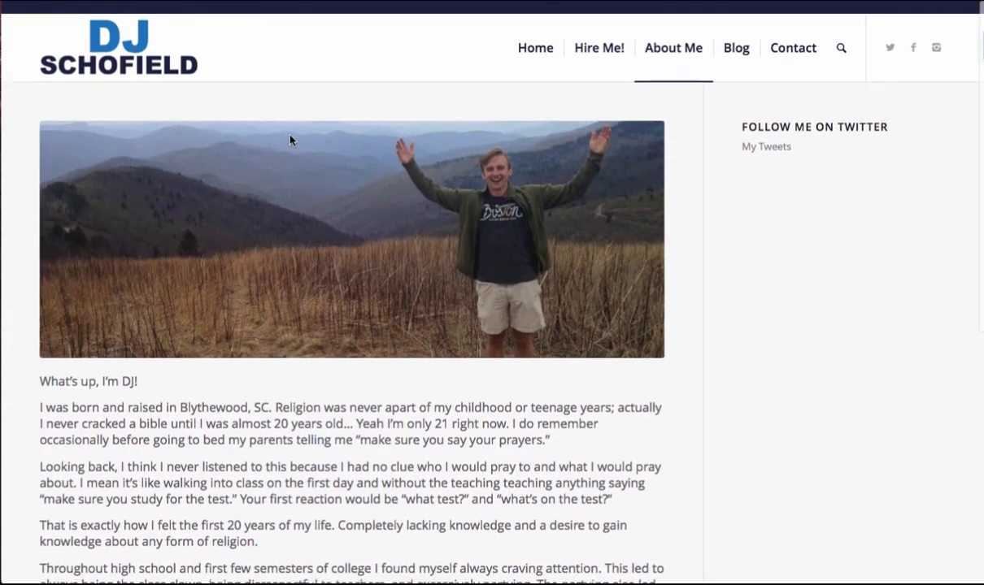
{"action": "scroll", "coordinate": [290, 140], "scroll_direction": "down", "scroll_amount": 1}
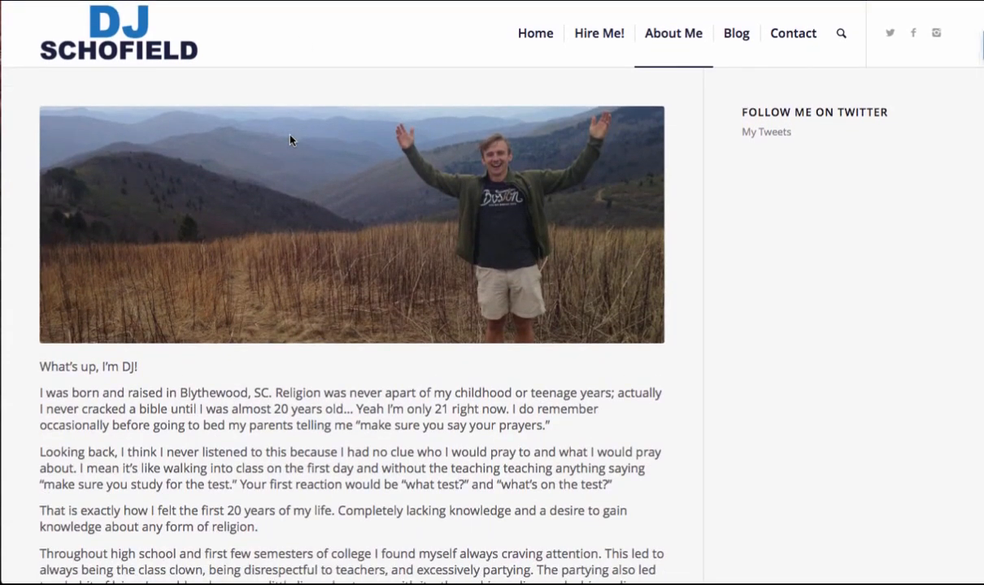
{"action": "scroll", "coordinate": [129, 400], "scroll_direction": "down", "scroll_amount": 10}
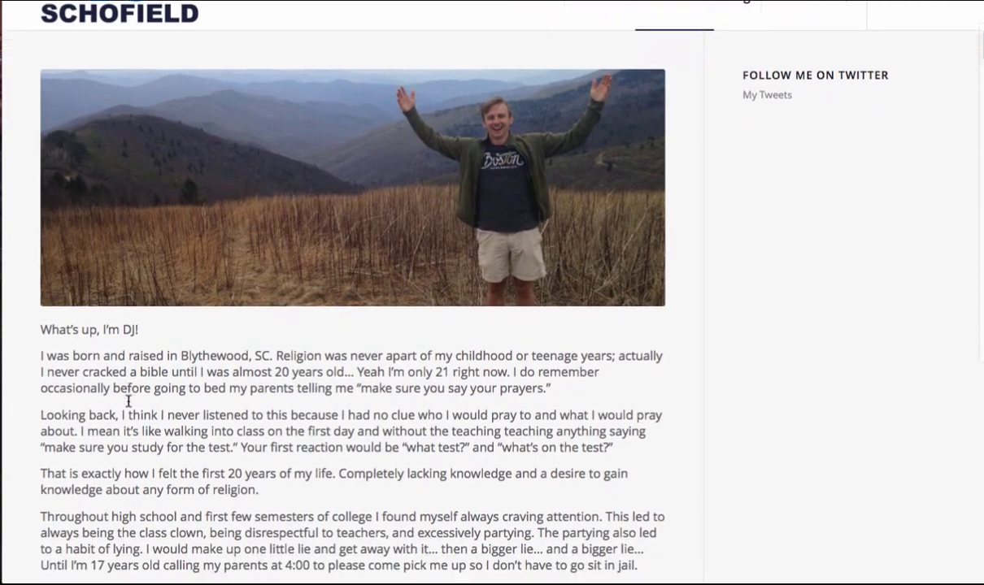
{"action": "scroll", "coordinate": [129, 402], "scroll_direction": "up", "scroll_amount": 5}
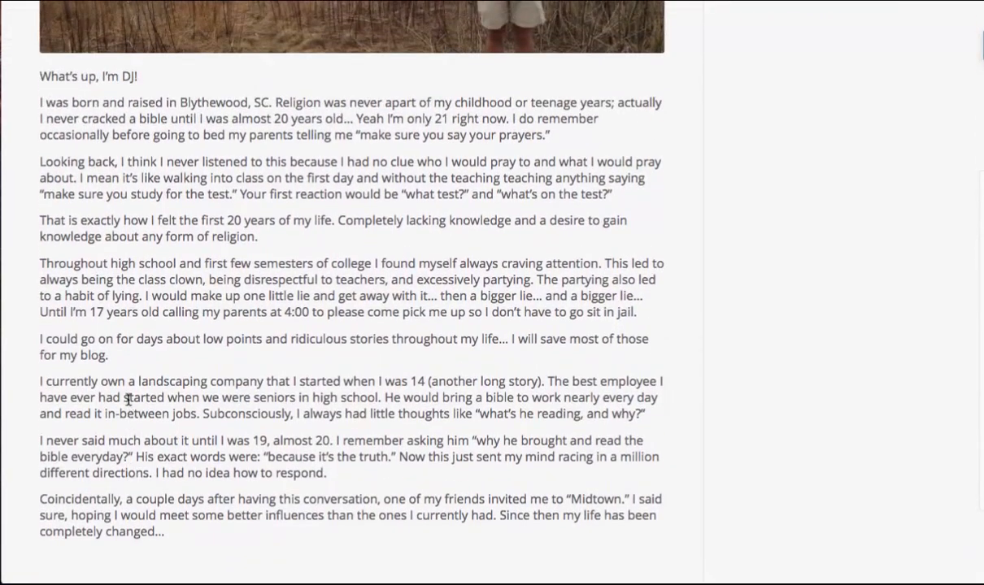
{"action": "scroll", "coordinate": [114, 447], "scroll_direction": "up", "scroll_amount": 5}
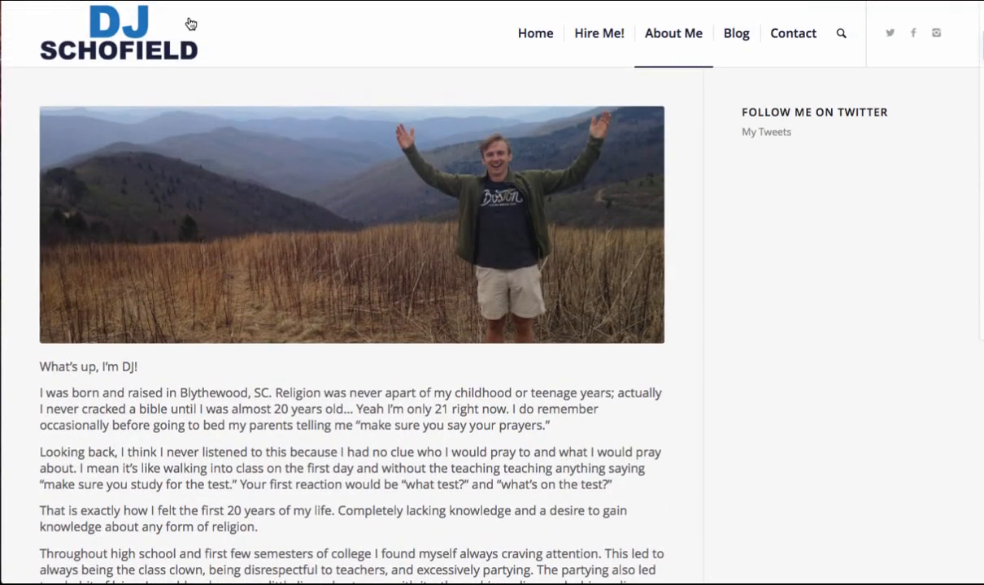
{"action": "left_click", "coordinate": [130, 0]}
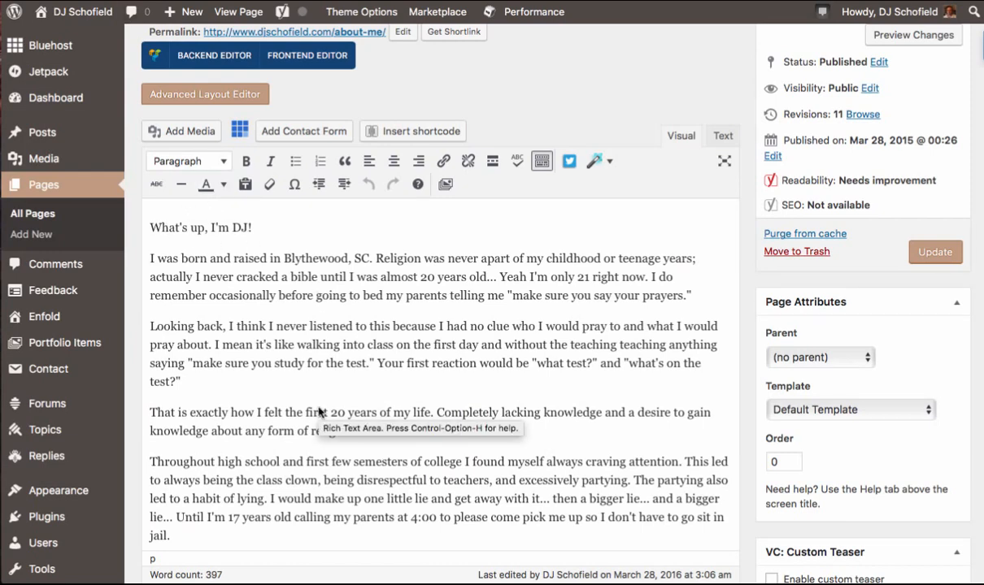
- Add two empty lines after the greeting line and remove them again
{"action": "scroll", "coordinate": [320, 412], "scroll_direction": "down", "scroll_amount": 5}
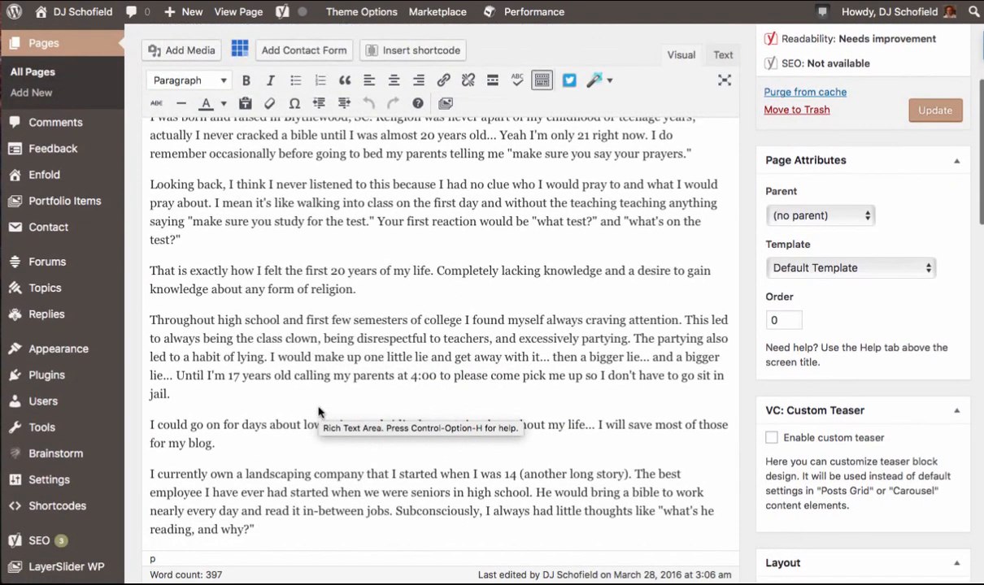
{"action": "scroll", "coordinate": [319, 412], "scroll_direction": "up", "scroll_amount": 8}
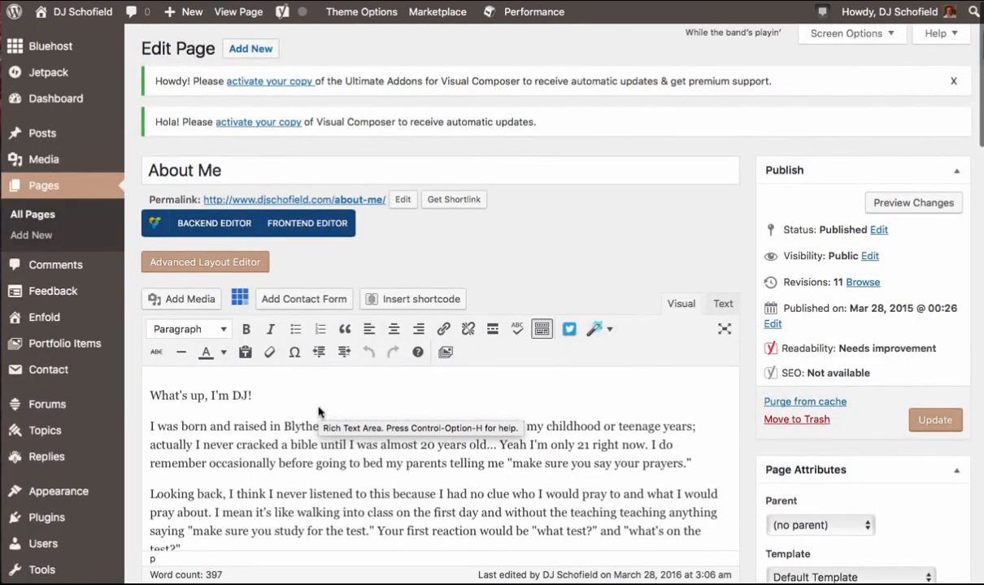
{"action": "left_click", "coordinate": [257, 398]}
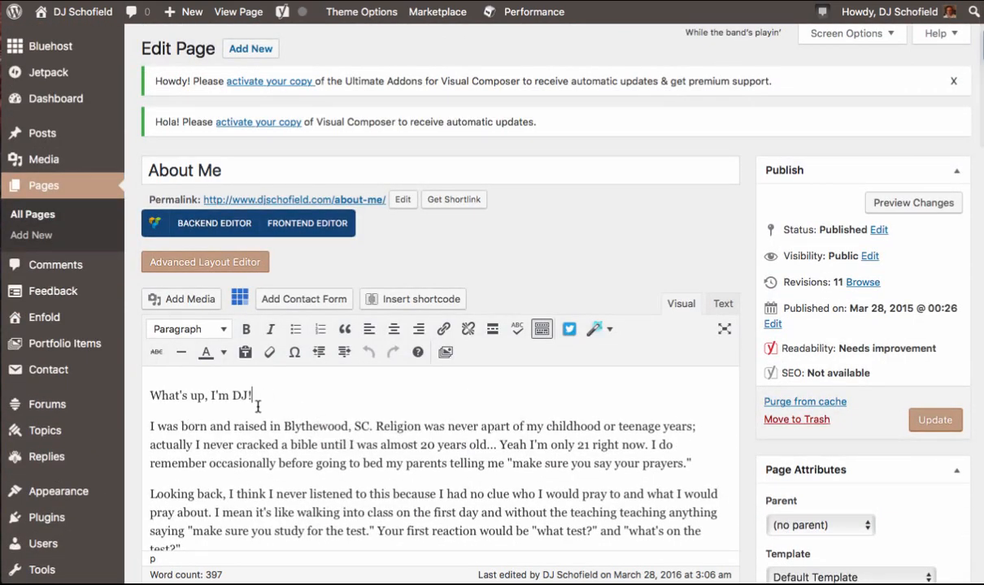
{"action": "key", "text": "Return"}
{"action": "key", "text": "Return"}
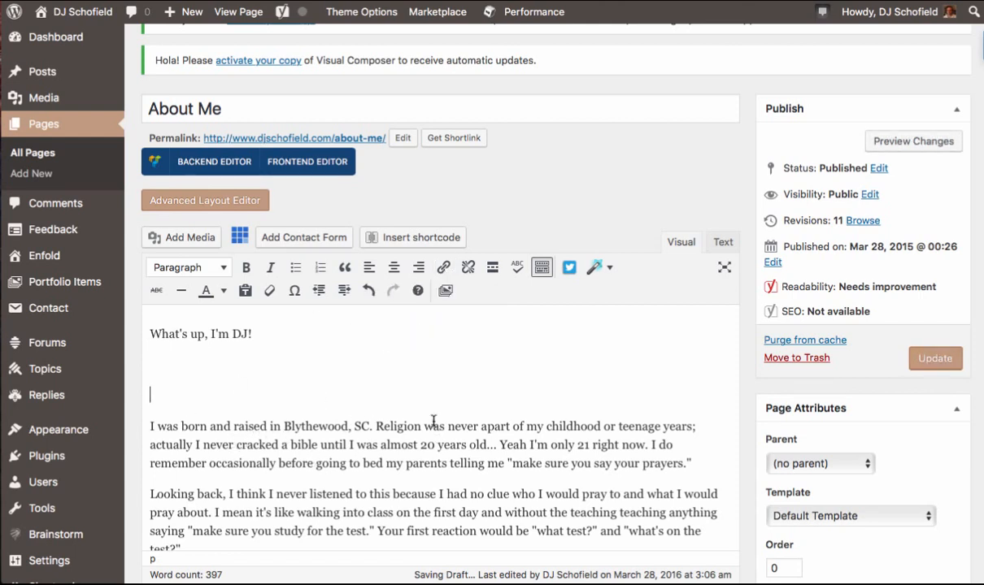
{"action": "key", "text": "BackSpace"}
{"action": "key", "text": "BackSpace"}
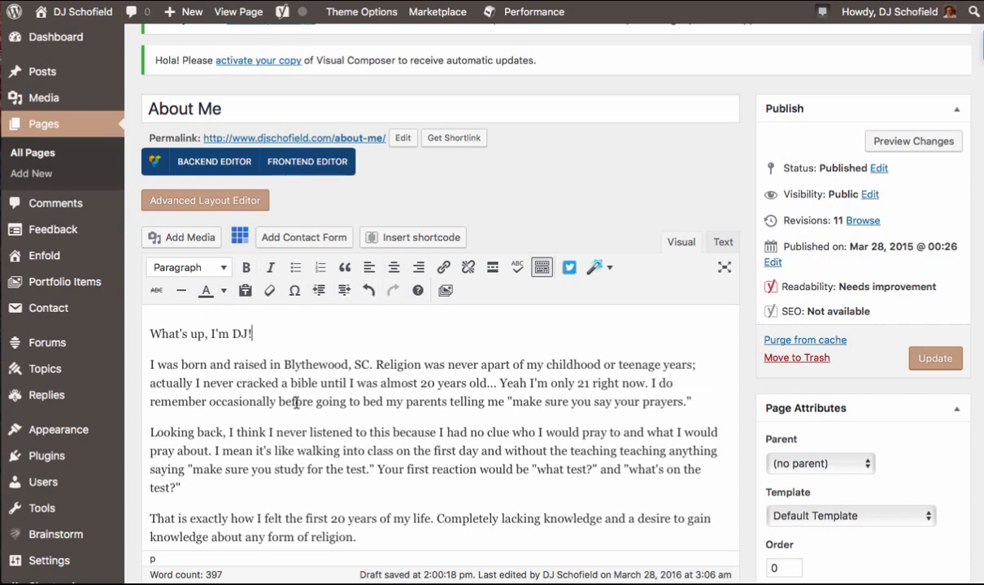
- Select the greeting line and format it as Heading 2
{"action": "left_click", "coordinate": [257, 336]}
{"action": "left_click_drag", "start_coordinate": [257, 336], "coordinate": [138, 313]}
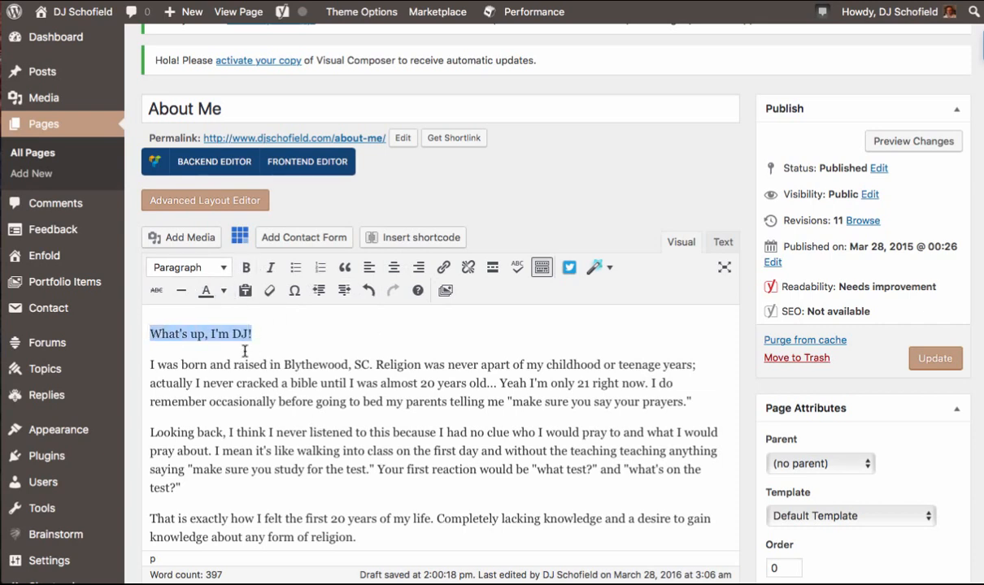
{"action": "left_click", "coordinate": [226, 270]}
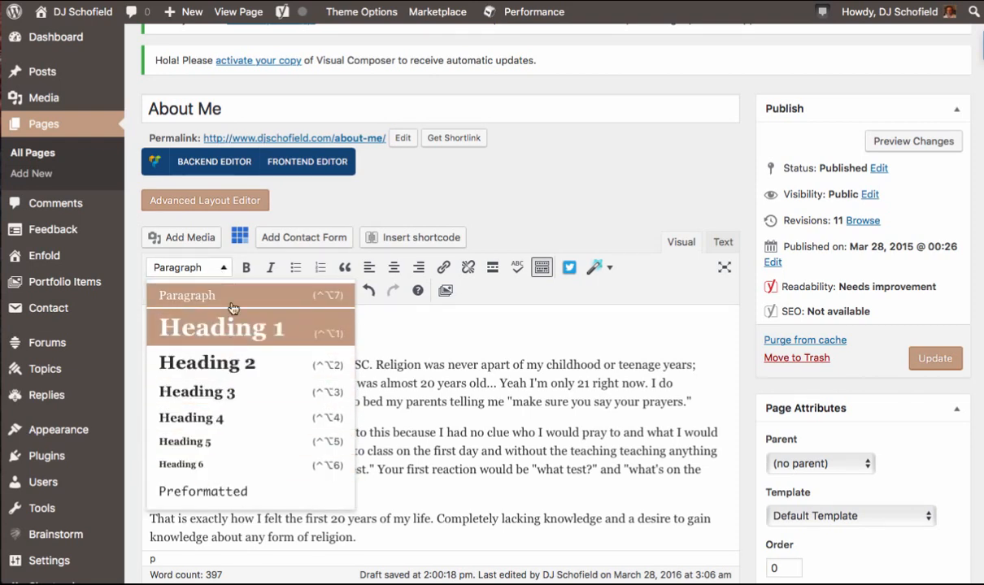
{"action": "left_click", "coordinate": [248, 369]}
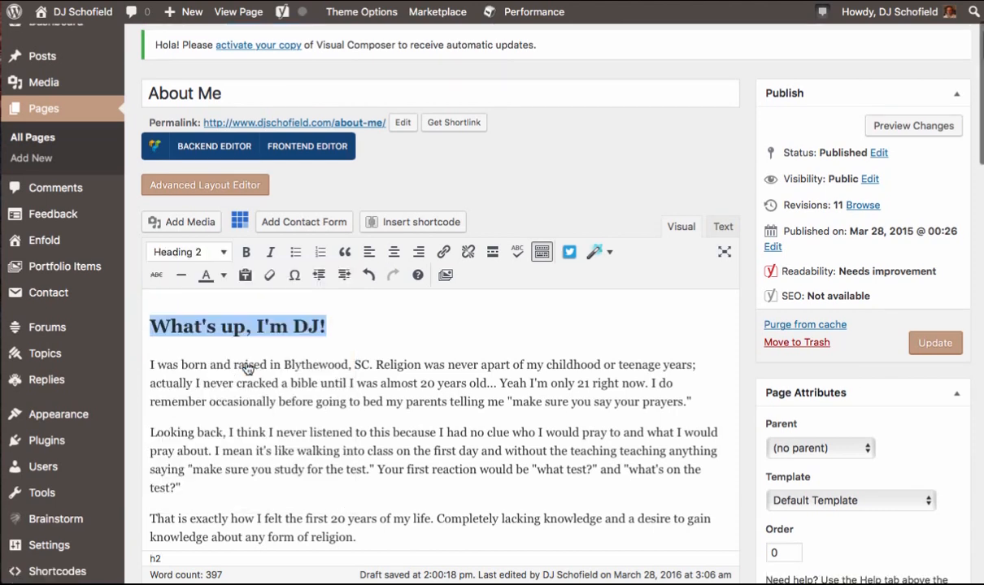
- Change the greeting line to Heading 1 and then back to Paragraph
{"action": "left_click", "coordinate": [216, 254]}
{"action": "left_click", "coordinate": [190, 313]}
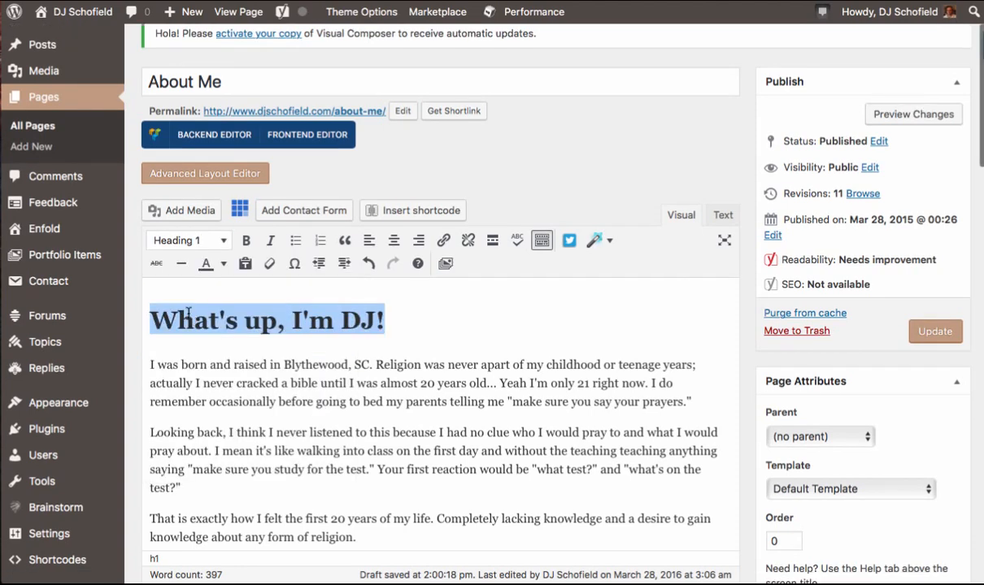
{"action": "left_click", "coordinate": [220, 242]}
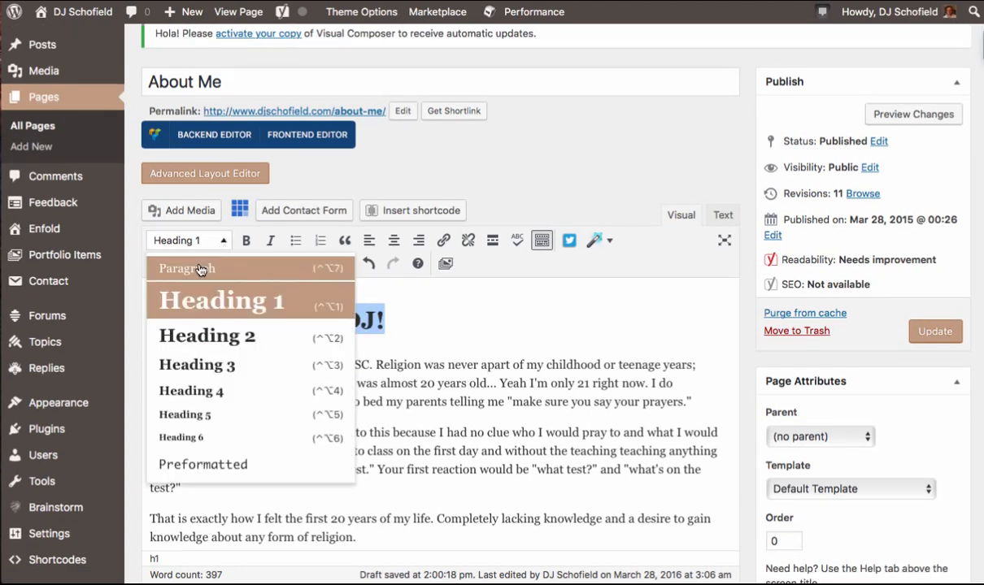
{"action": "left_click", "coordinate": [200, 269]}
{"action": "left_click", "coordinate": [278, 303]}
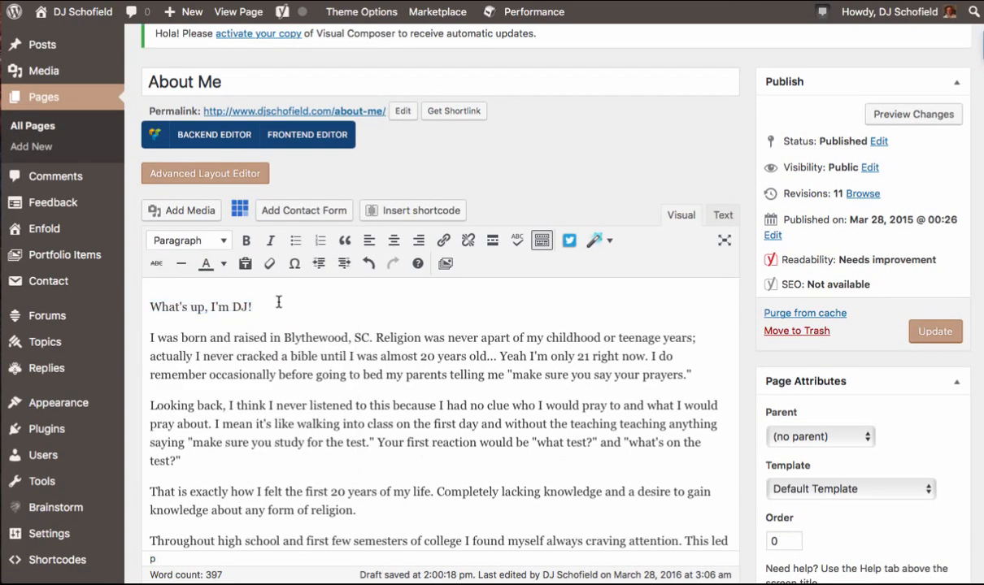
- Open the page's status selector and review its options, keeping Published
{"action": "scroll", "coordinate": [467, 478], "scroll_direction": "down", "scroll_amount": 1}
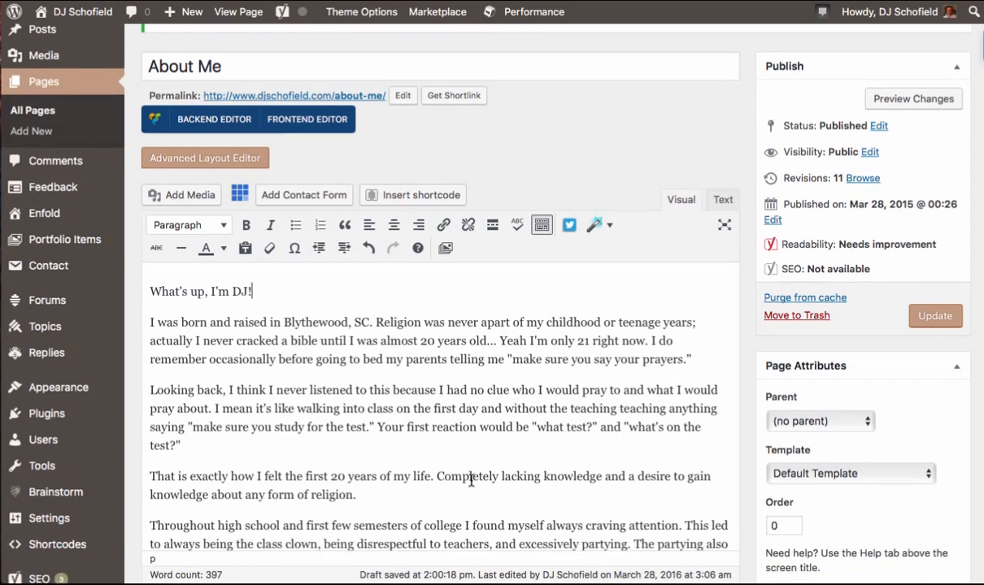
{"action": "scroll", "coordinate": [805, 289], "scroll_direction": "up", "scroll_amount": 3}
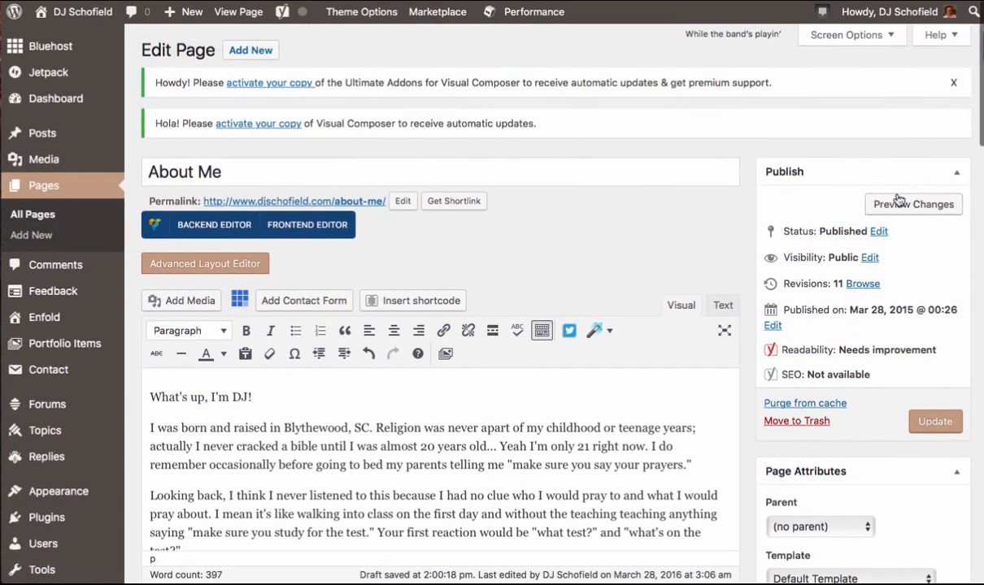
{"action": "left_click", "coordinate": [876, 232]}
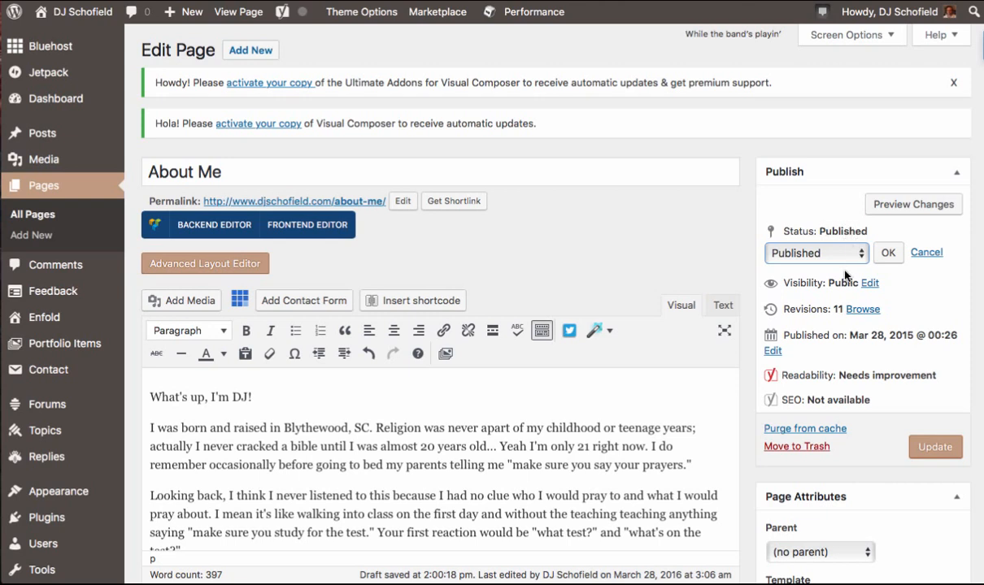
{"action": "left_click", "coordinate": [846, 258]}
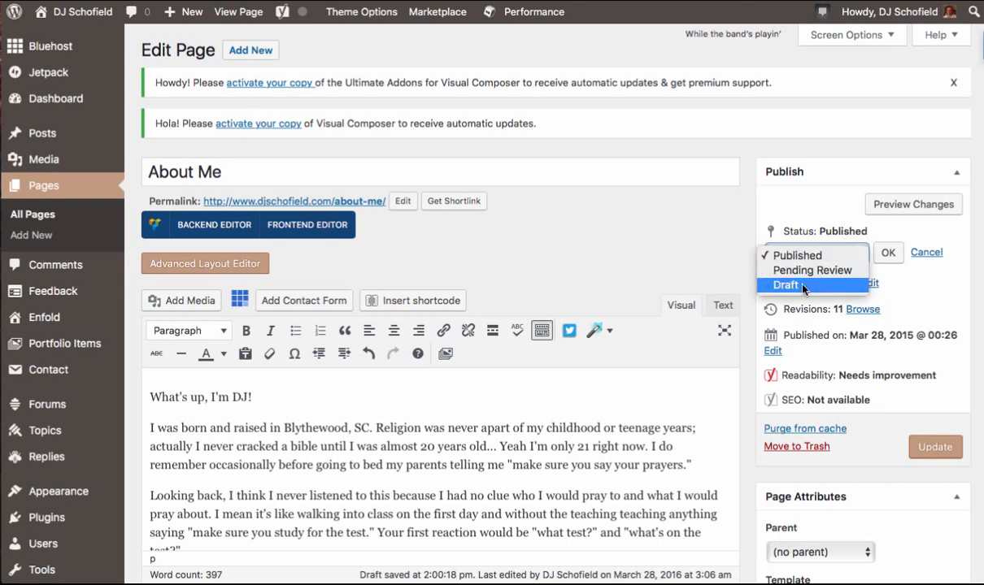
{"action": "left_click", "coordinate": [932, 302]}
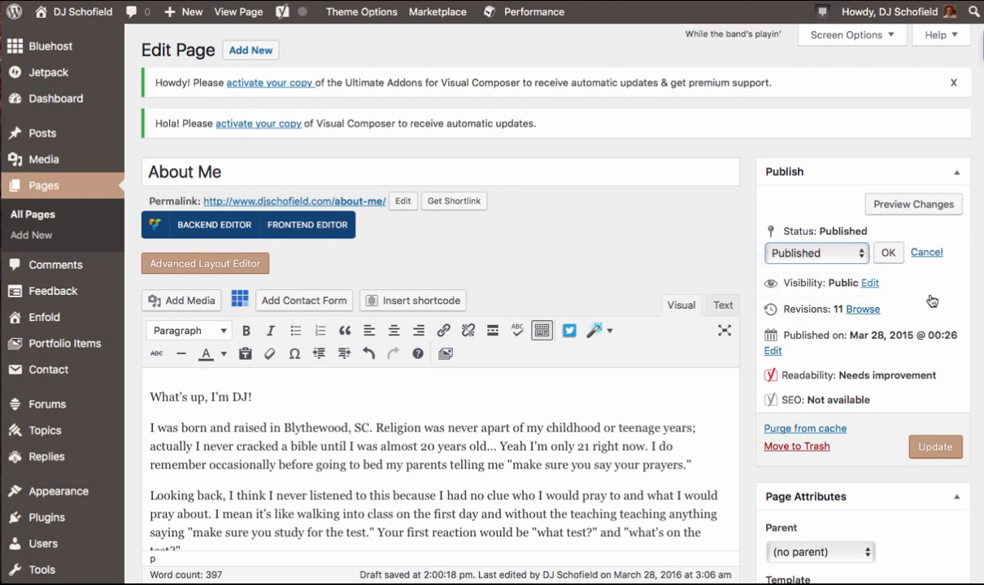
- Open the page's visibility options and close them, keeping Public
{"action": "left_click", "coordinate": [868, 283]}
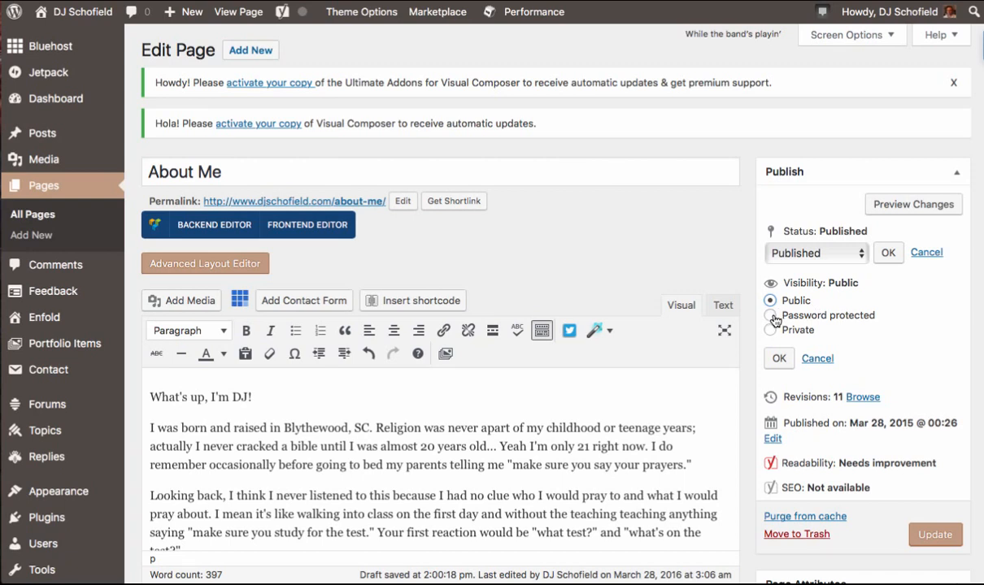
{"action": "left_click", "coordinate": [782, 359]}
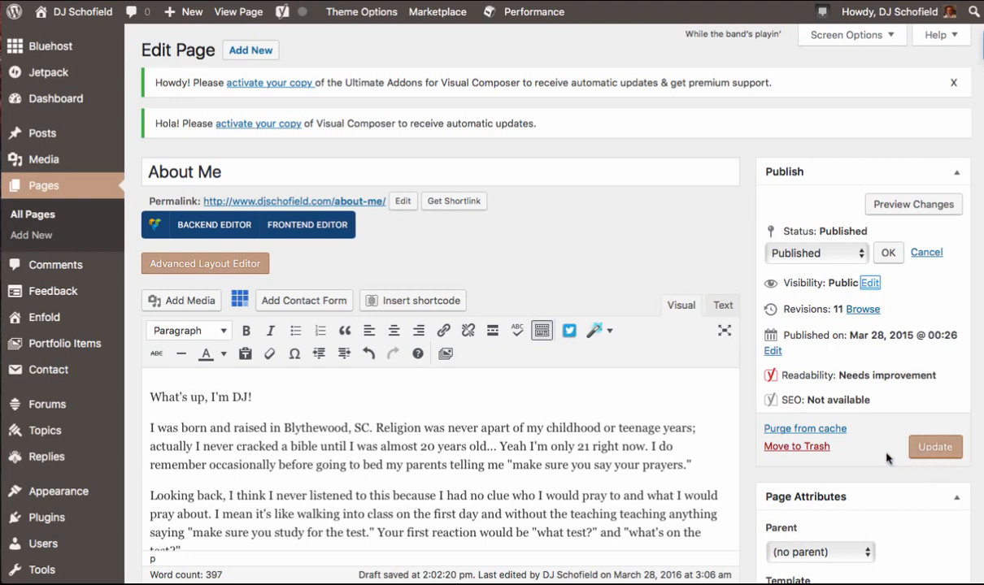
- Open the page template list and close it, keeping Default Template
{"action": "scroll", "coordinate": [911, 459], "scroll_direction": "down", "scroll_amount": 3}
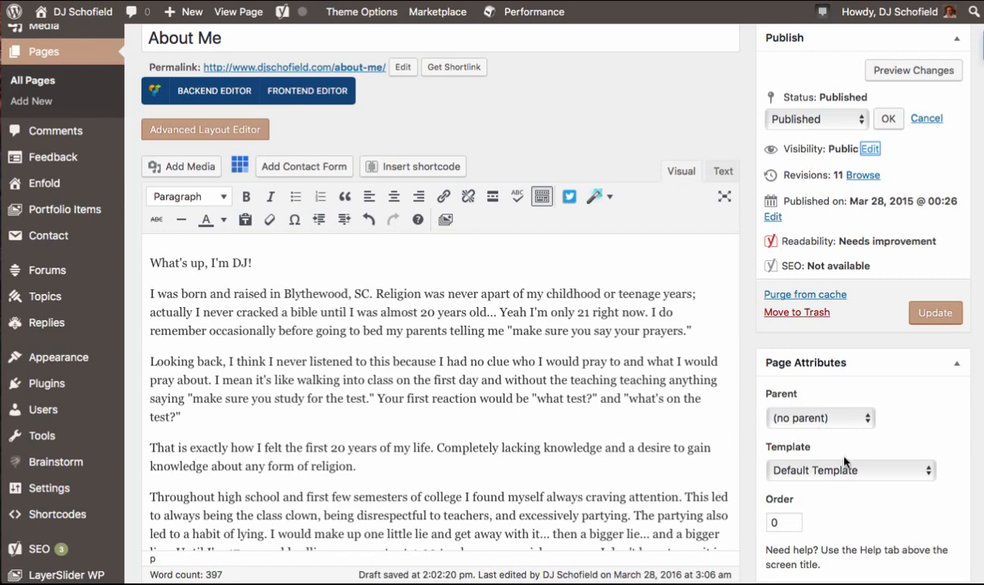
{"action": "scroll", "coordinate": [813, 439], "scroll_direction": "down", "scroll_amount": 1}
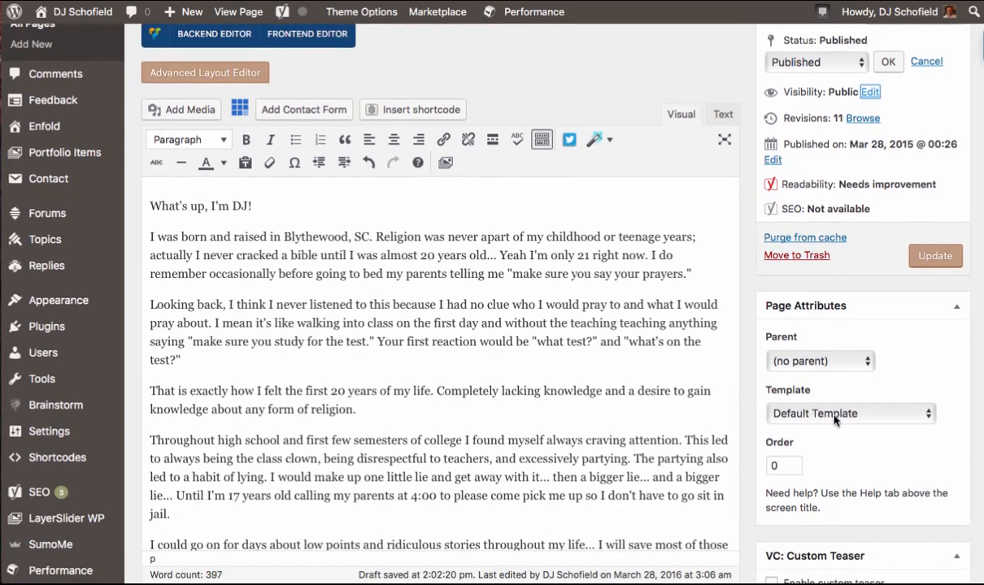
{"action": "left_click", "coordinate": [834, 414]}
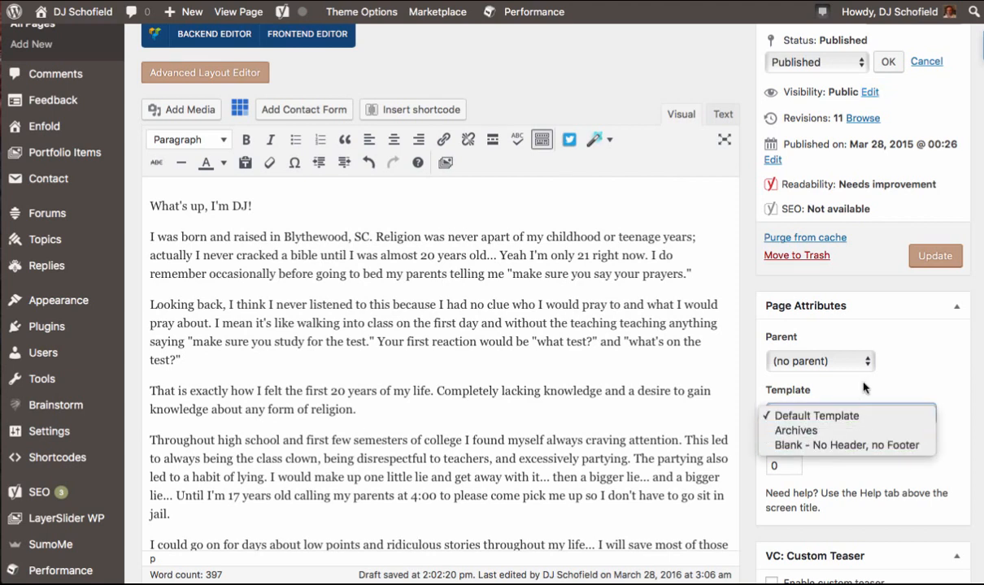
{"action": "left_click", "coordinate": [903, 378]}
- Scroll through the page's remaining settings panels, including layout, Yoast SEO and featured image
{"action": "scroll", "coordinate": [909, 485], "scroll_direction": "down", "scroll_amount": 3}
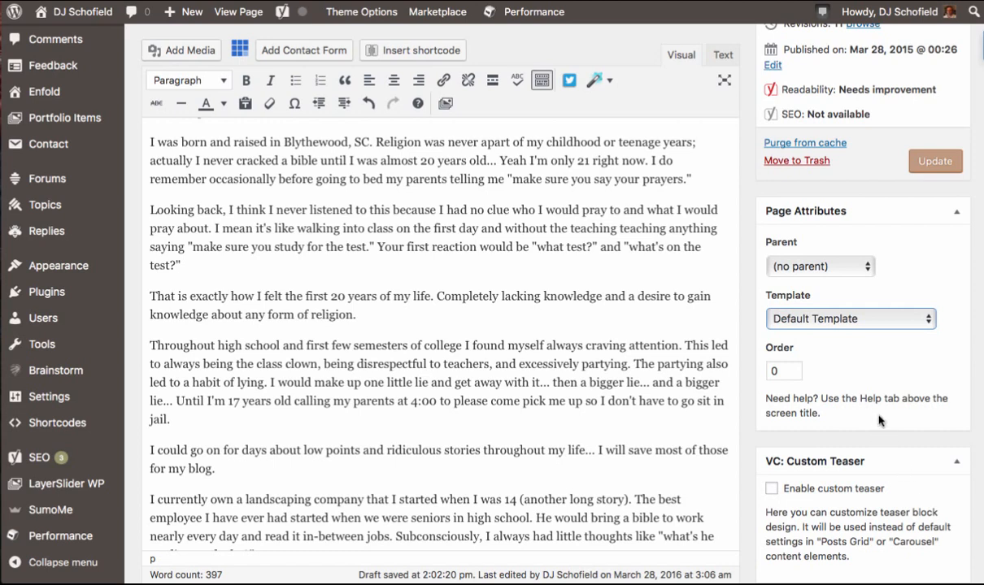
{"action": "scroll", "coordinate": [874, 416], "scroll_direction": "down", "scroll_amount": 5}
{"action": "scroll", "coordinate": [874, 414], "scroll_direction": "down", "scroll_amount": 1}
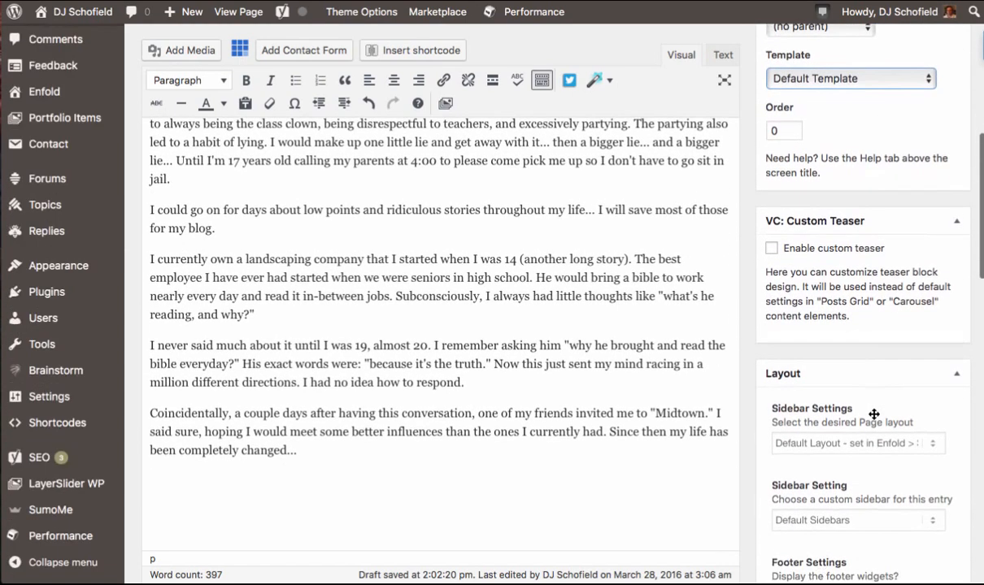
{"action": "scroll", "coordinate": [850, 212], "scroll_direction": "down", "scroll_amount": 8}
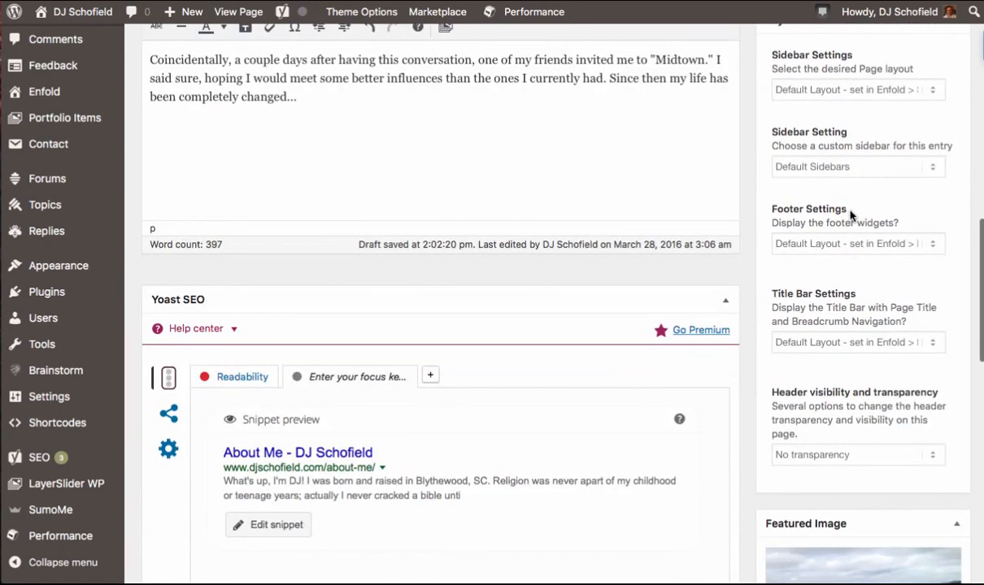
{"action": "scroll", "coordinate": [803, 199], "scroll_direction": "down", "scroll_amount": 7}
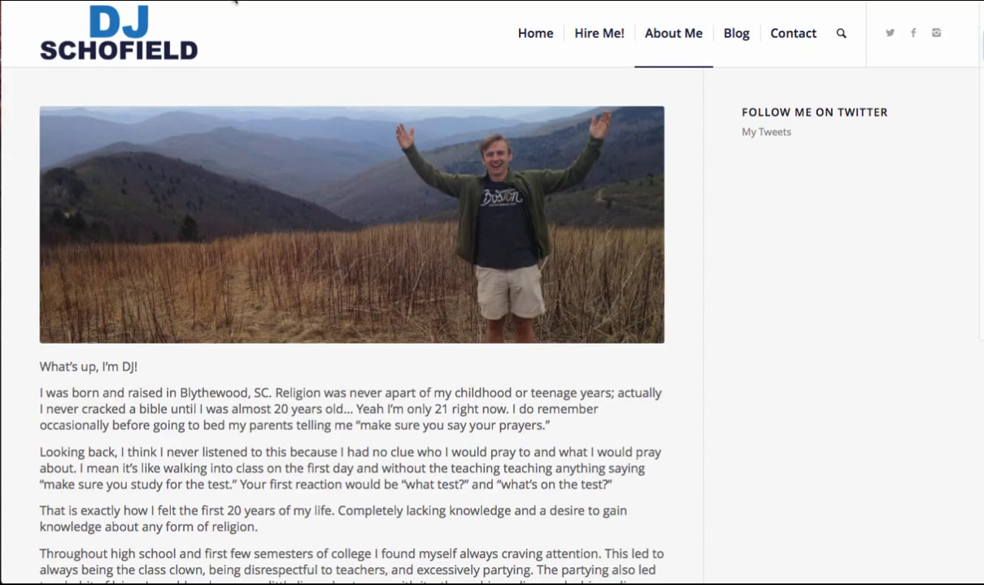
{"action": "left_click", "coordinate": [120, 1]}
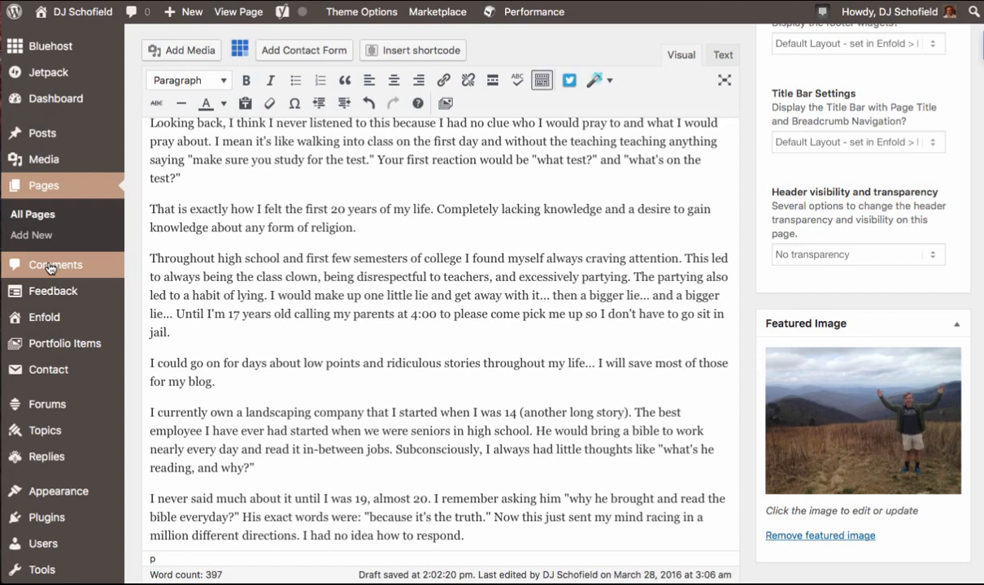
{"action": "scroll", "coordinate": [46, 293], "scroll_direction": "down", "scroll_amount": 2}
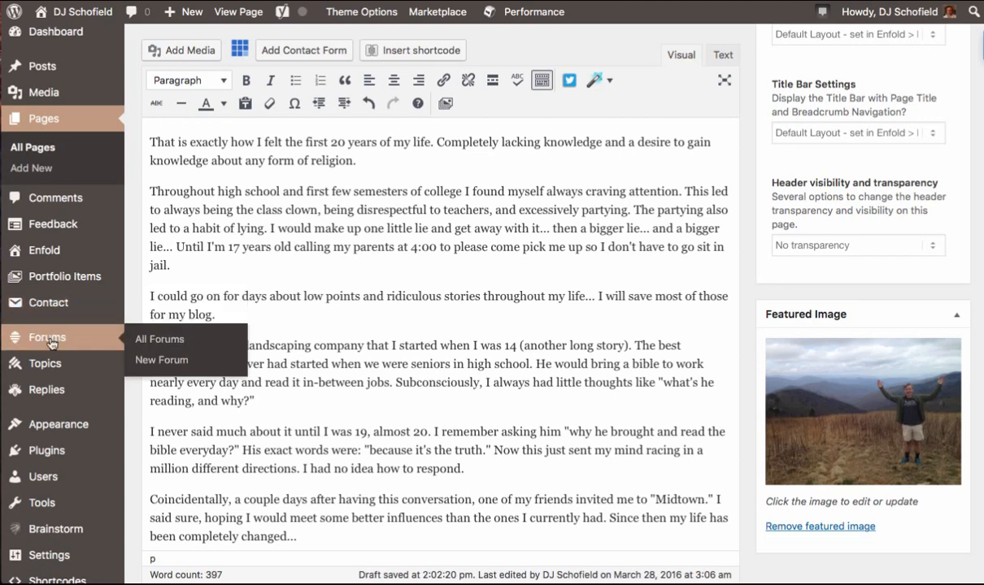
- Open the Appearance Themes screen and go to adding a new theme
{"action": "mouse_move", "coordinate": [56, 420]}
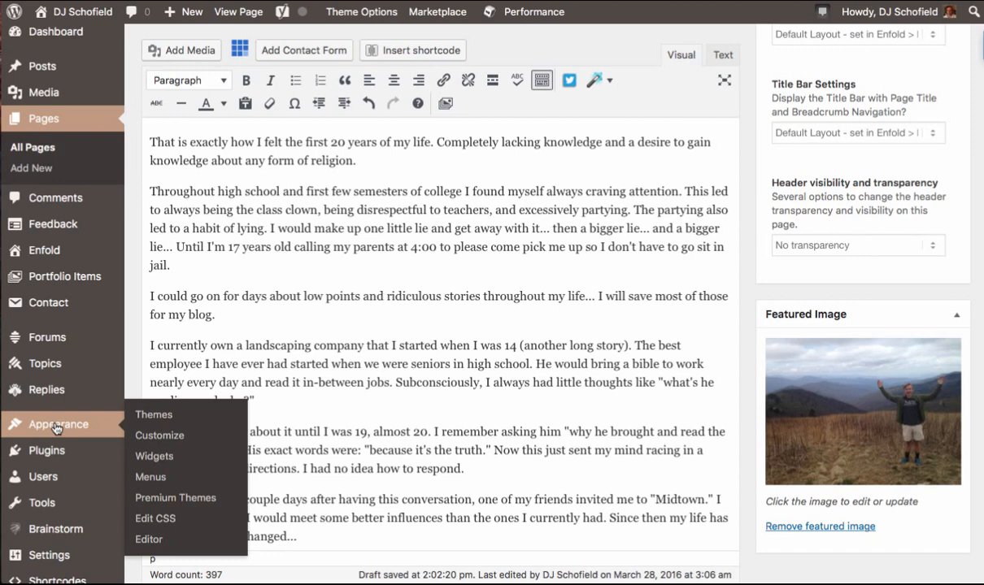
{"action": "left_click", "coordinate": [161, 419]}
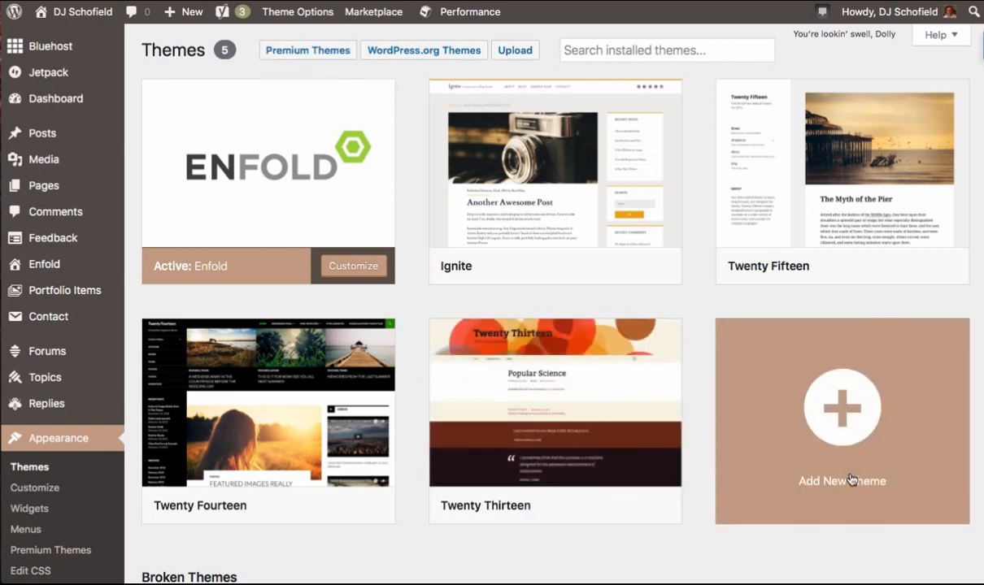
{"action": "left_click", "coordinate": [853, 420]}
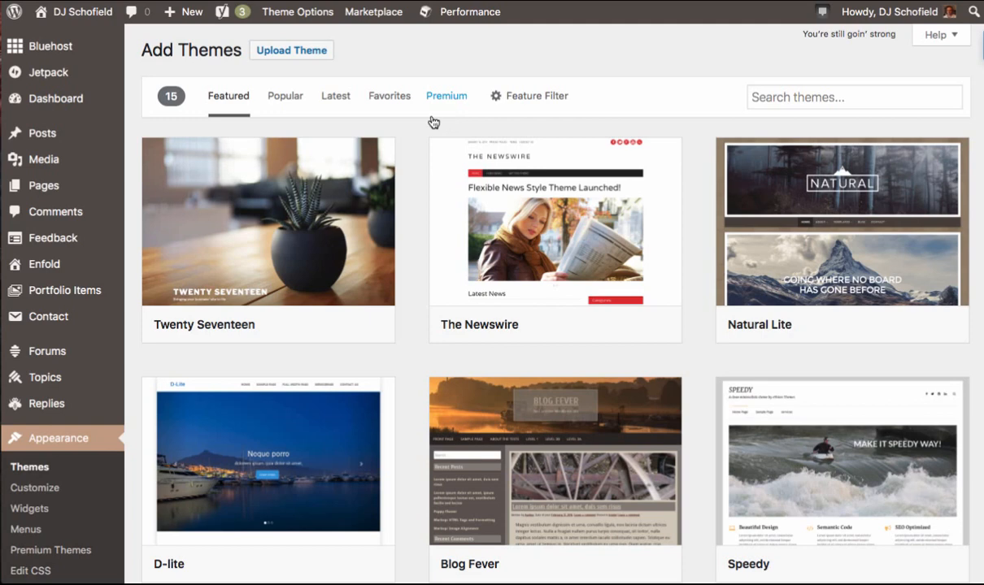
- Browse the featured themes available for installation
{"action": "mouse_move", "coordinate": [483, 254]}
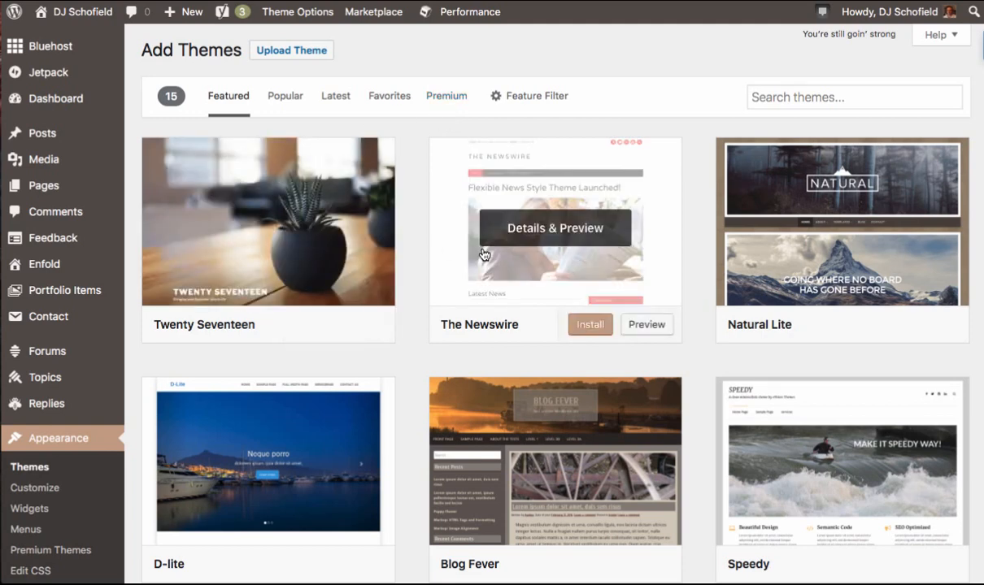
{"action": "mouse_move", "coordinate": [762, 395]}
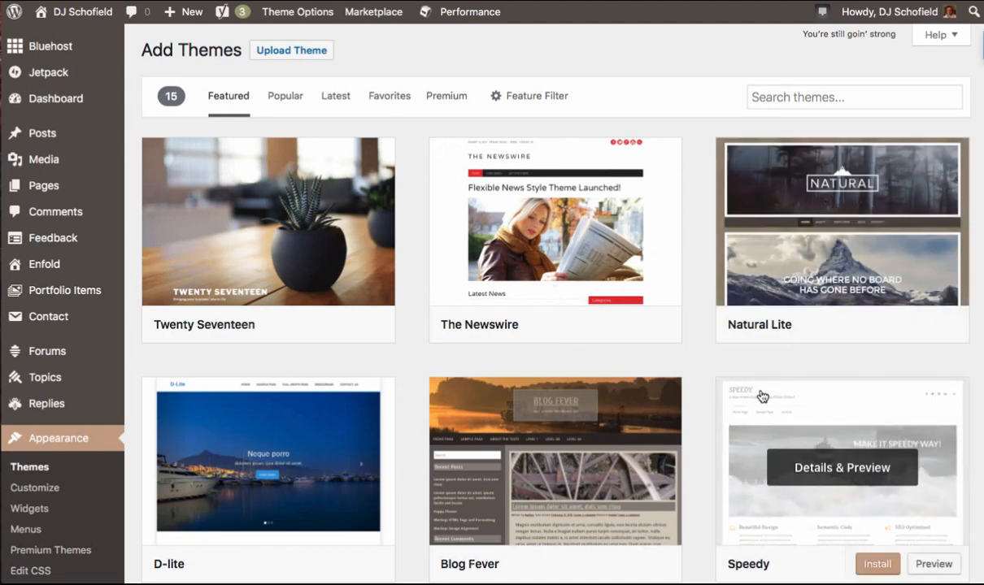
{"action": "scroll", "coordinate": [762, 396], "scroll_direction": "down", "scroll_amount": 5}
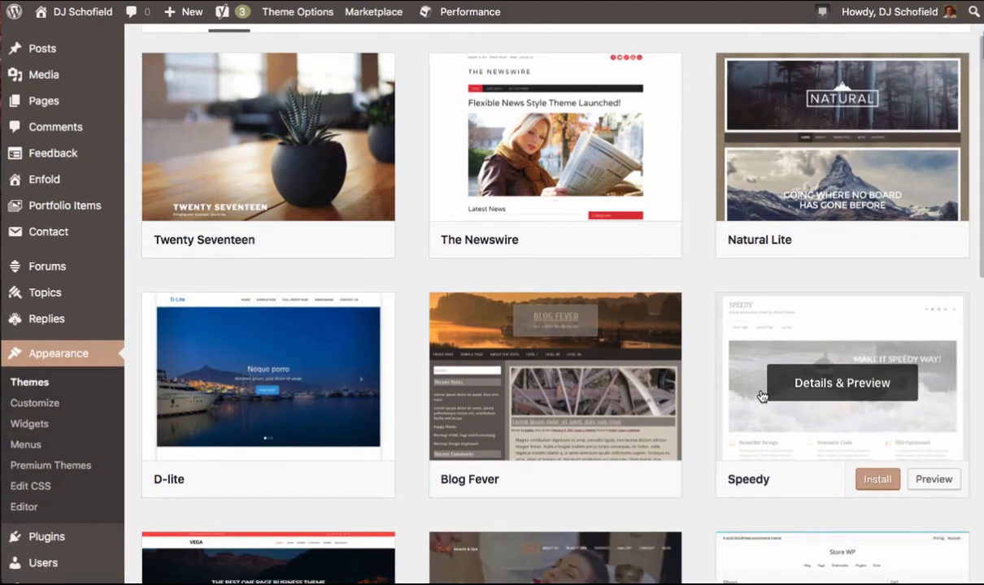
{"action": "scroll", "coordinate": [762, 396], "scroll_direction": "down", "scroll_amount": 3}
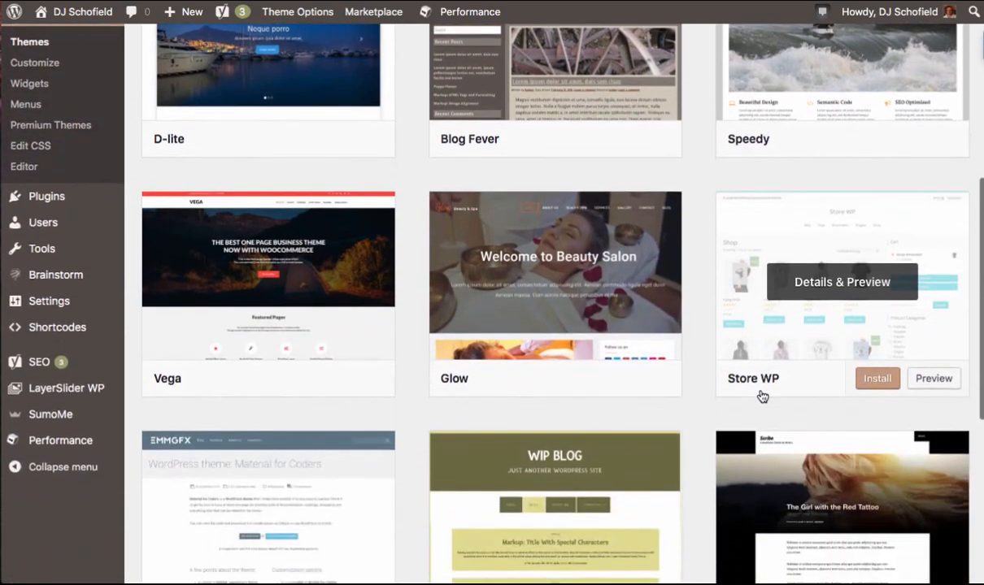
{"action": "scroll", "coordinate": [762, 395], "scroll_direction": "up", "scroll_amount": 7}
{"action": "scroll", "coordinate": [762, 396], "scroll_direction": "down", "scroll_amount": 1}
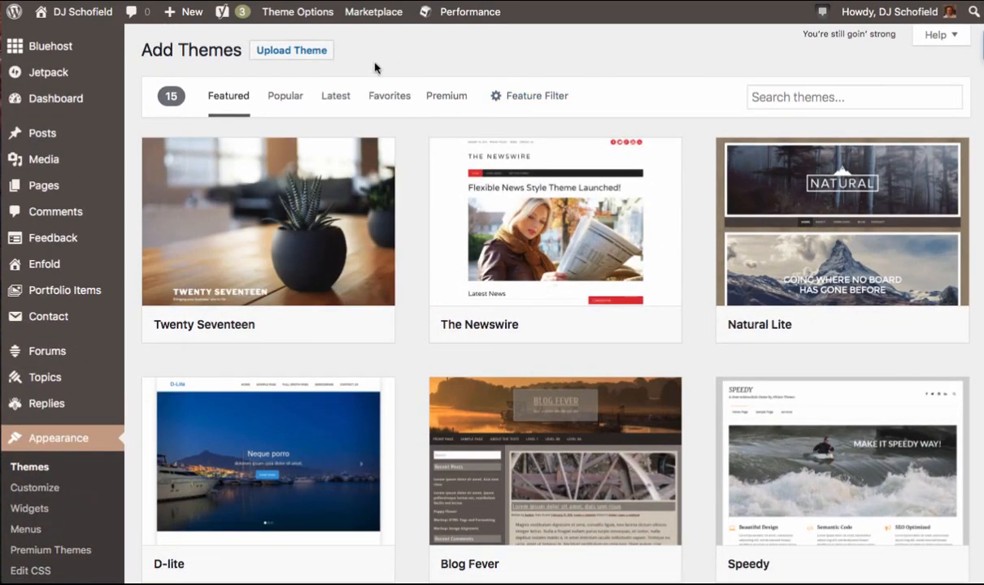
- Open and close the theme feature filter, then reveal the upload-theme form
{"action": "left_click", "coordinate": [532, 98]}
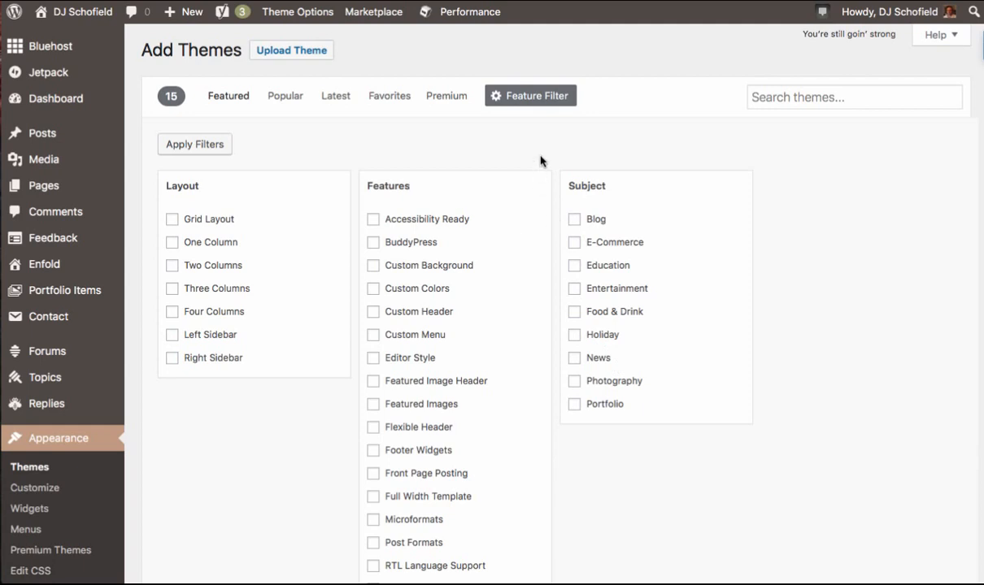
{"action": "left_click", "coordinate": [542, 102]}
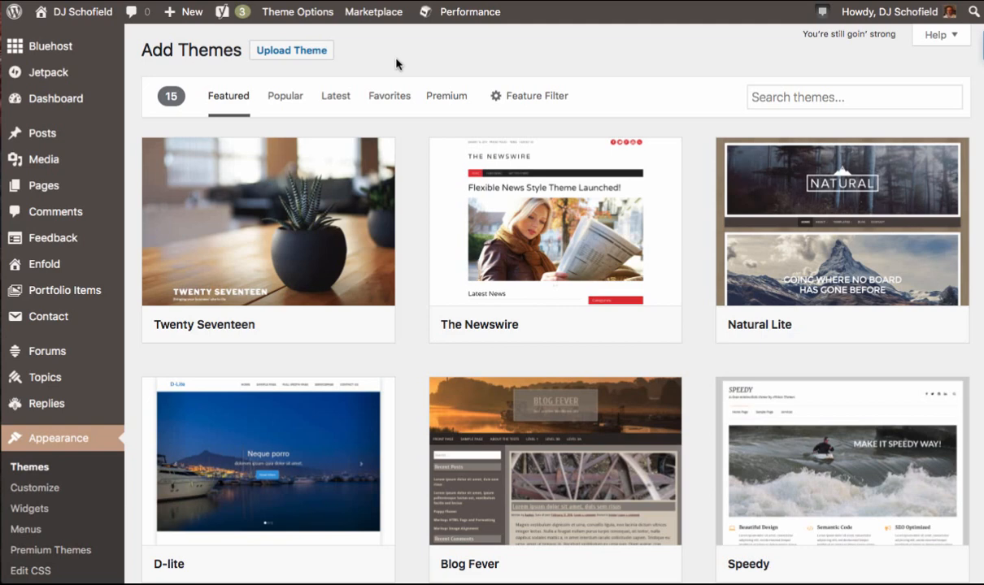
{"action": "left_click", "coordinate": [289, 50]}
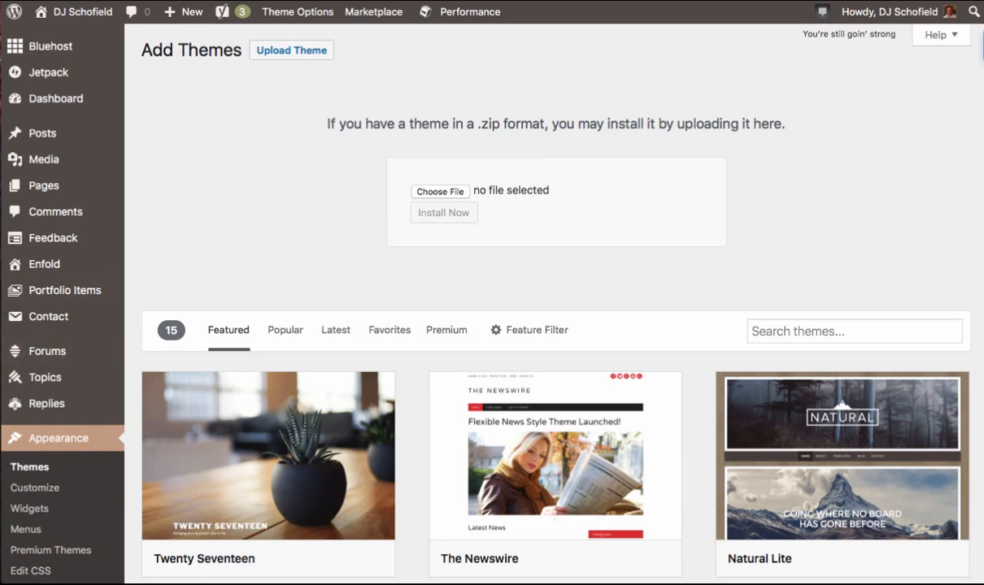
{"action": "scroll", "coordinate": [45, 447], "scroll_direction": "down", "scroll_amount": 1}
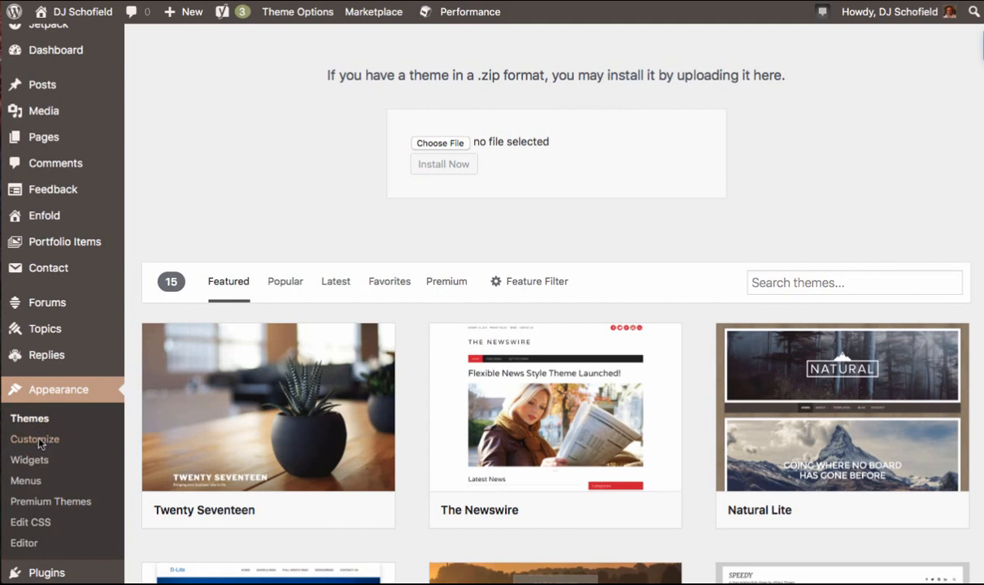
- Open the Customizer and view its Site Identity and Menus sections
{"action": "left_click", "coordinate": [36, 440]}
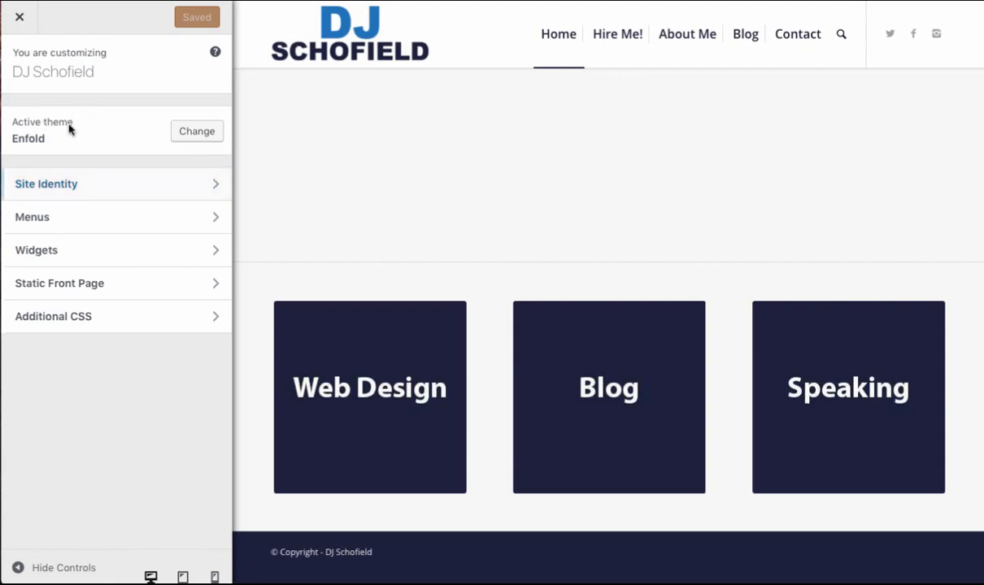
{"action": "left_click", "coordinate": [114, 184]}
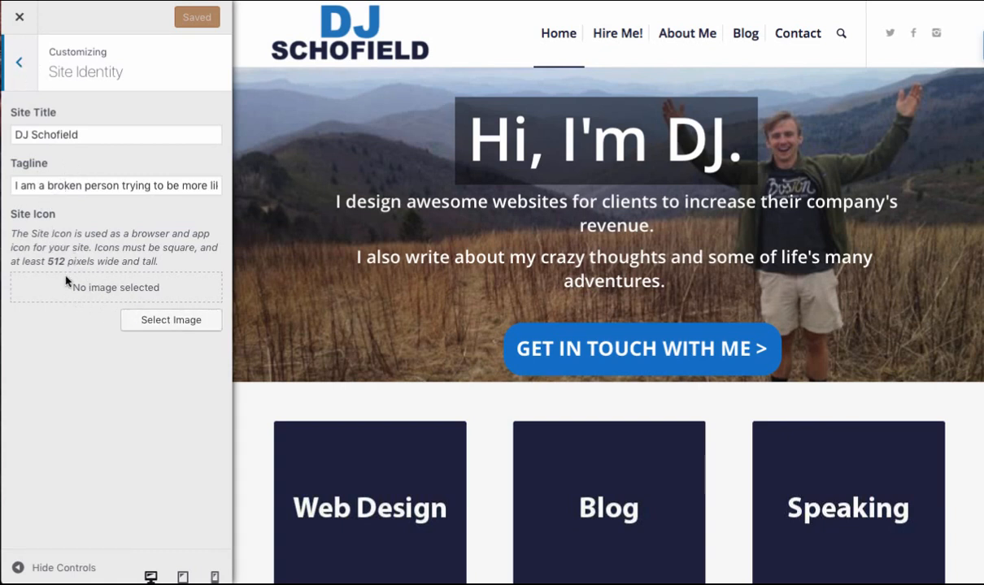
{"action": "left_click", "coordinate": [28, 71]}
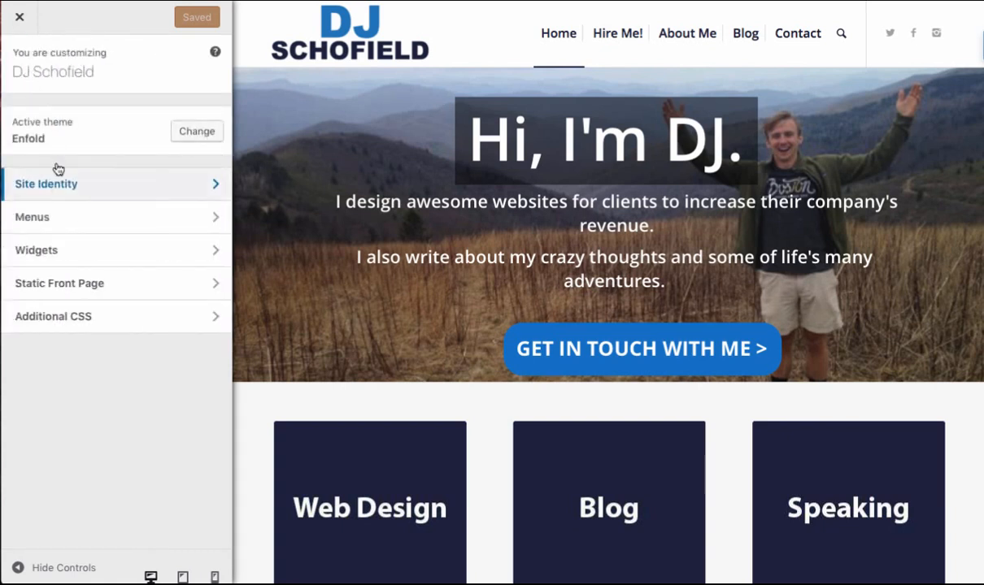
{"action": "left_click", "coordinate": [65, 219]}
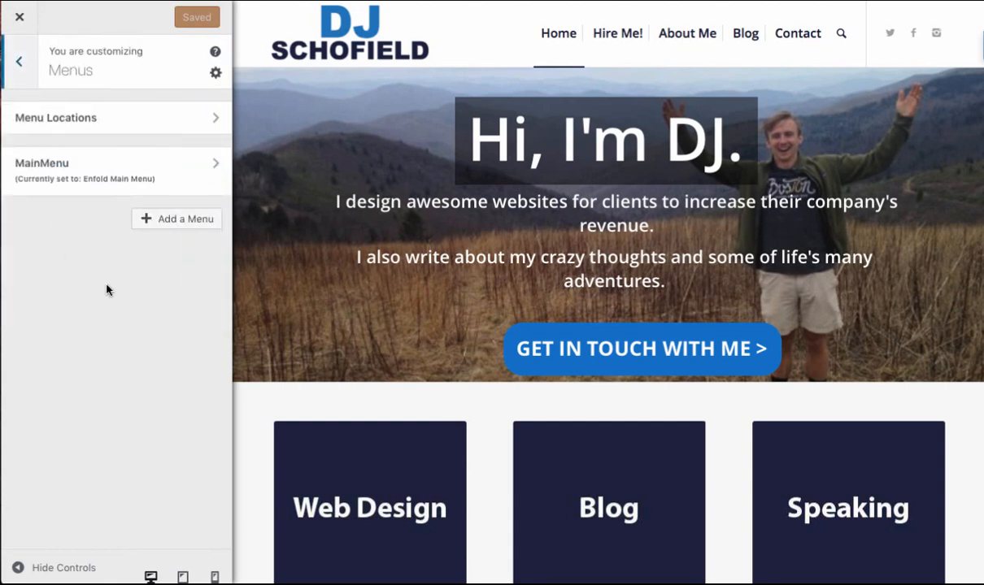
{"action": "left_click", "coordinate": [33, 71]}
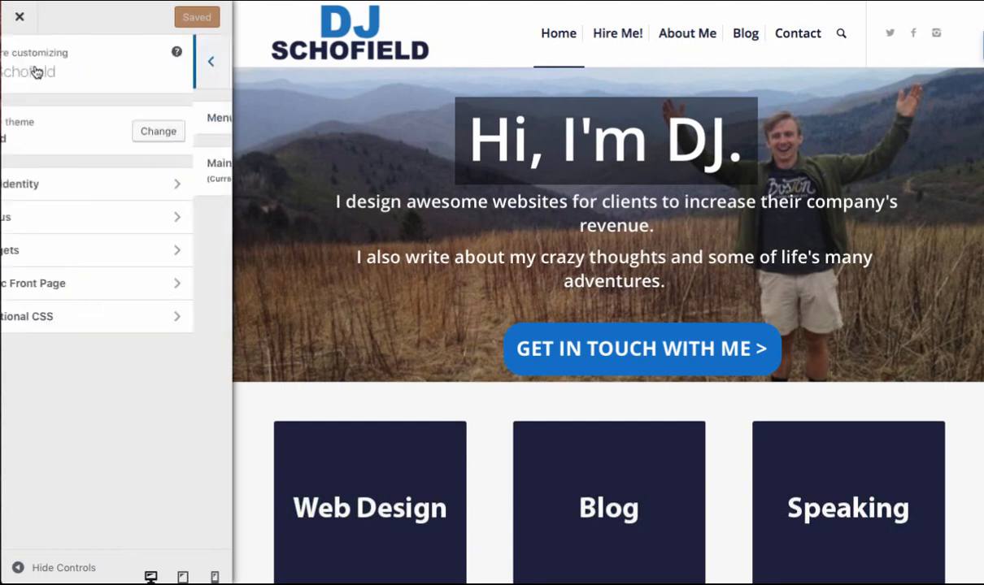
- View the Customizer's Widgets, Static Front Page and Additional CSS sections, then close the Customizer
{"action": "left_click", "coordinate": [71, 259]}
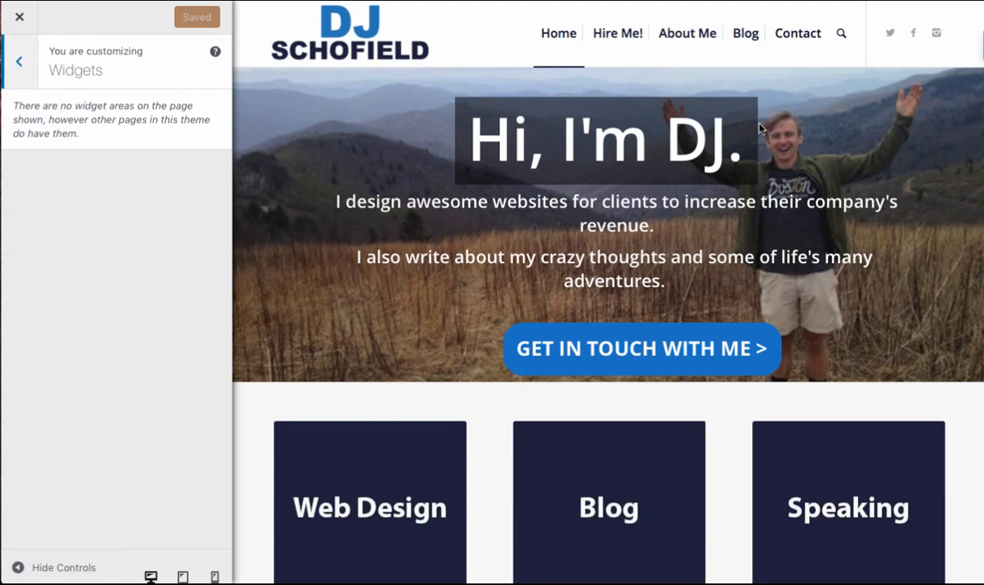
{"action": "left_click", "coordinate": [19, 63]}
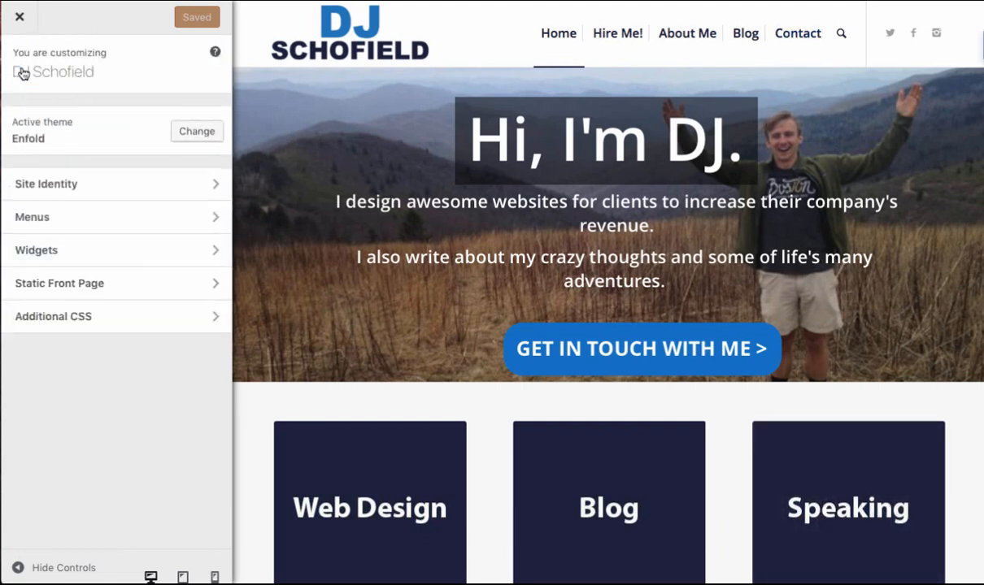
{"action": "left_click", "coordinate": [119, 298]}
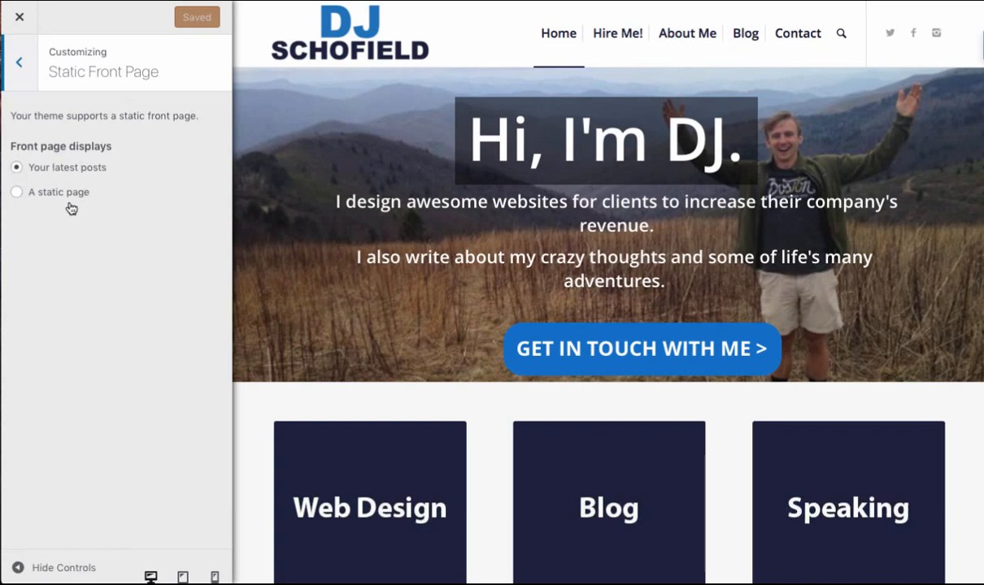
{"action": "left_click", "coordinate": [19, 65]}
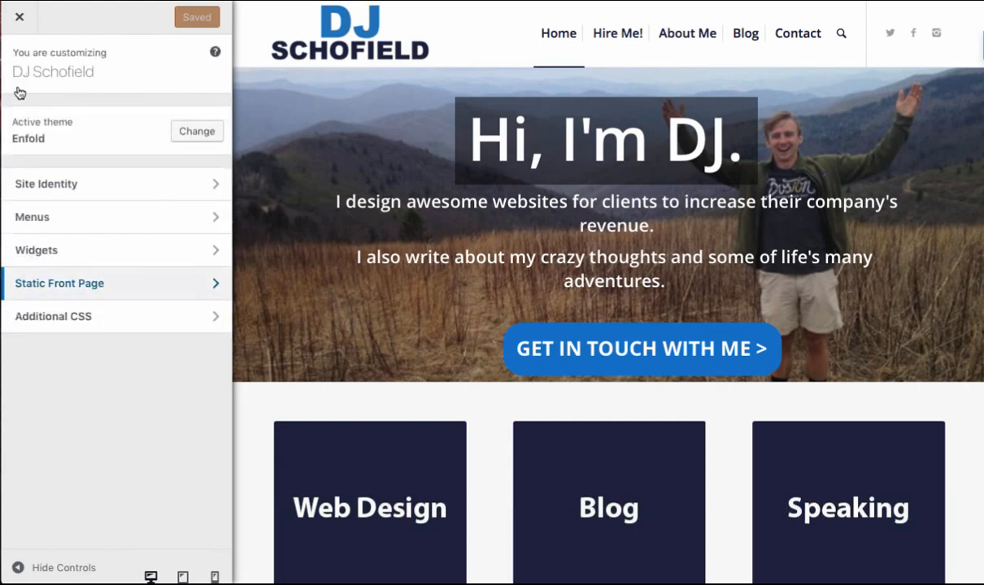
{"action": "left_click", "coordinate": [95, 326]}
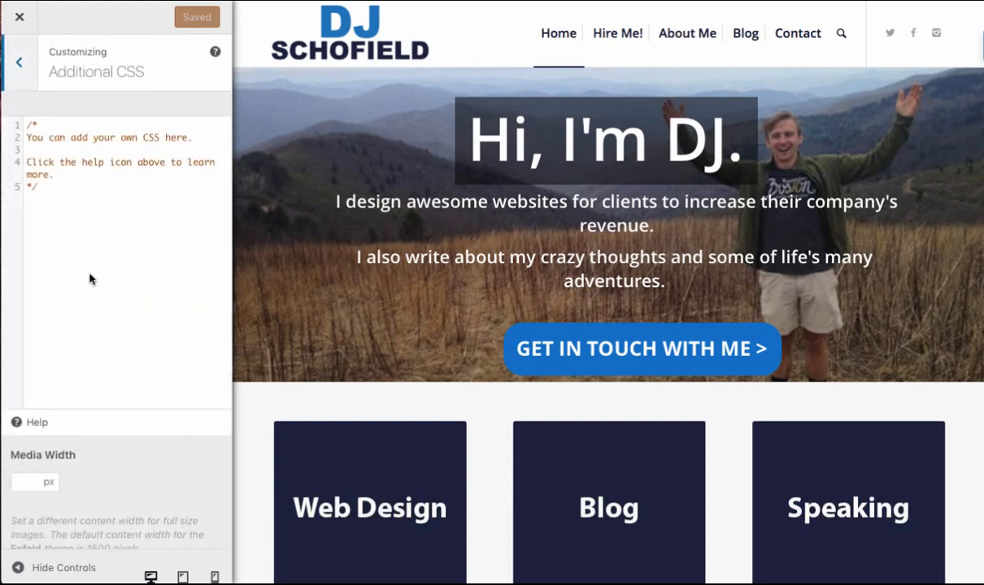
{"action": "left_click", "coordinate": [20, 62]}
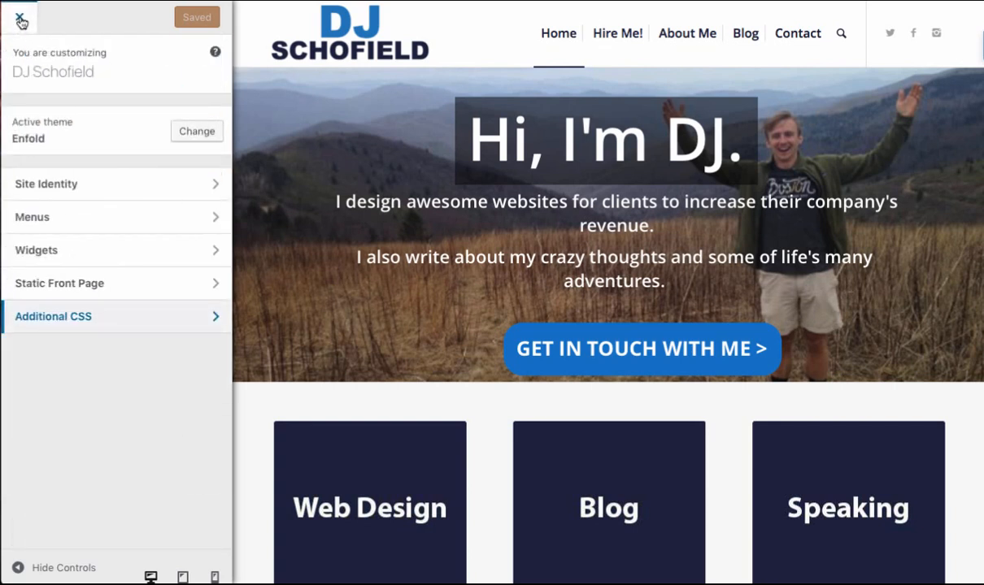
{"action": "left_click", "coordinate": [20, 19]}
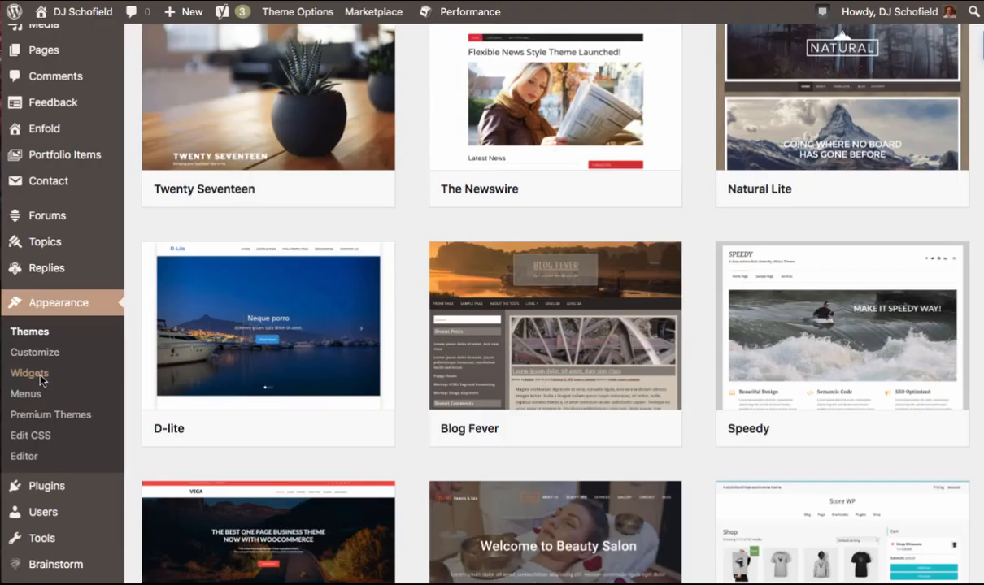
- Open the Widgets screen and inspect the Blog Subscriptions widget's settings inside the Sidebar Blog area
{"action": "left_click", "coordinate": [41, 377]}
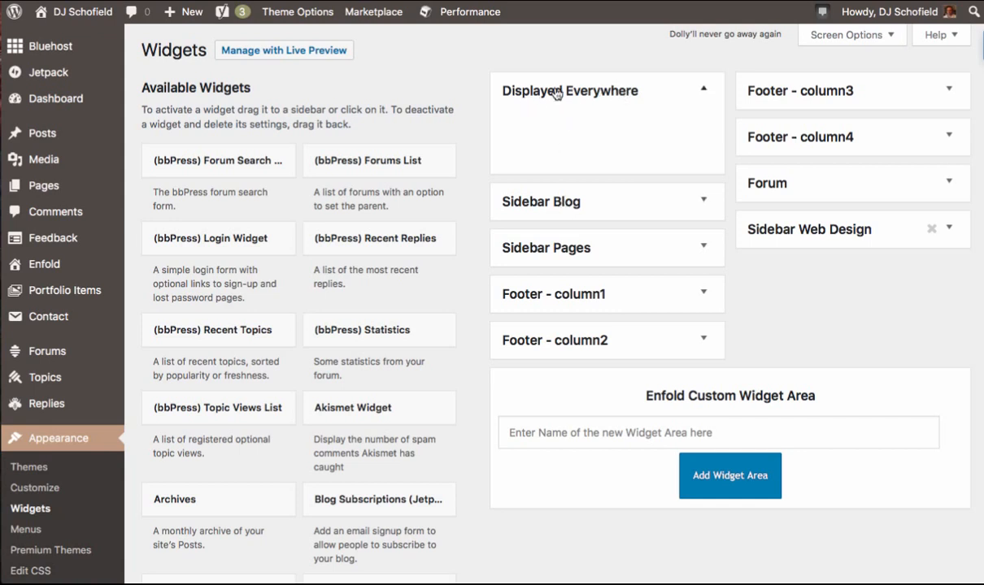
{"action": "left_click", "coordinate": [703, 202]}
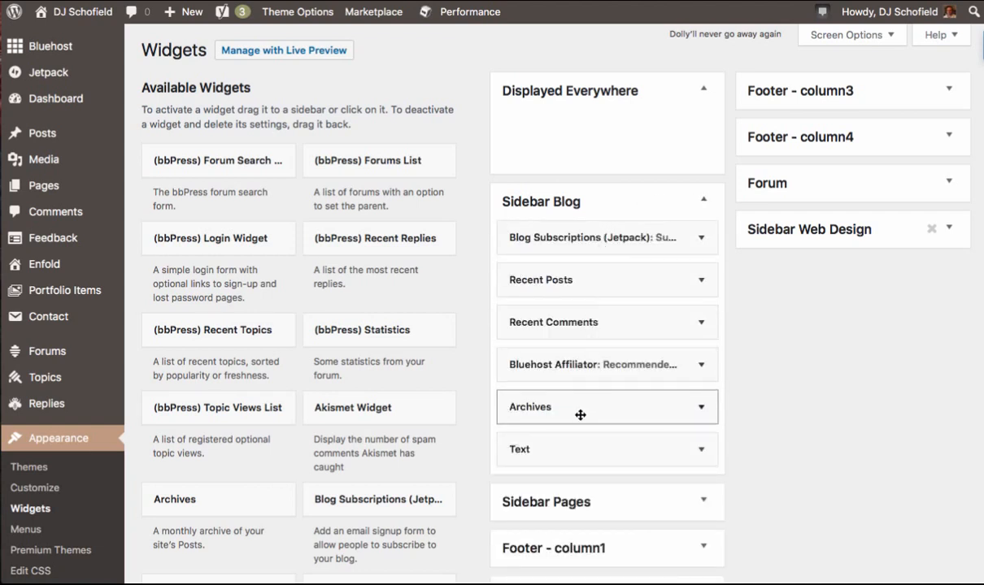
{"action": "left_click", "coordinate": [625, 245]}
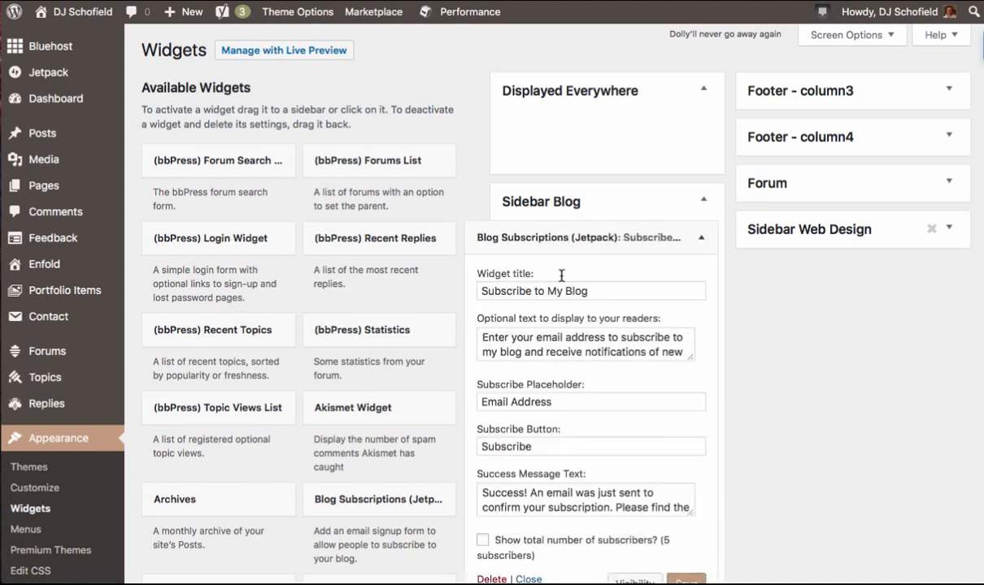
{"action": "left_click", "coordinate": [703, 246]}
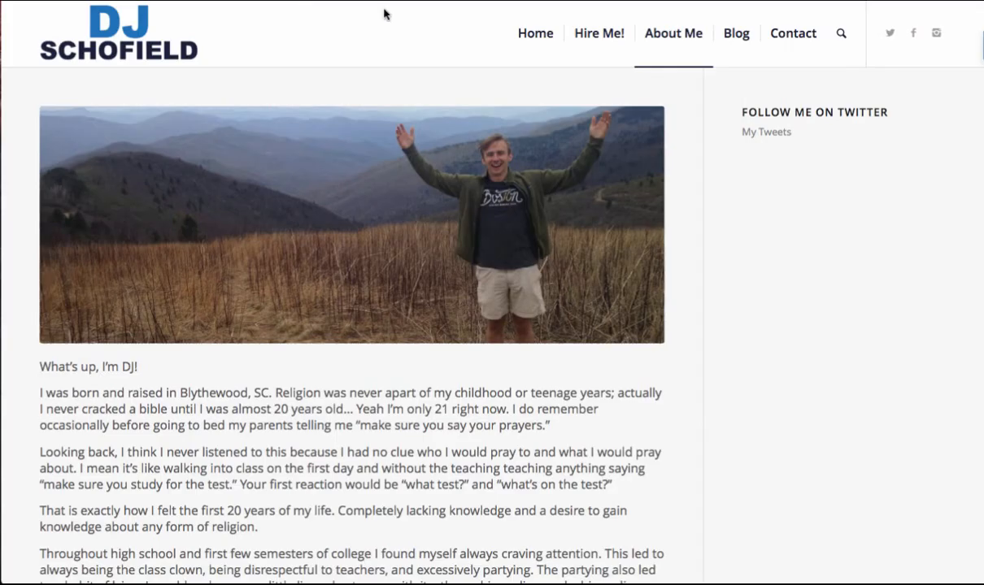
- View the live site's Blog page and scroll through its sidebar widgets
{"action": "left_click", "coordinate": [729, 36]}
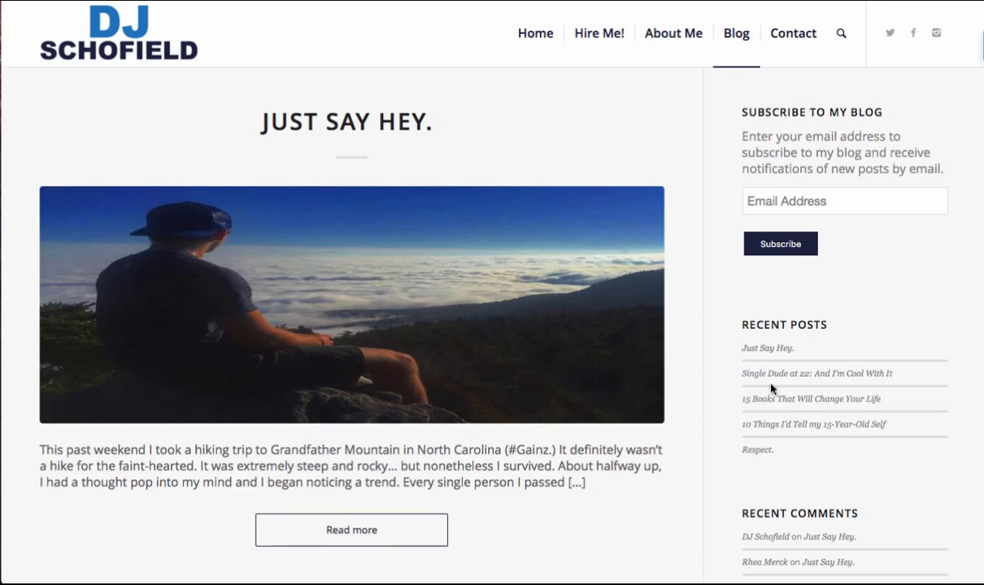
{"action": "scroll", "coordinate": [756, 382], "scroll_direction": "down", "scroll_amount": 3}
{"action": "scroll", "coordinate": [797, 458], "scroll_direction": "down", "scroll_amount": 6}
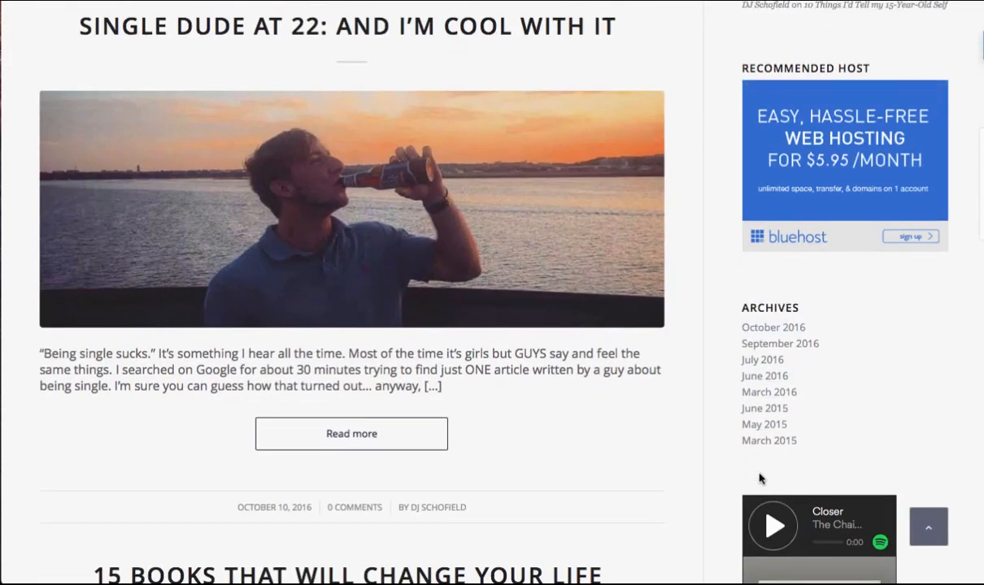
{"action": "scroll", "coordinate": [848, 549], "scroll_direction": "down", "scroll_amount": 2}
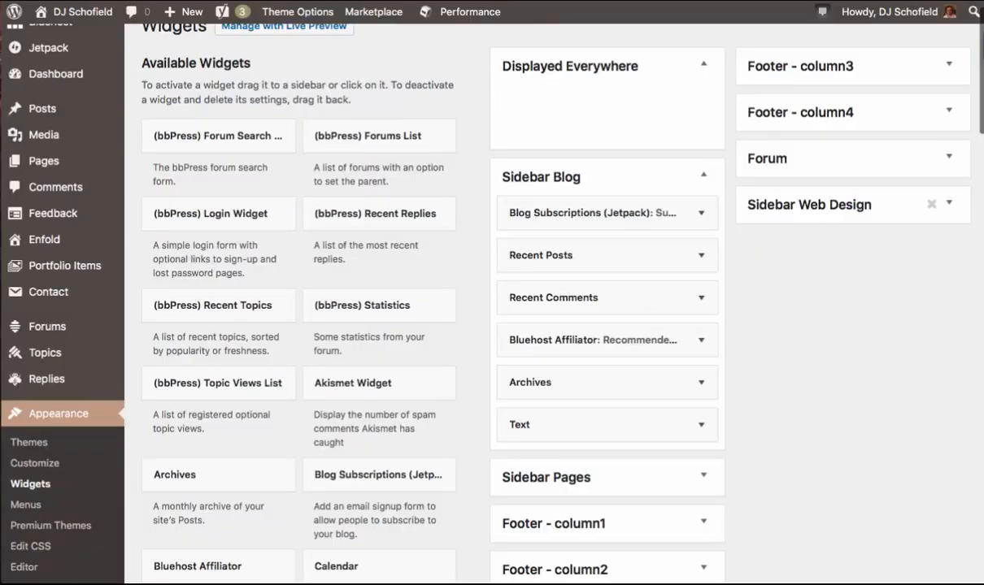
- Expand and collapse the Sidebar Blog, Footer - column1 and Footer - column2 widget areas to examine their contents
{"action": "left_click", "coordinate": [702, 175]}
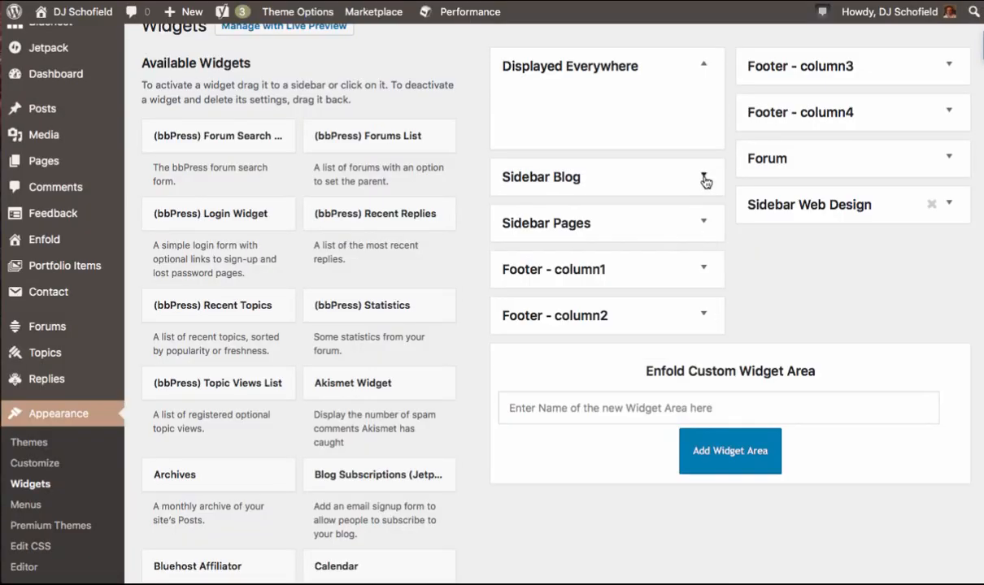
{"action": "left_click", "coordinate": [704, 271]}
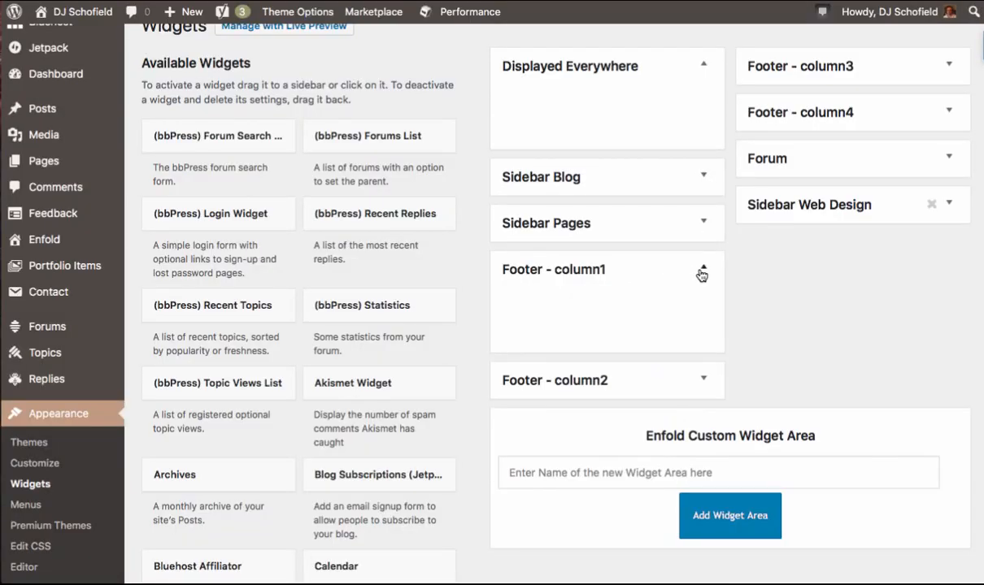
{"action": "left_click", "coordinate": [702, 271]}
{"action": "left_click", "coordinate": [699, 315]}
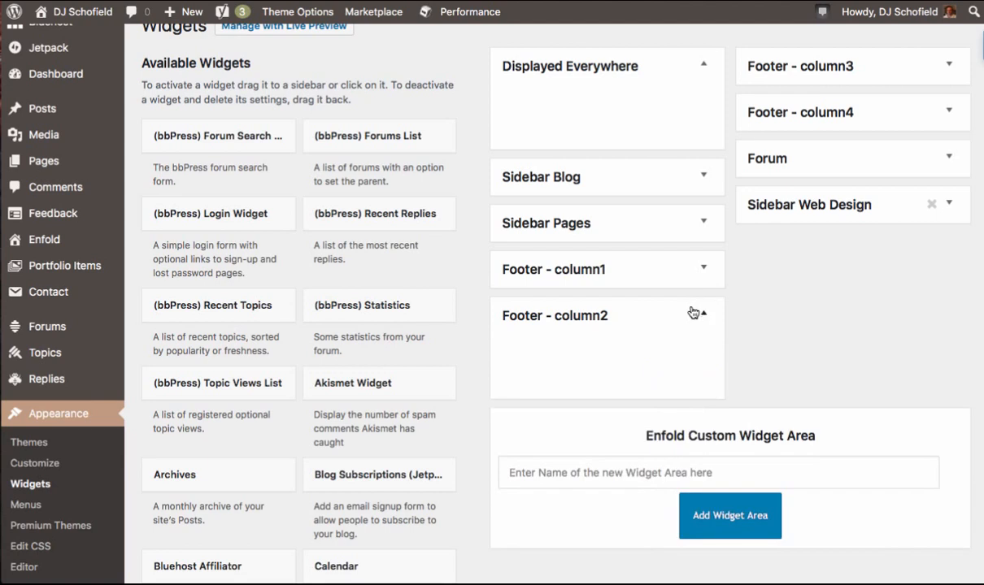
{"action": "left_click", "coordinate": [640, 302]}
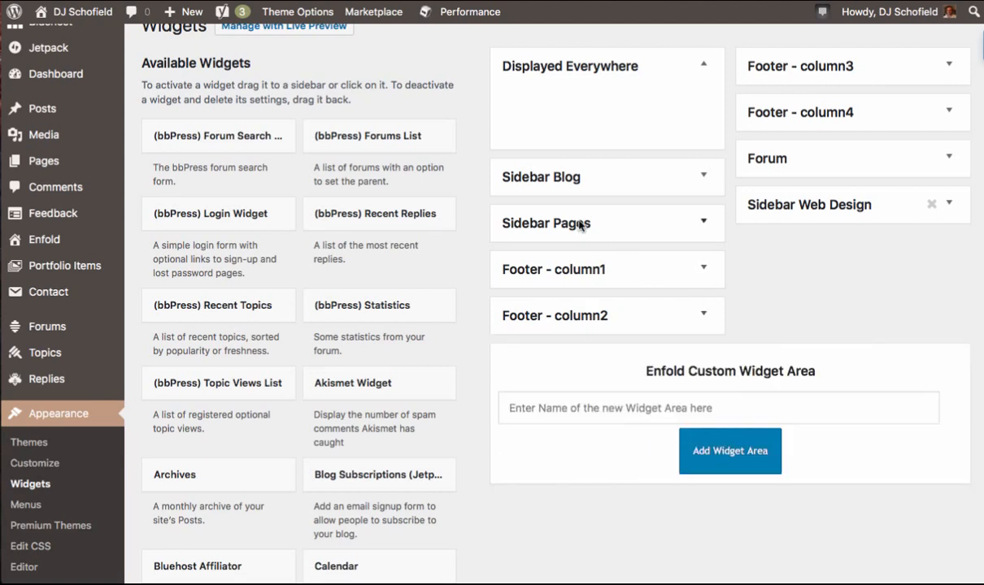
{"action": "left_click", "coordinate": [653, 179]}
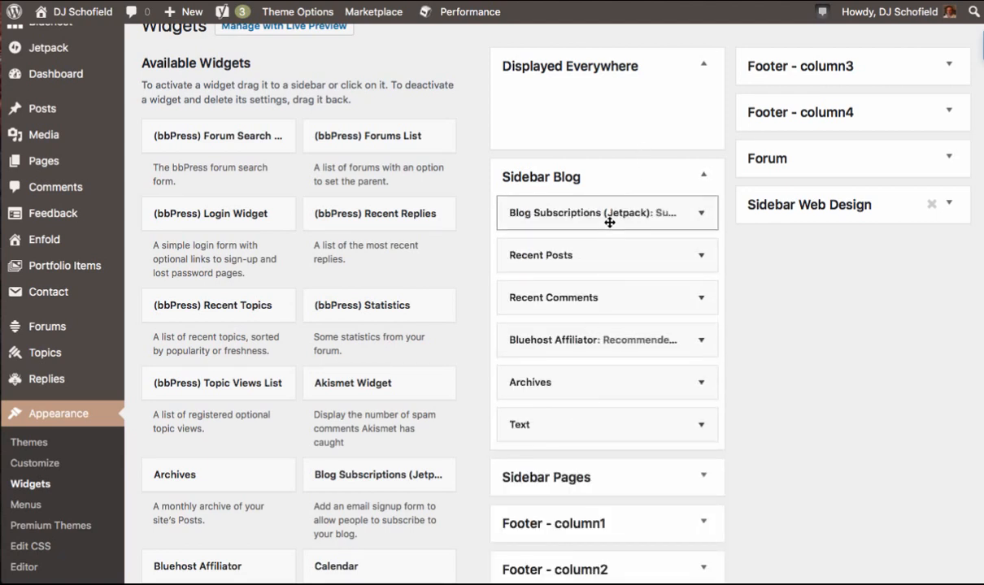
{"action": "left_click", "coordinate": [622, 174]}
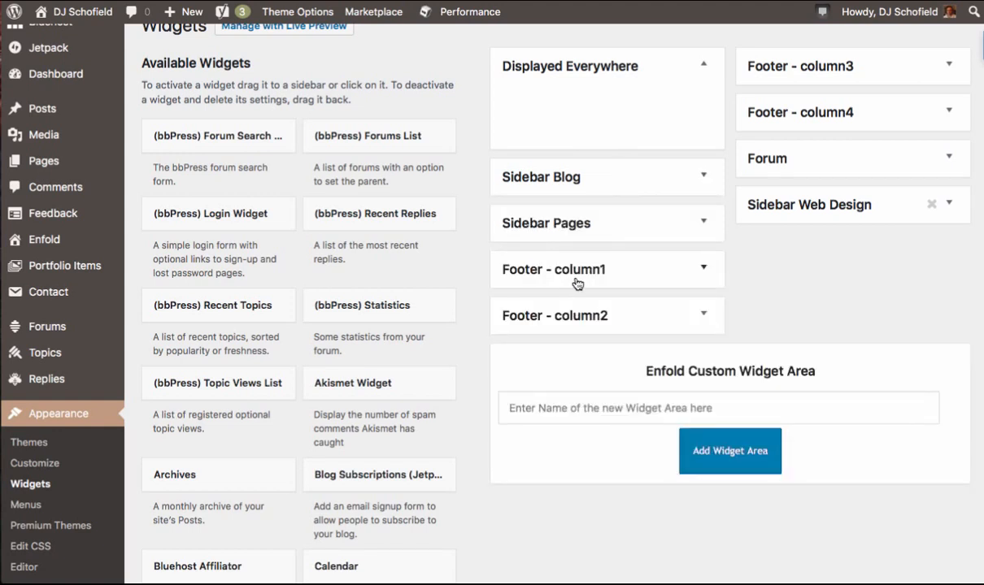
{"action": "left_click", "coordinate": [574, 280]}
{"action": "left_click", "coordinate": [605, 265]}
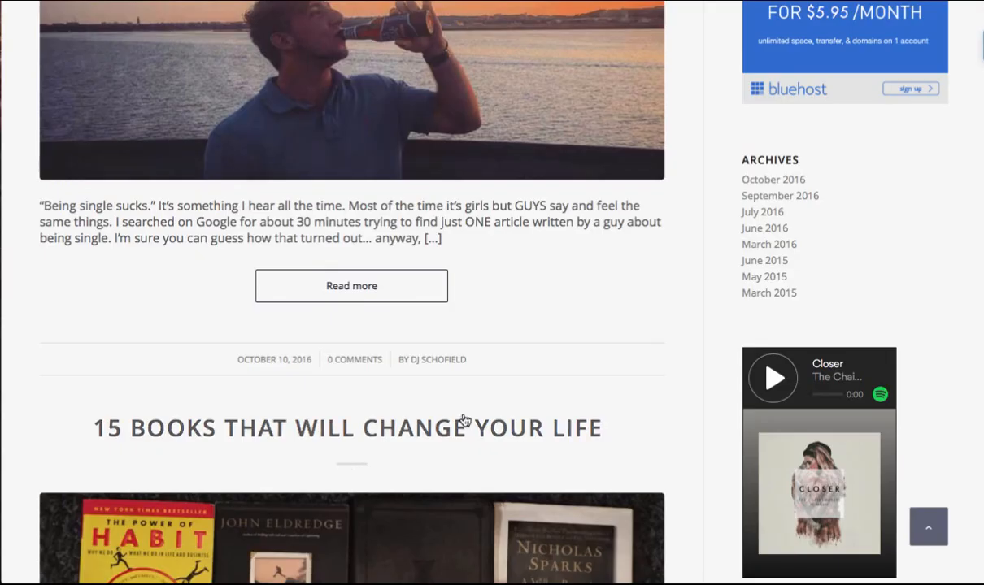
{"action": "scroll", "coordinate": [461, 420], "scroll_direction": "down", "scroll_amount": 5}
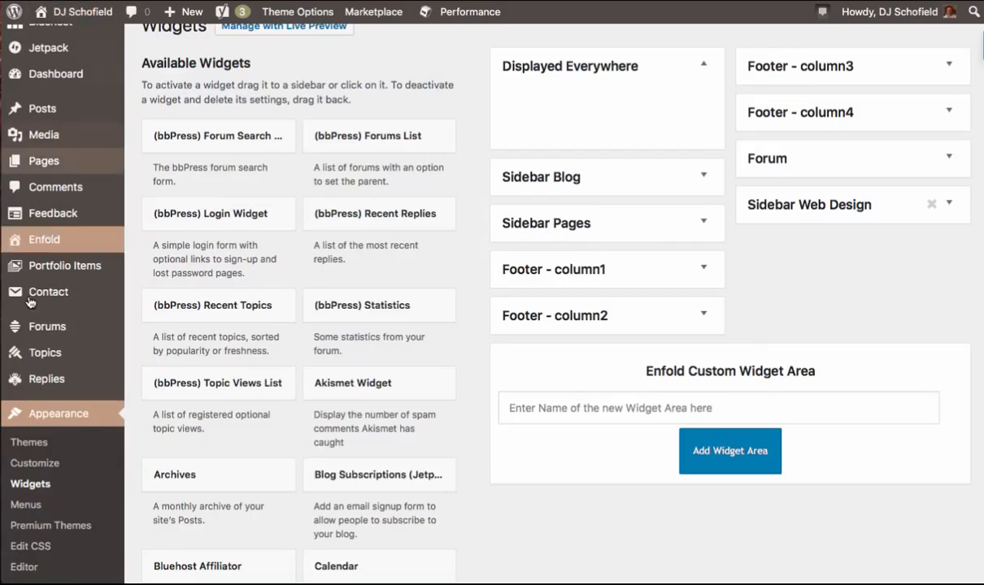
{"action": "scroll", "coordinate": [28, 431], "scroll_direction": "down", "scroll_amount": 2}
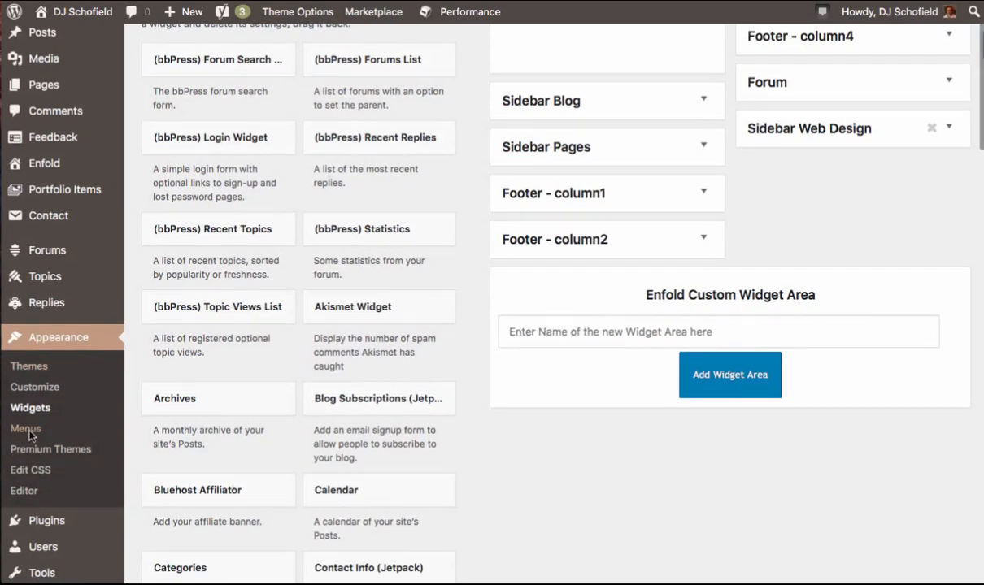
- Open the Menus screen and add the Book List page to MainMenu
{"action": "left_click", "coordinate": [26, 429]}
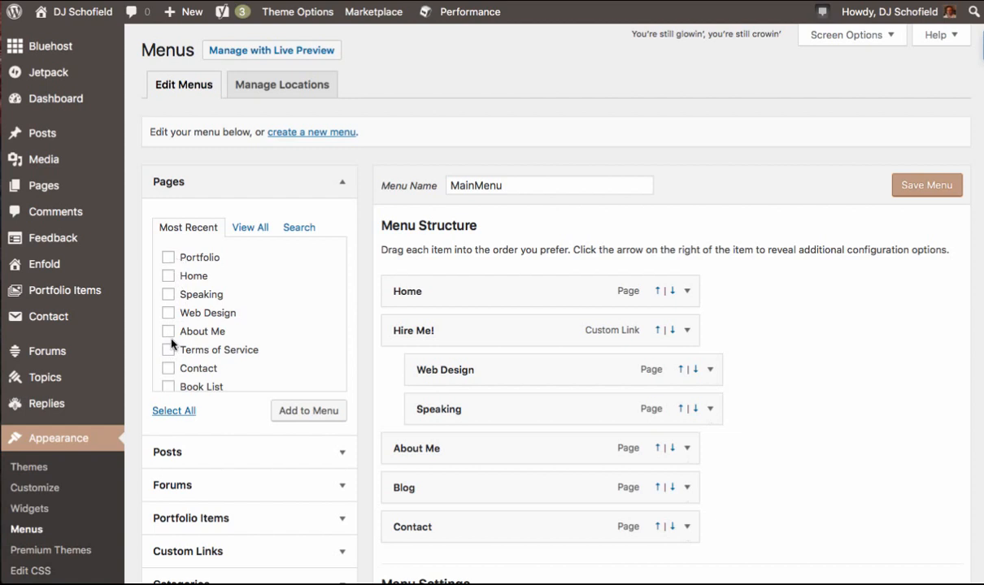
{"action": "scroll", "coordinate": [171, 345], "scroll_direction": "down", "scroll_amount": 2}
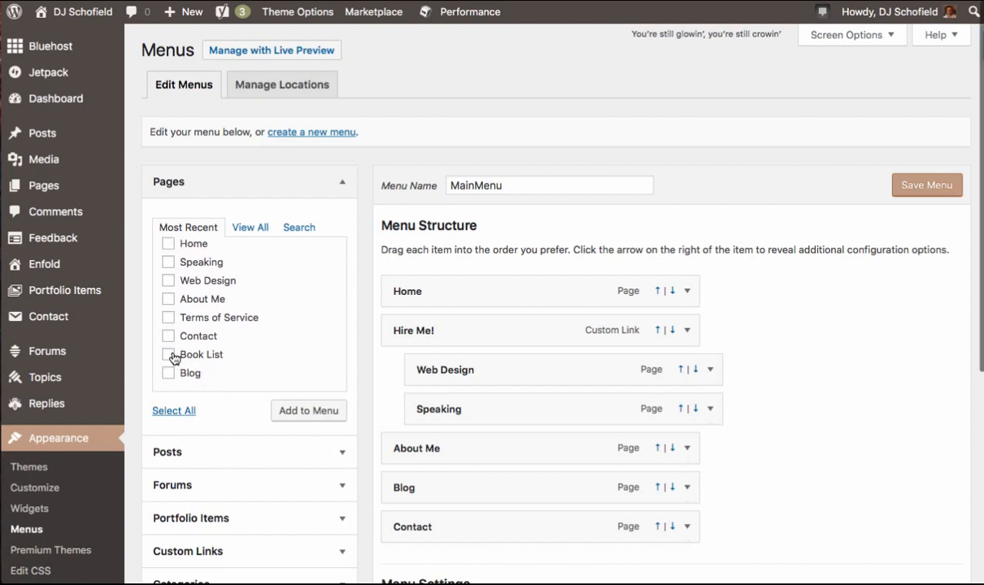
{"action": "left_click", "coordinate": [168, 356]}
{"action": "left_click", "coordinate": [316, 413]}
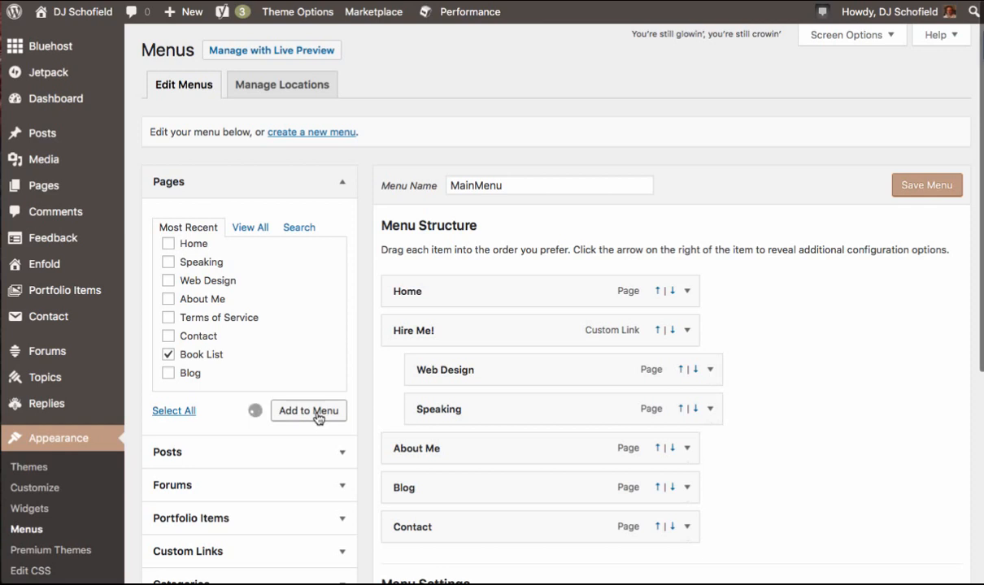
{"action": "scroll", "coordinate": [318, 418], "scroll_direction": "down", "scroll_amount": 1}
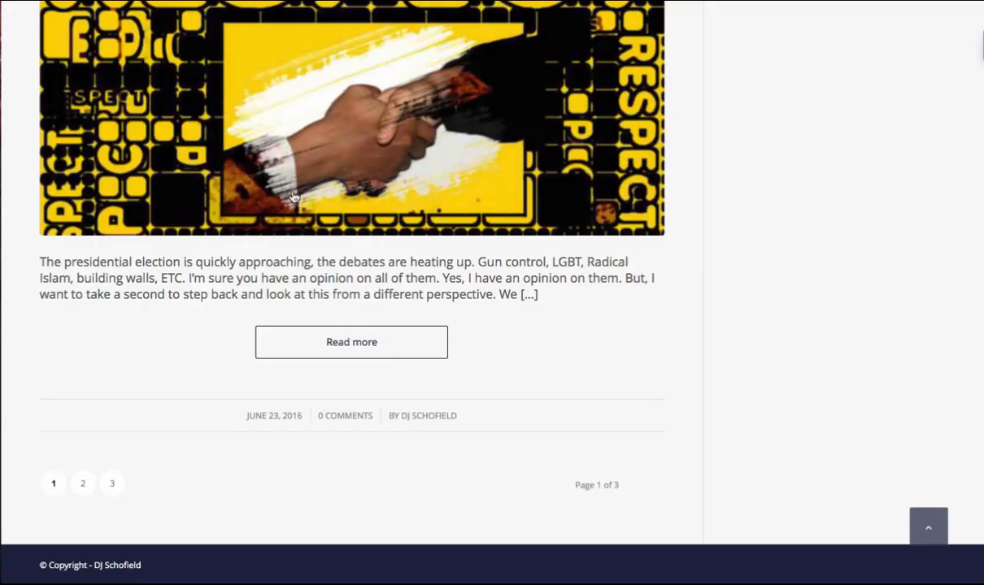
- Nest the Book List menu item under About Me as a submenu item
{"action": "scroll", "coordinate": [295, 197], "scroll_direction": "up", "scroll_amount": 20}
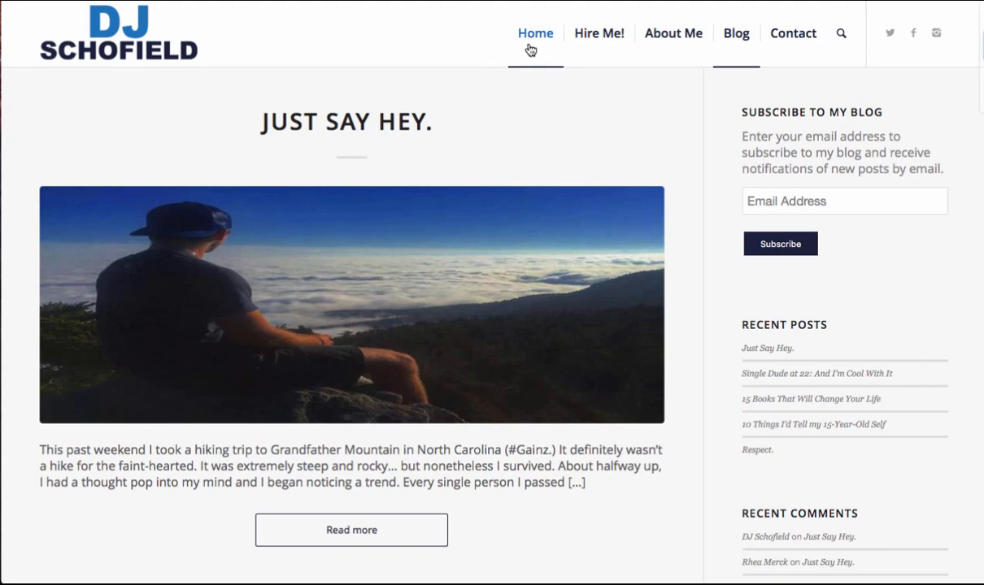
{"action": "mouse_move", "coordinate": [595, 47]}
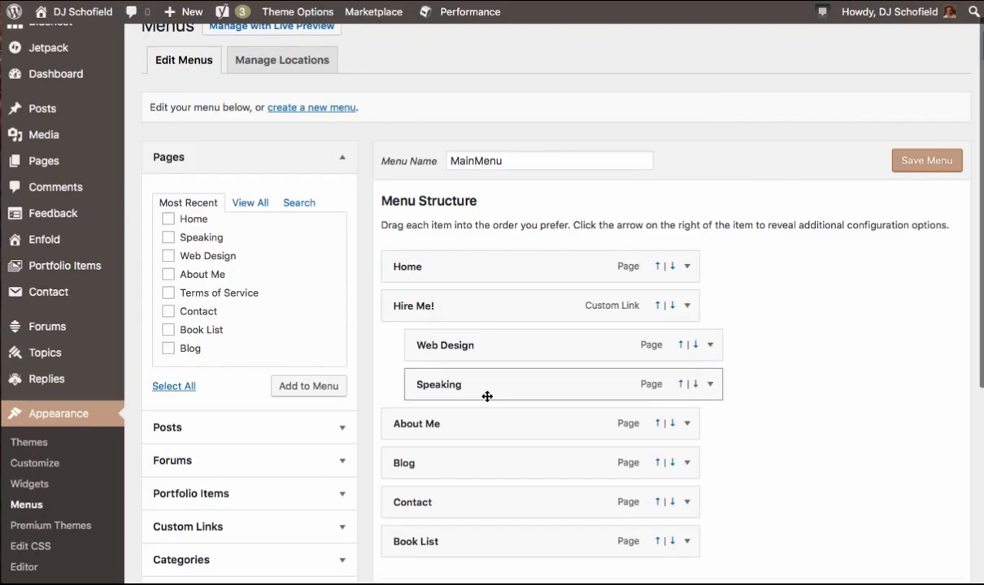
{"action": "scroll", "coordinate": [487, 395], "scroll_direction": "down", "scroll_amount": 2}
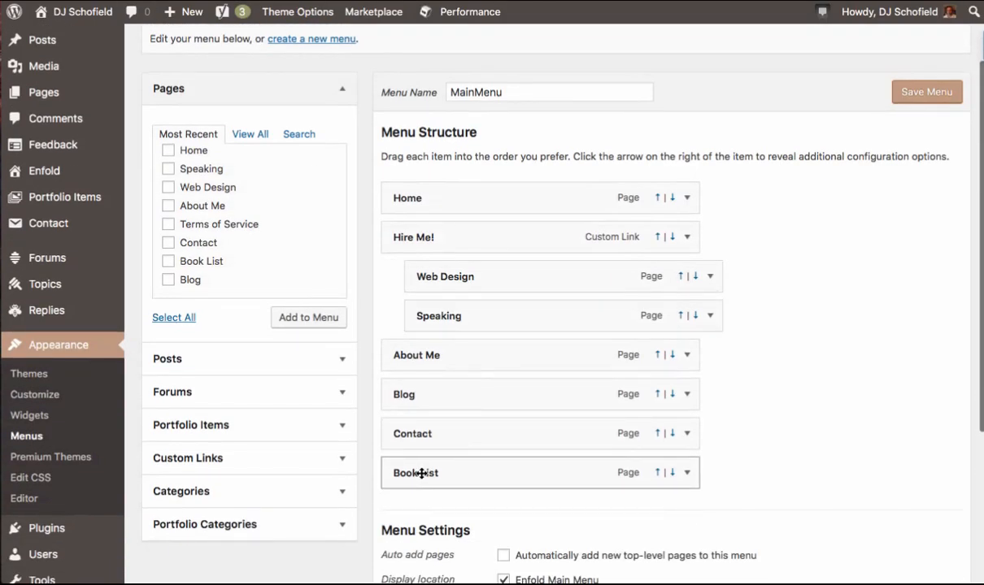
{"action": "left_click_drag", "start_coordinate": [390, 474], "coordinate": [442, 400]}
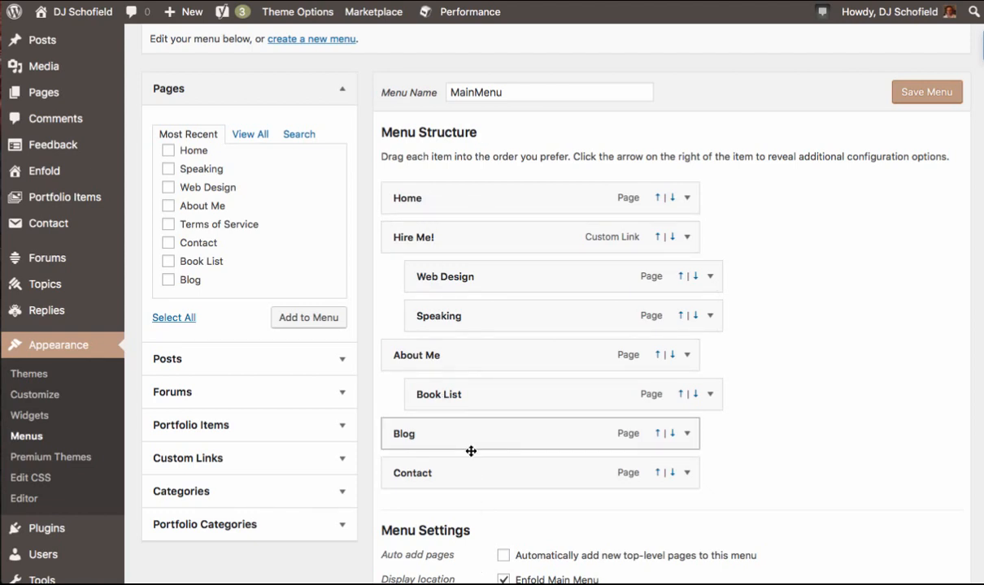
- Toggle the Enfold Main Menu display location off and back on
{"action": "scroll", "coordinate": [471, 451], "scroll_direction": "down", "scroll_amount": 3}
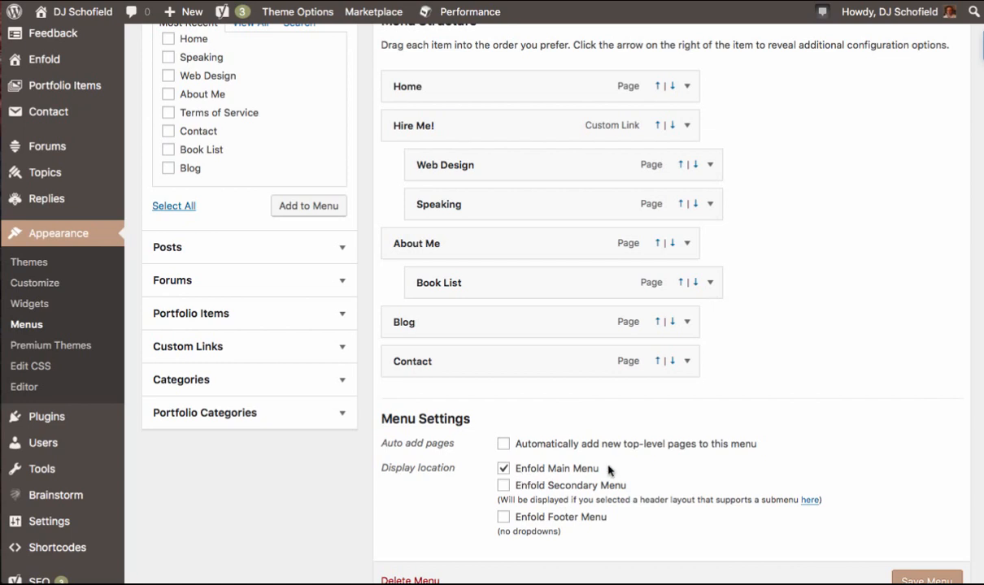
{"action": "left_click", "coordinate": [502, 469]}
{"action": "left_click", "coordinate": [502, 468]}
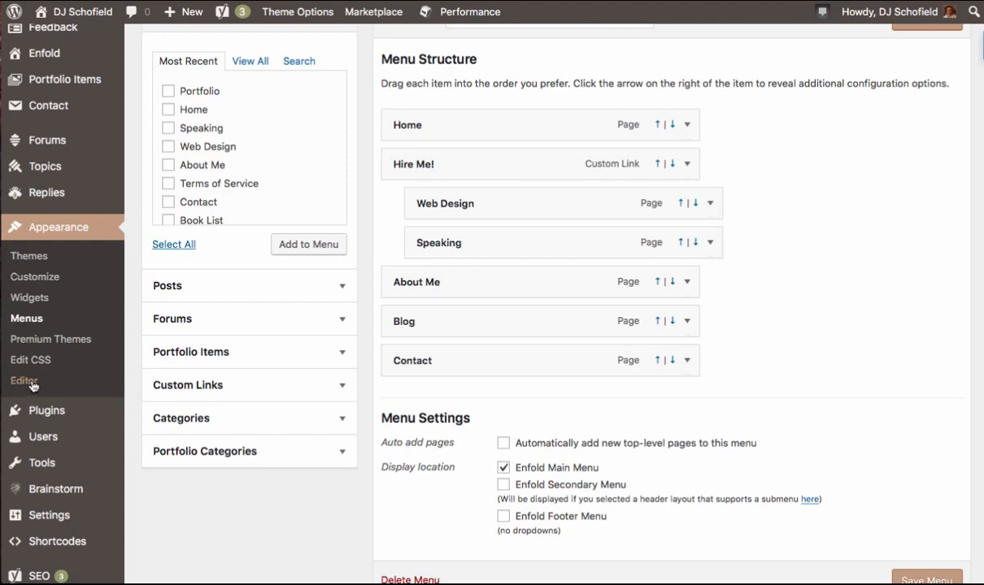
{"action": "scroll", "coordinate": [32, 385], "scroll_direction": "down", "scroll_amount": 1}
- Open Available Tools and scroll through the Press This and Website Verification Services sections
{"action": "mouse_move", "coordinate": [57, 368]}
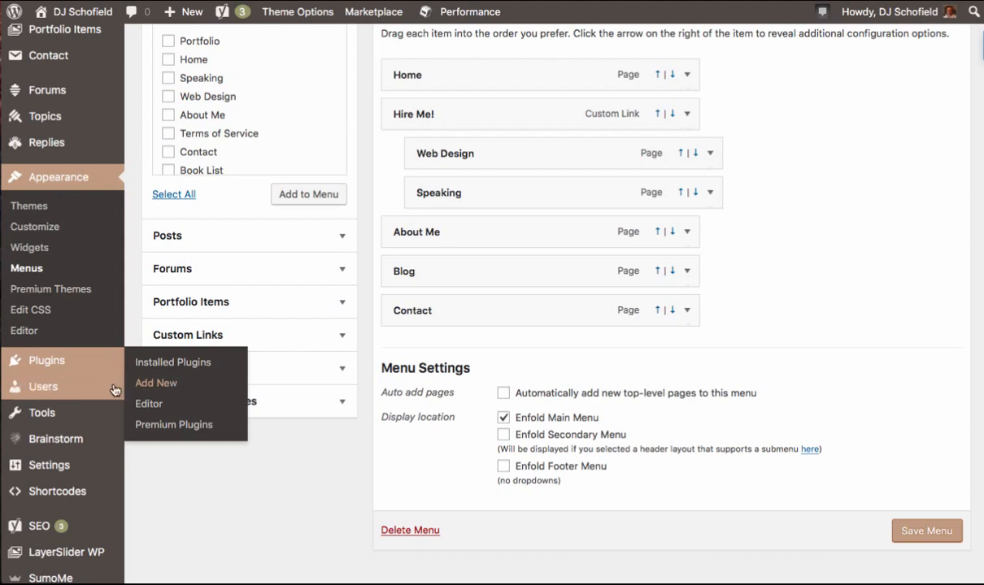
{"action": "mouse_move", "coordinate": [68, 391]}
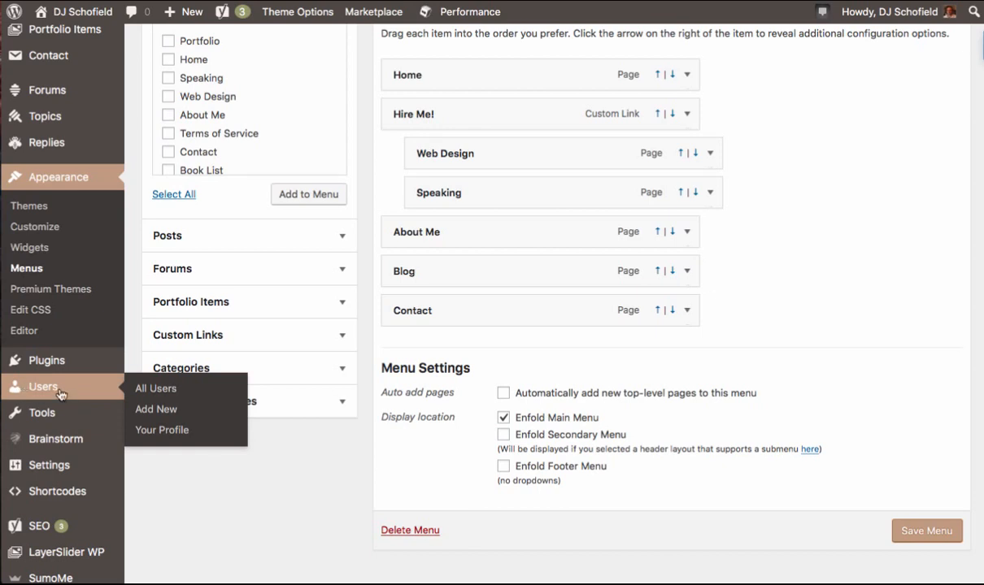
{"action": "mouse_move", "coordinate": [43, 420]}
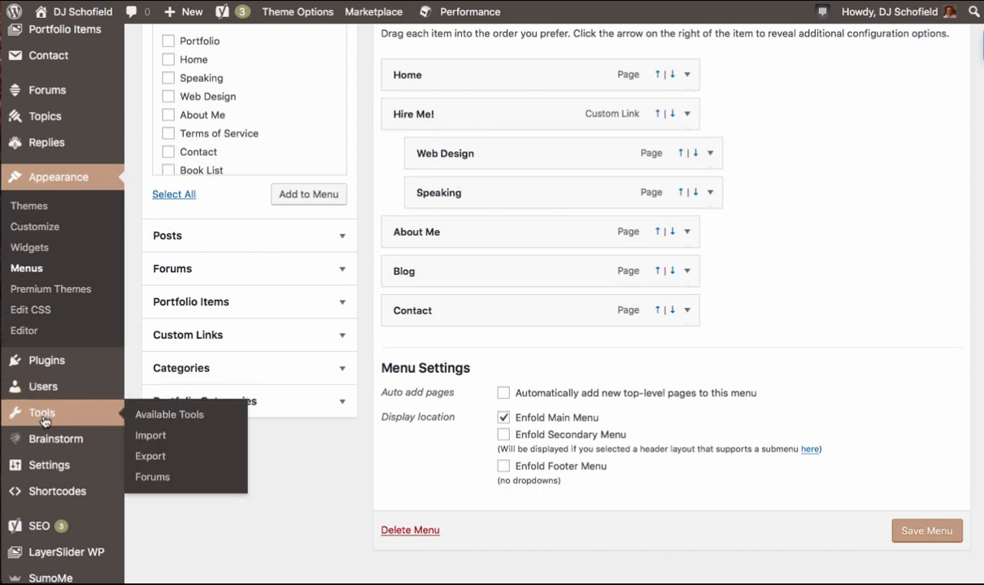
{"action": "left_click", "coordinate": [176, 421]}
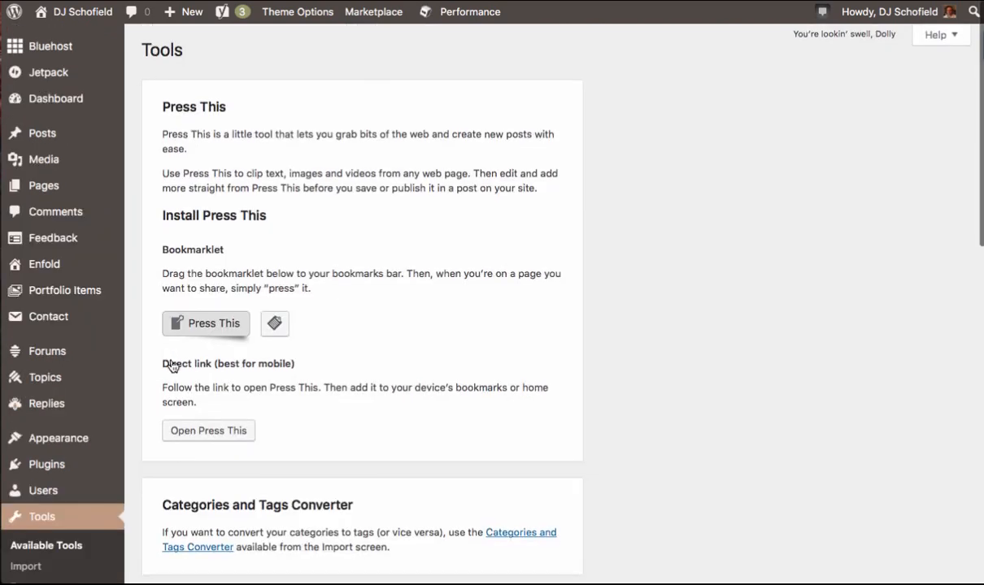
{"action": "scroll", "coordinate": [244, 260], "scroll_direction": "down", "scroll_amount": 5}
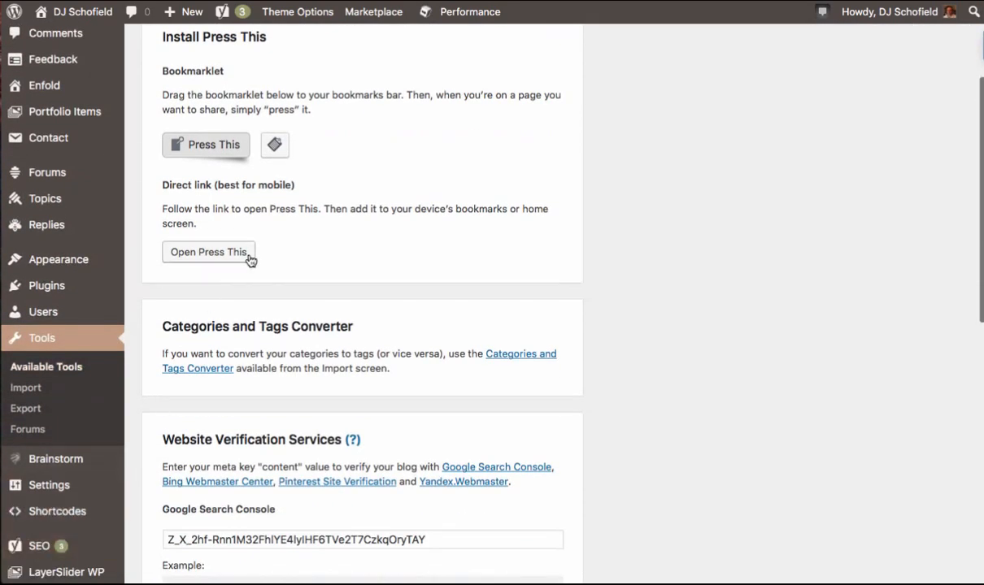
{"action": "scroll", "coordinate": [250, 261], "scroll_direction": "down", "scroll_amount": 2}
{"action": "scroll", "coordinate": [347, 290], "scroll_direction": "up", "scroll_amount": 5}
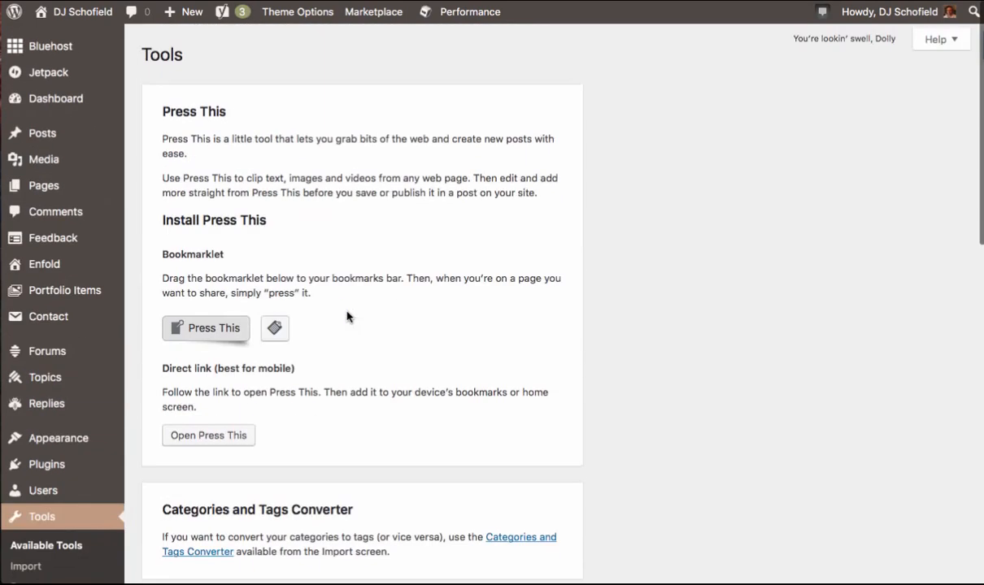
{"action": "scroll", "coordinate": [331, 271], "scroll_direction": "down", "scroll_amount": 4}
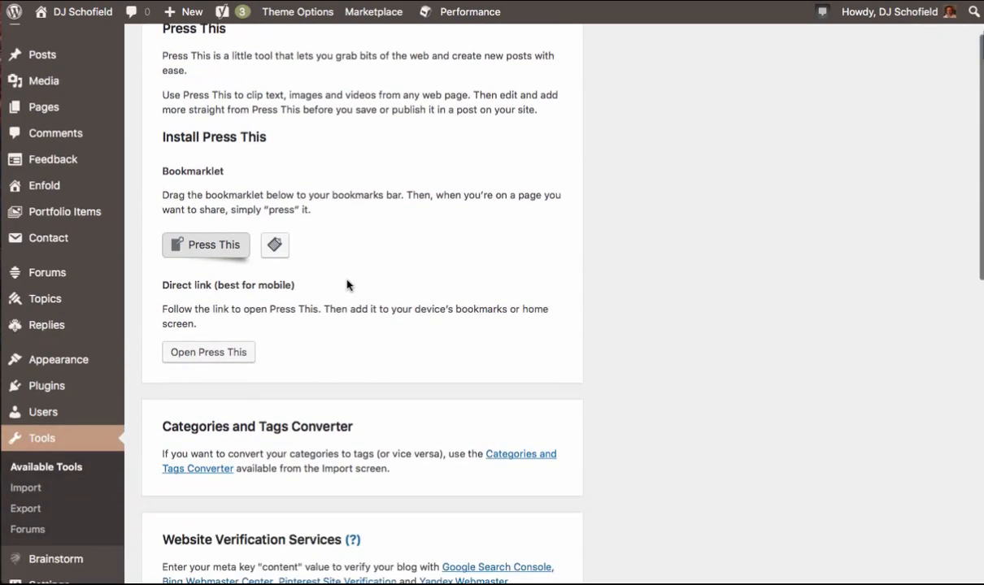
{"action": "scroll", "coordinate": [293, 283], "scroll_direction": "down", "scroll_amount": 6}
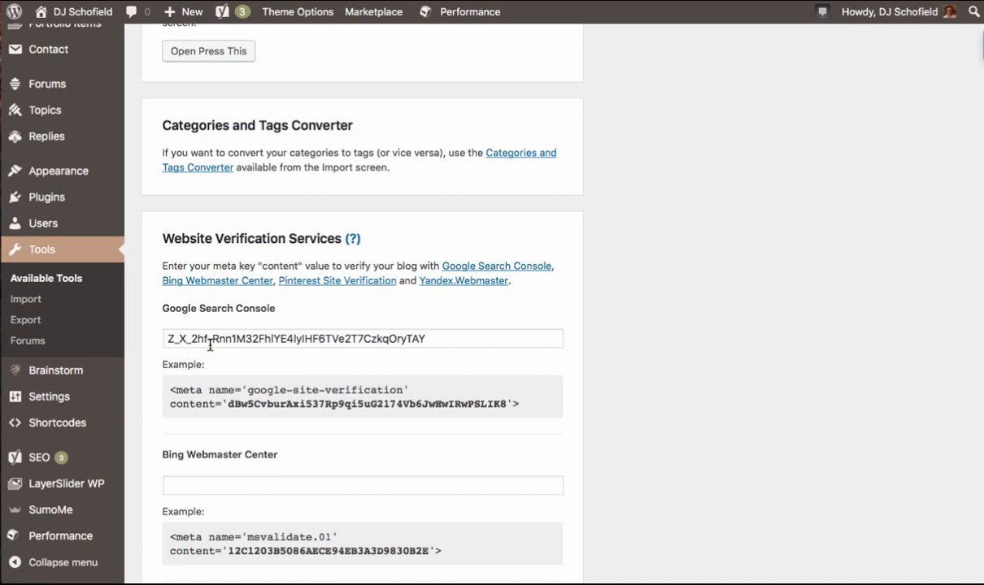
{"action": "scroll", "coordinate": [224, 377], "scroll_direction": "down", "scroll_amount": 4}
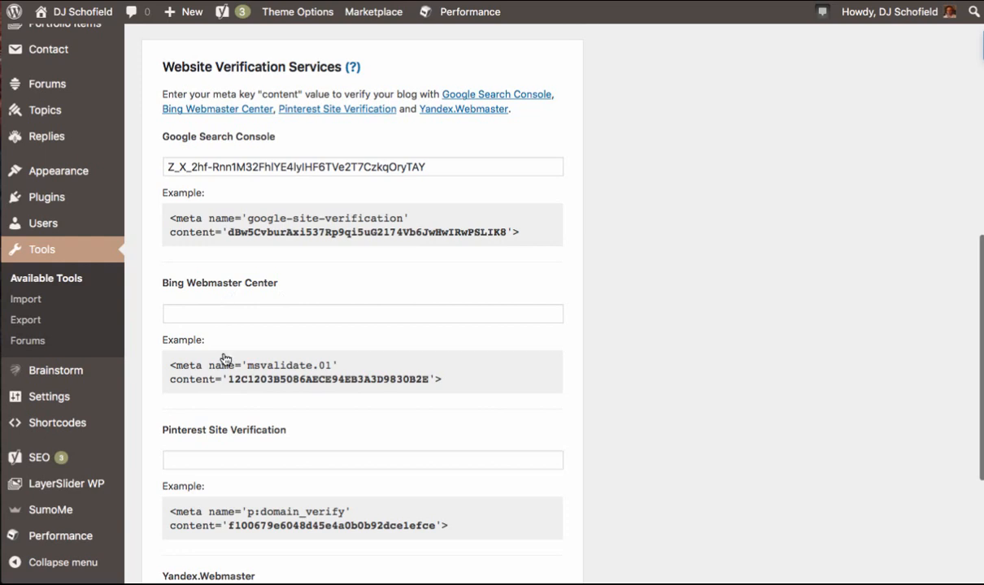
{"action": "scroll", "coordinate": [219, 335], "scroll_direction": "down", "scroll_amount": 3}
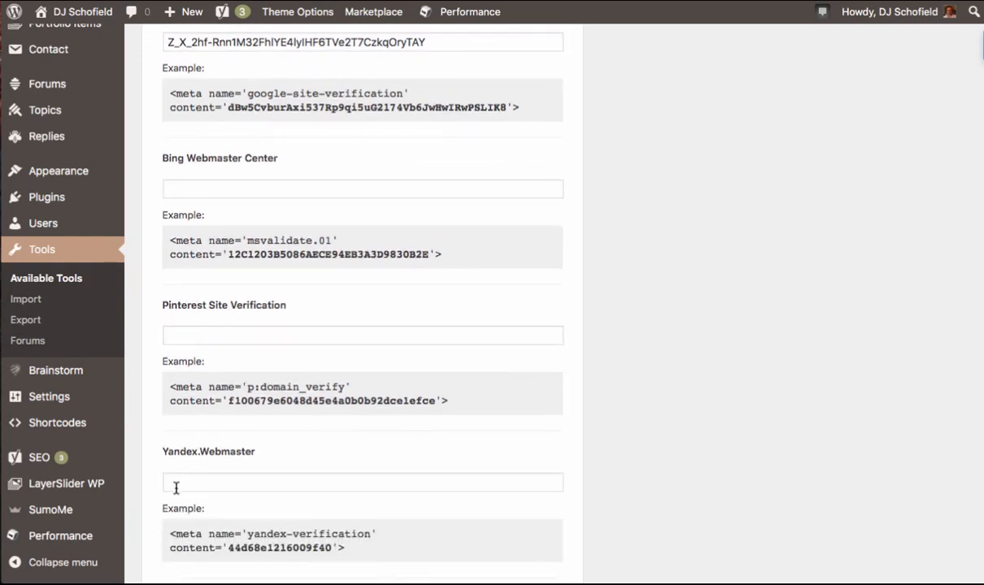
{"action": "scroll", "coordinate": [175, 481], "scroll_direction": "down", "scroll_amount": 3}
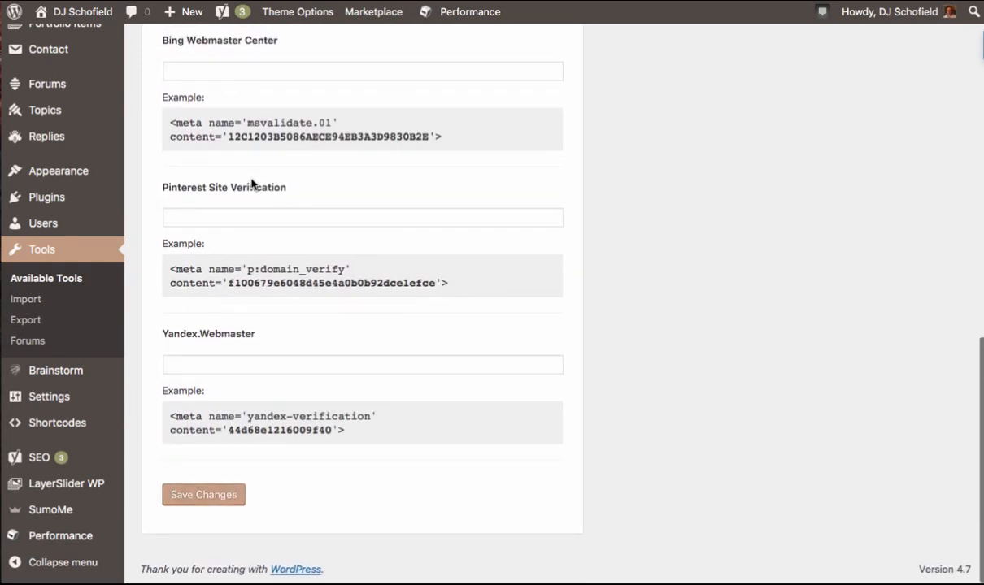
- Open the General Settings screen and scroll through its site options
{"action": "scroll", "coordinate": [244, 183], "scroll_direction": "up", "scroll_amount": 5}
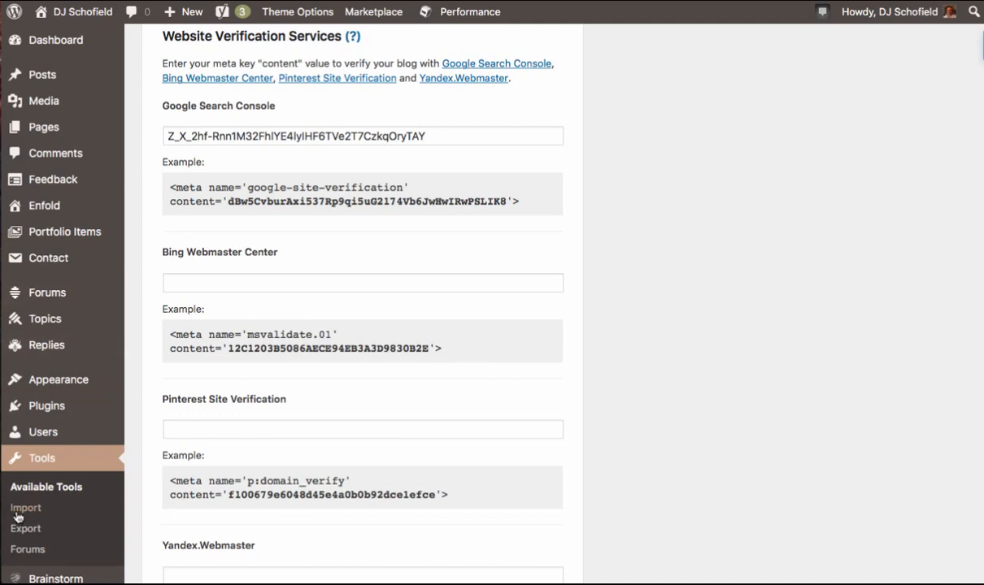
{"action": "scroll", "coordinate": [30, 535], "scroll_direction": "down", "scroll_amount": 2}
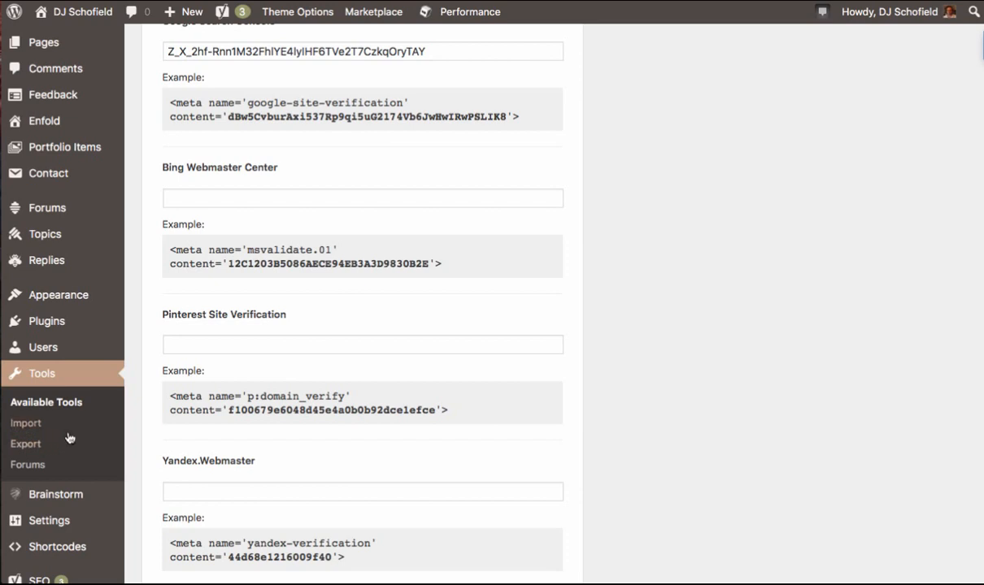
{"action": "scroll", "coordinate": [32, 474], "scroll_direction": "down", "scroll_amount": 3}
{"action": "mouse_move", "coordinate": [41, 411]}
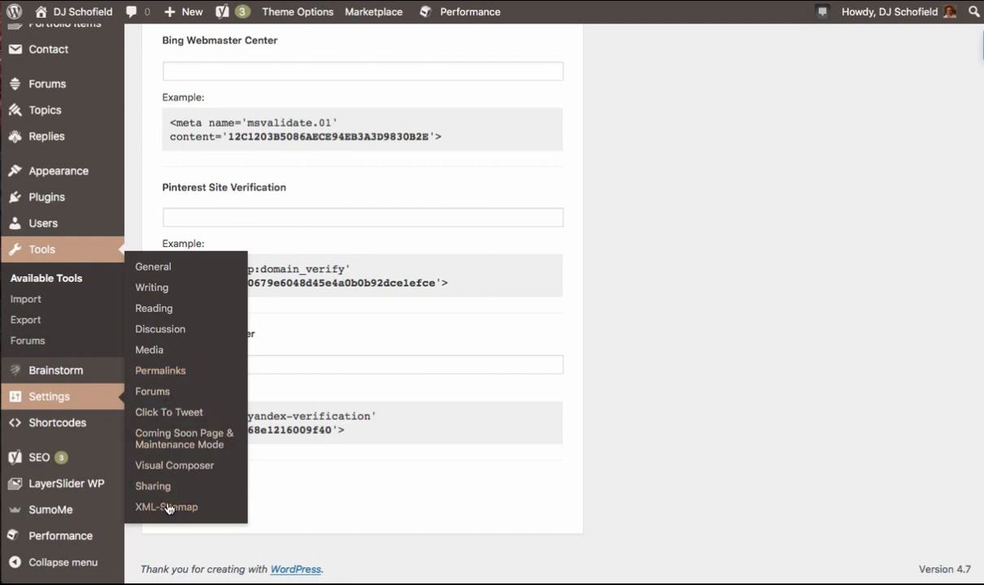
{"action": "mouse_move", "coordinate": [121, 435]}
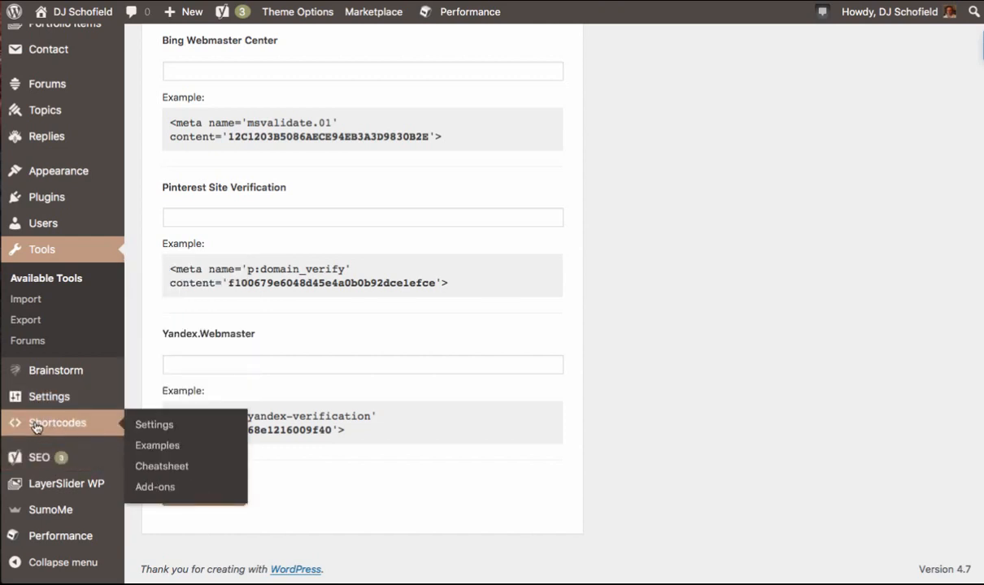
{"action": "mouse_move", "coordinate": [50, 489]}
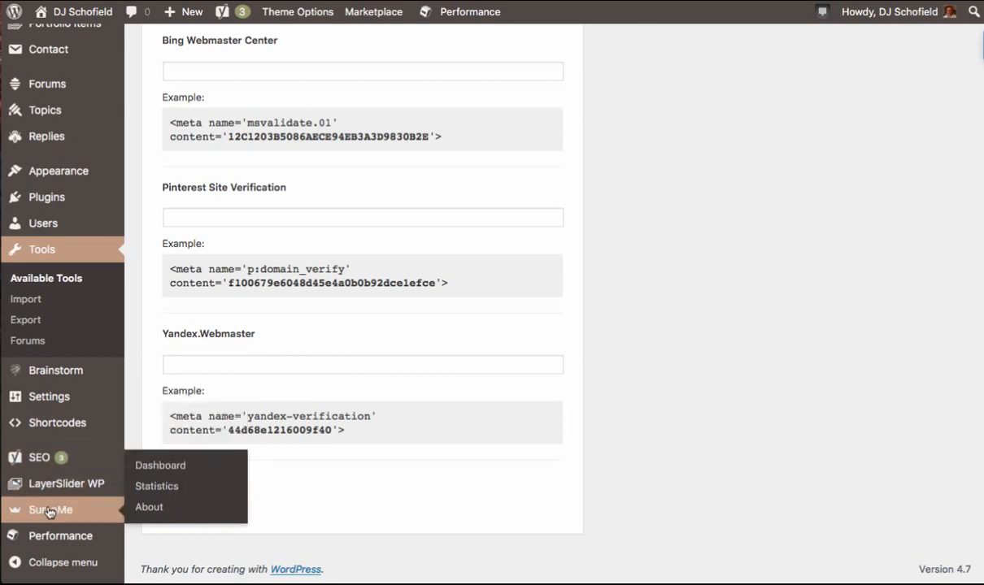
{"action": "mouse_move", "coordinate": [98, 398]}
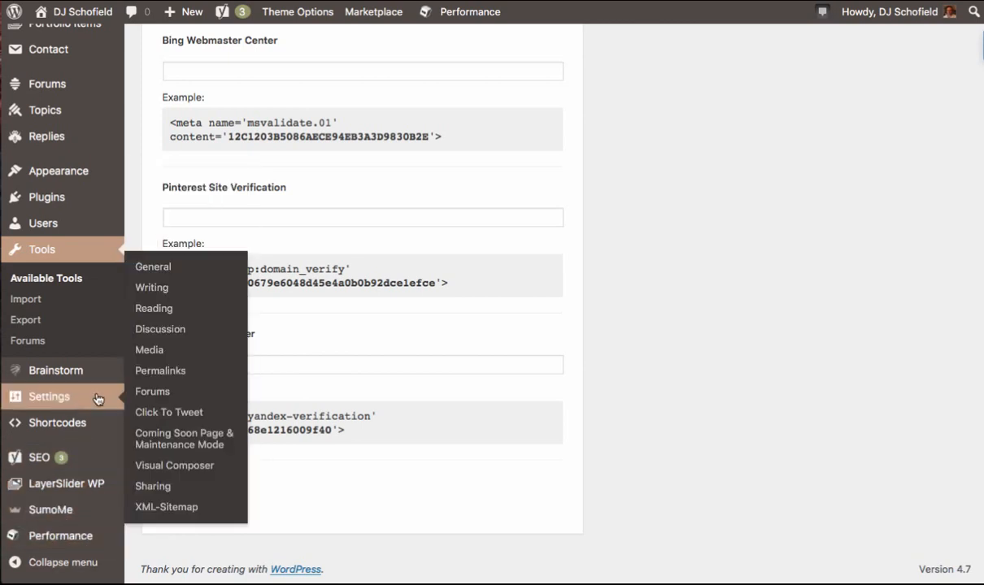
{"action": "left_click", "coordinate": [155, 267]}
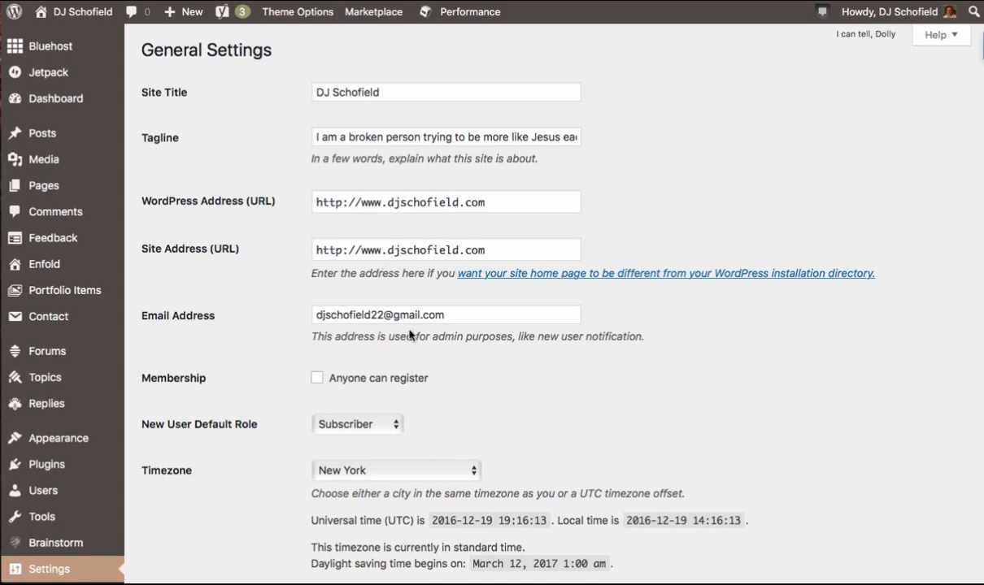
{"action": "scroll", "coordinate": [252, 436], "scroll_direction": "down", "scroll_amount": 5}
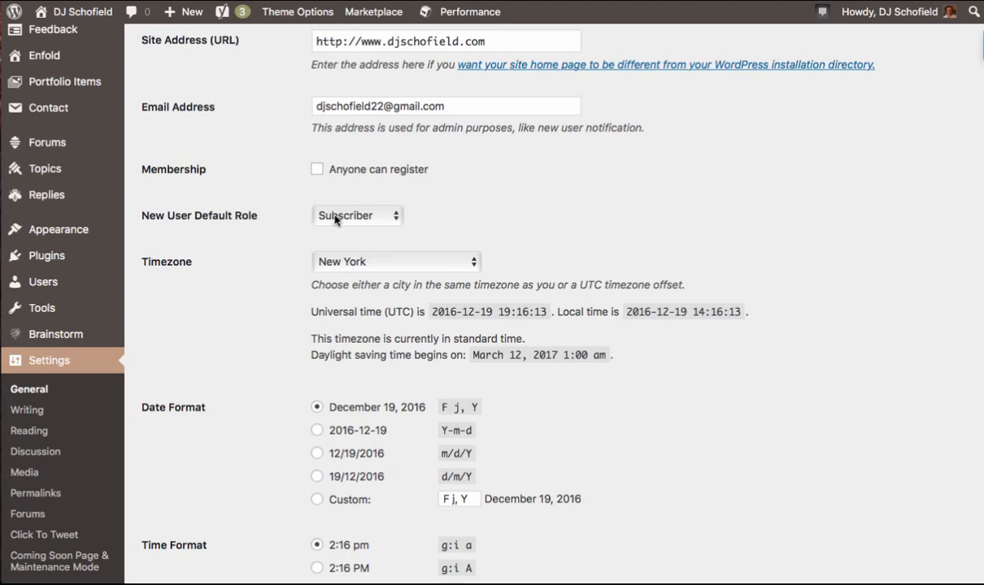
{"action": "scroll", "coordinate": [317, 453], "scroll_direction": "down", "scroll_amount": 5}
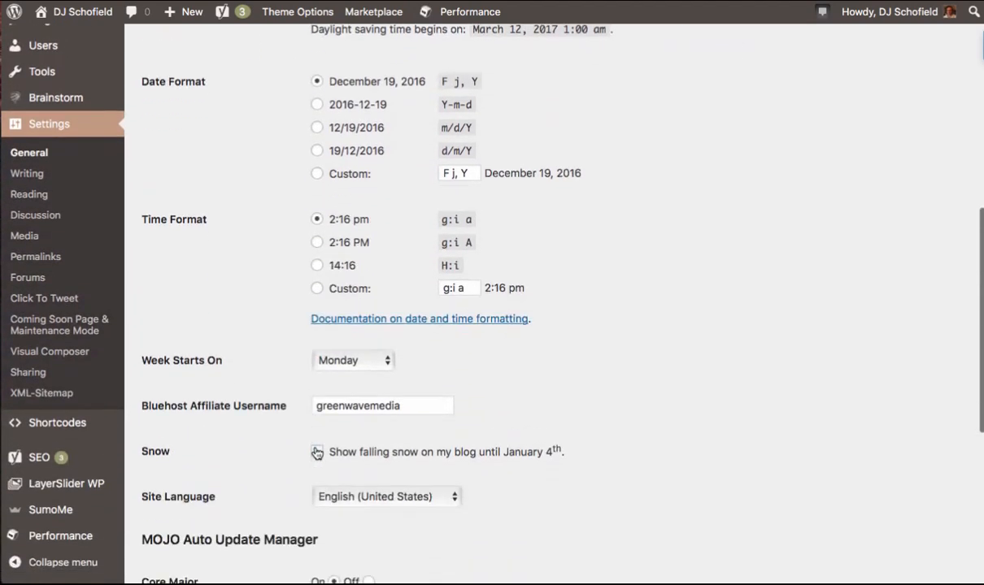
{"action": "scroll", "coordinate": [316, 453], "scroll_direction": "down", "scroll_amount": 4}
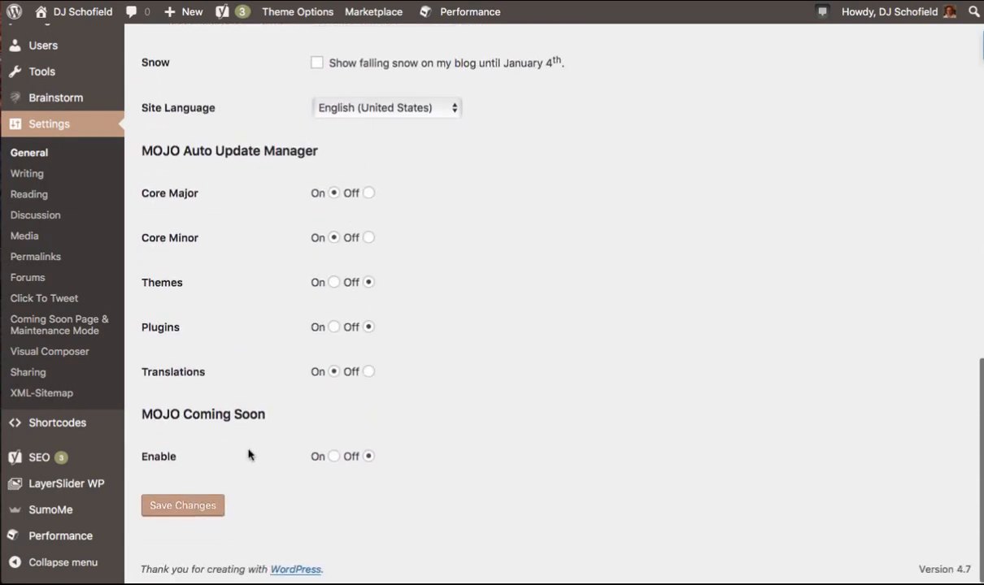
- Open the Writing Settings screen and scroll through its formatting, post-via-email and update services sections
{"action": "left_click", "coordinate": [31, 173]}
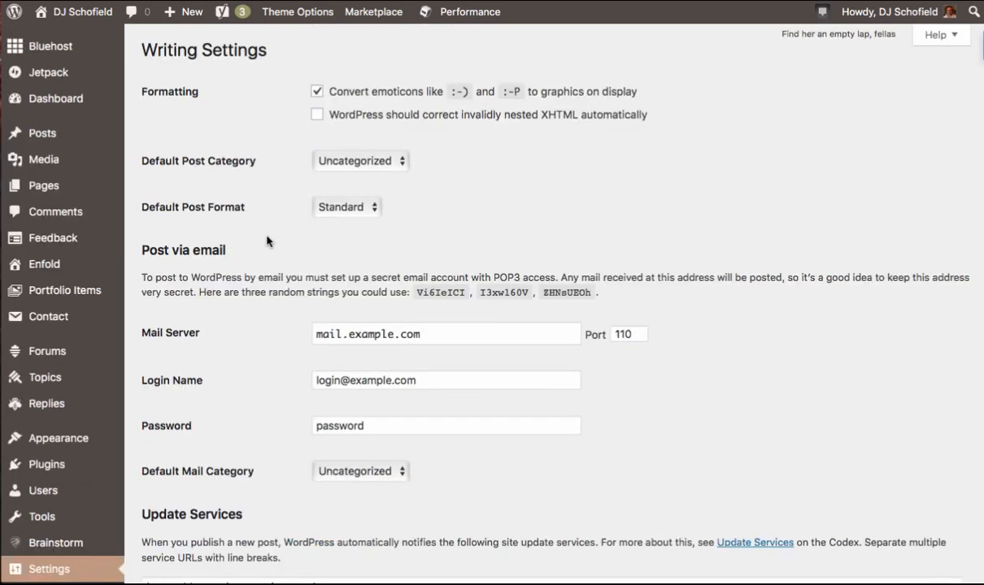
{"action": "scroll", "coordinate": [270, 234], "scroll_direction": "down", "scroll_amount": 1}
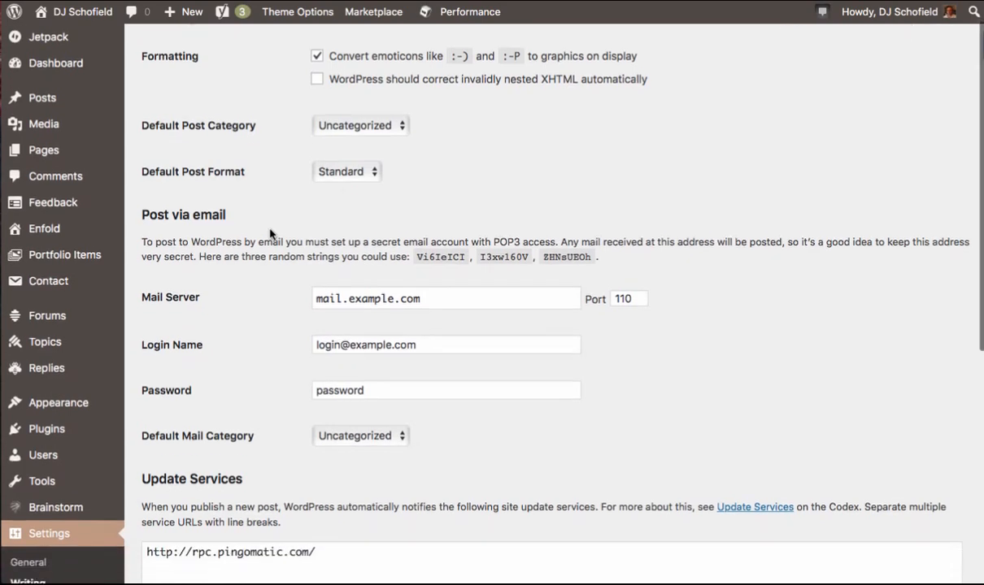
{"action": "scroll", "coordinate": [301, 397], "scroll_direction": "down", "scroll_amount": 5}
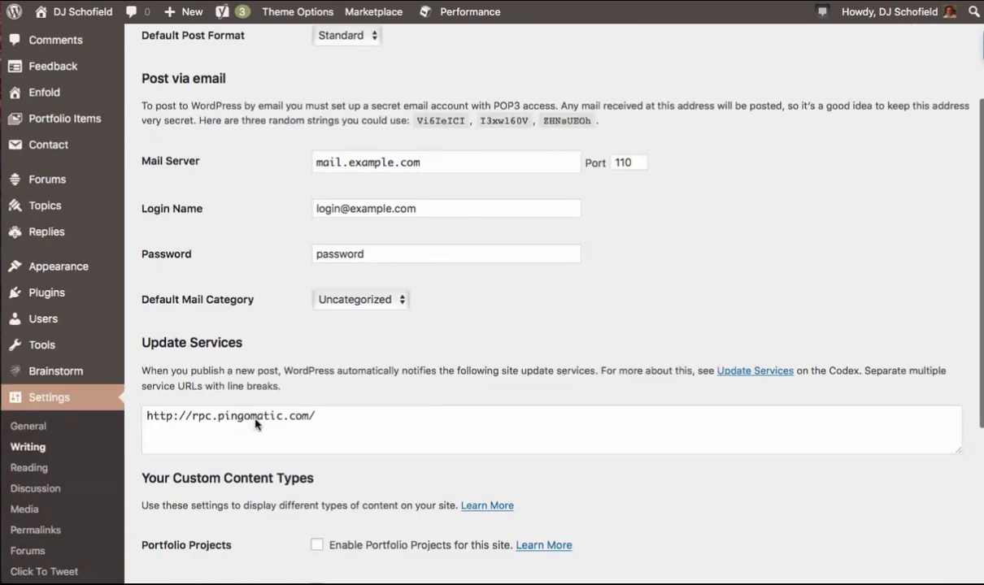
{"action": "scroll", "coordinate": [254, 488], "scroll_direction": "down", "scroll_amount": 3}
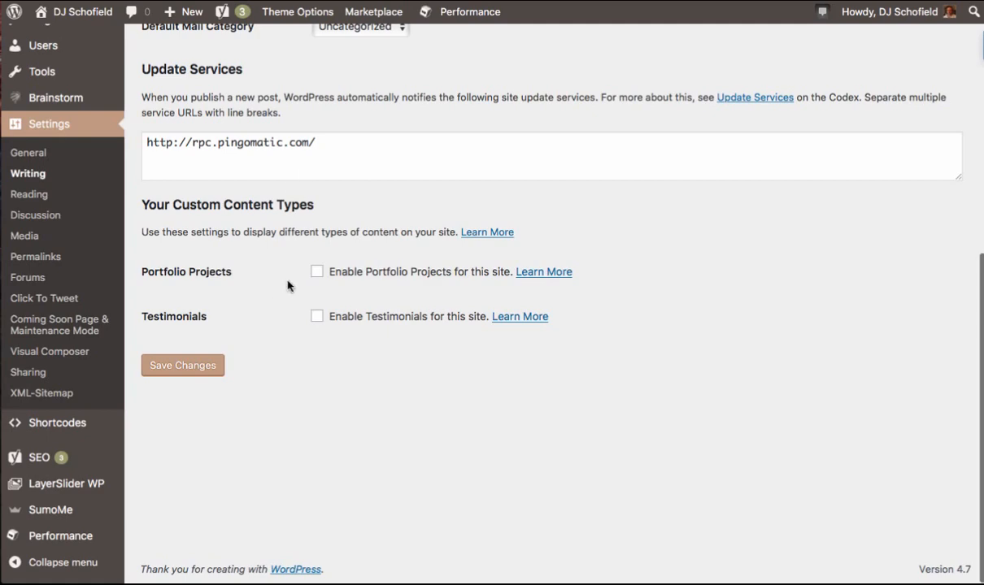
{"action": "scroll", "coordinate": [284, 284], "scroll_direction": "up", "scroll_amount": 1}
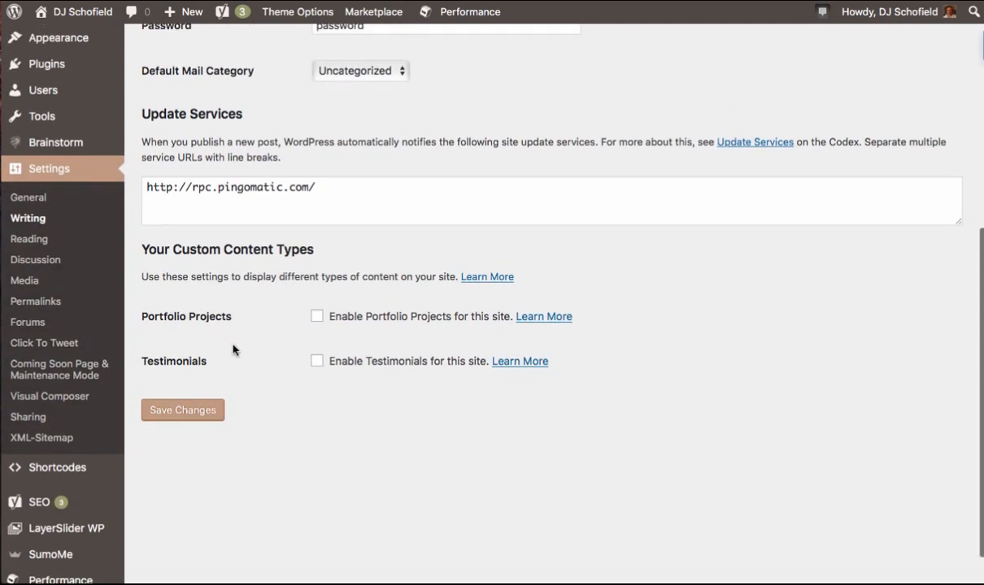
{"action": "scroll", "coordinate": [236, 354], "scroll_direction": "up", "scroll_amount": 8}
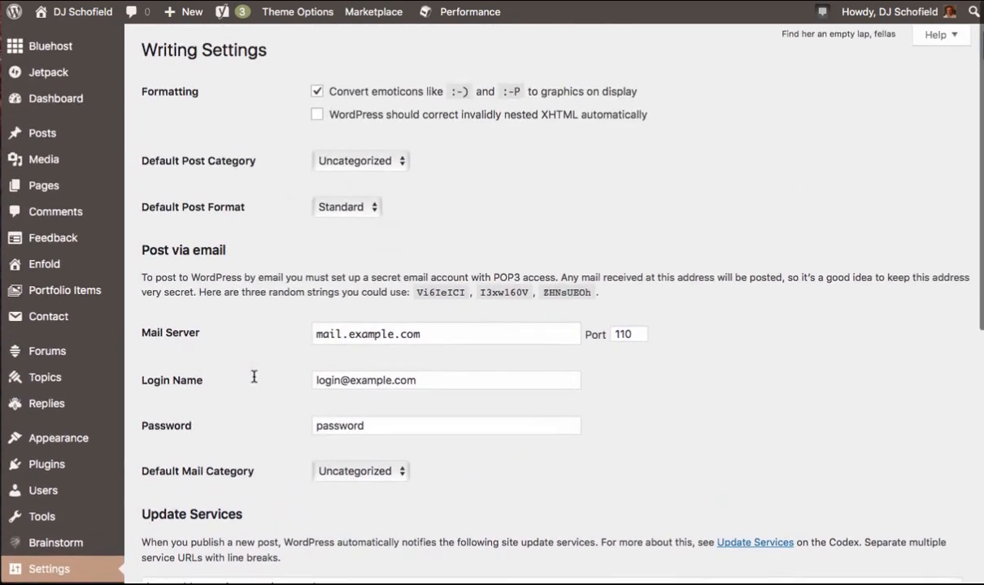
{"action": "scroll", "coordinate": [207, 462], "scroll_direction": "down", "scroll_amount": 4}
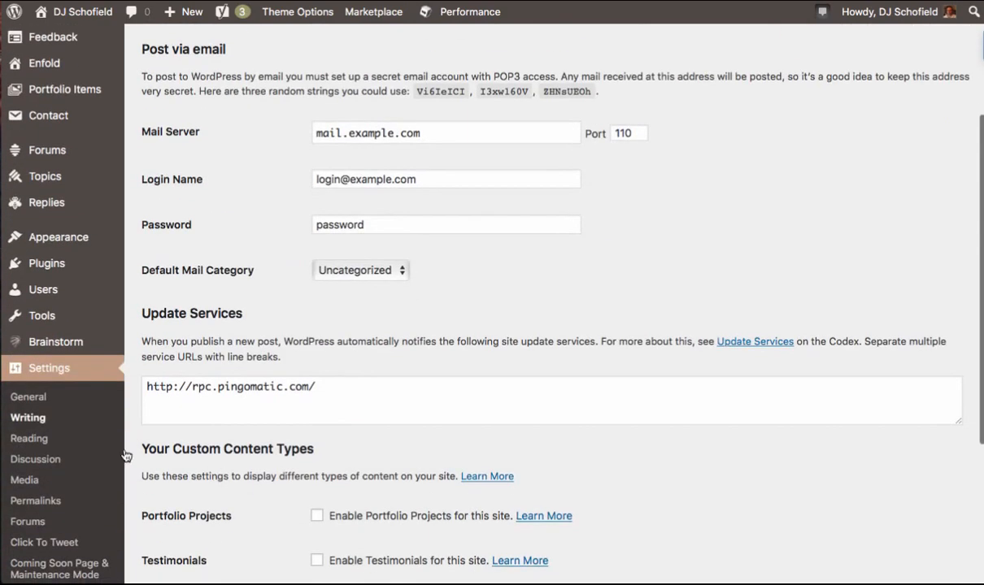
- Open Reading Settings and make the front page a static page, with Home as front page and Blog as posts page
{"action": "left_click", "coordinate": [32, 440]}
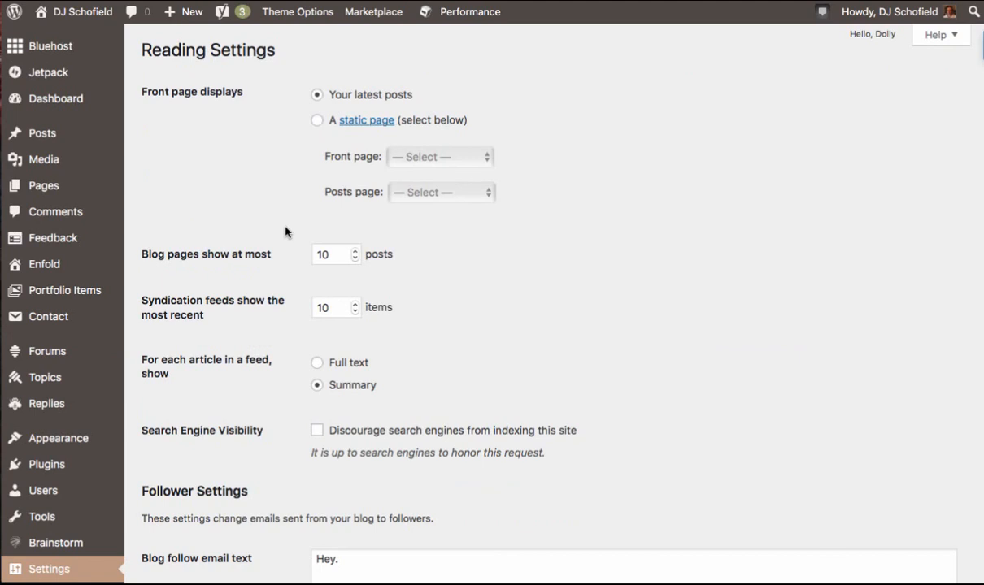
{"action": "left_click", "coordinate": [317, 121]}
{"action": "left_click", "coordinate": [402, 156]}
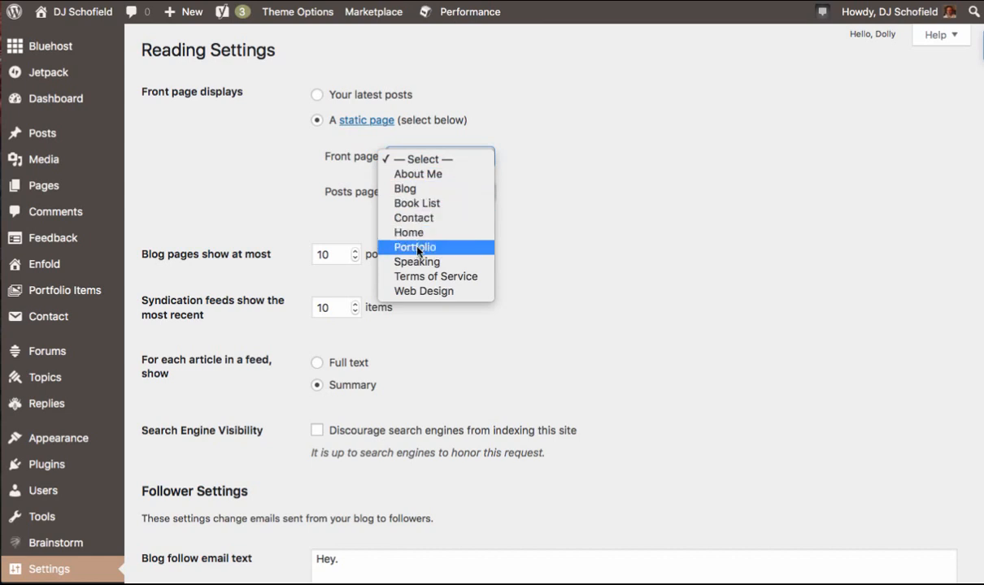
{"action": "left_click", "coordinate": [369, 219]}
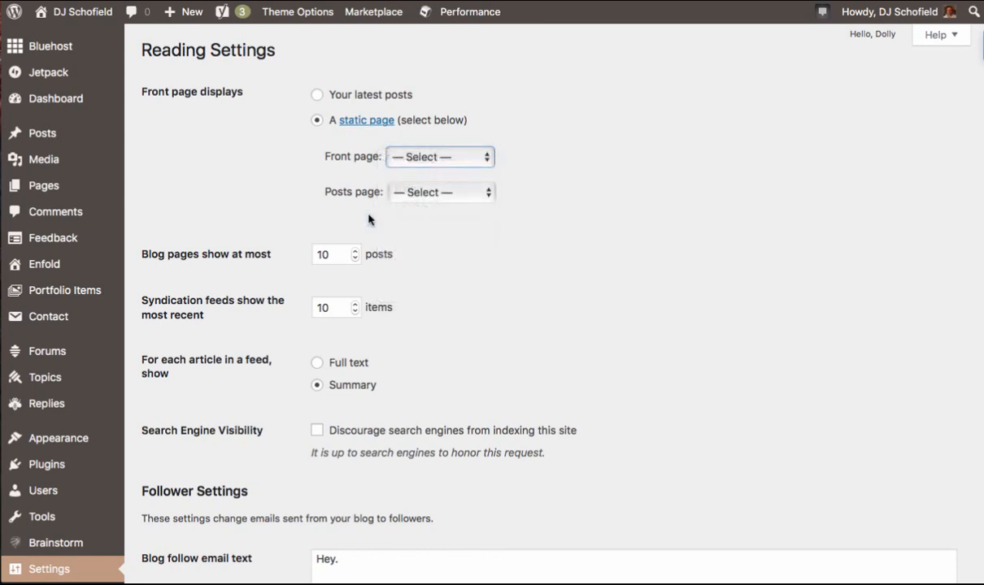
{"action": "left_click", "coordinate": [447, 195]}
{"action": "left_click", "coordinate": [414, 228]}
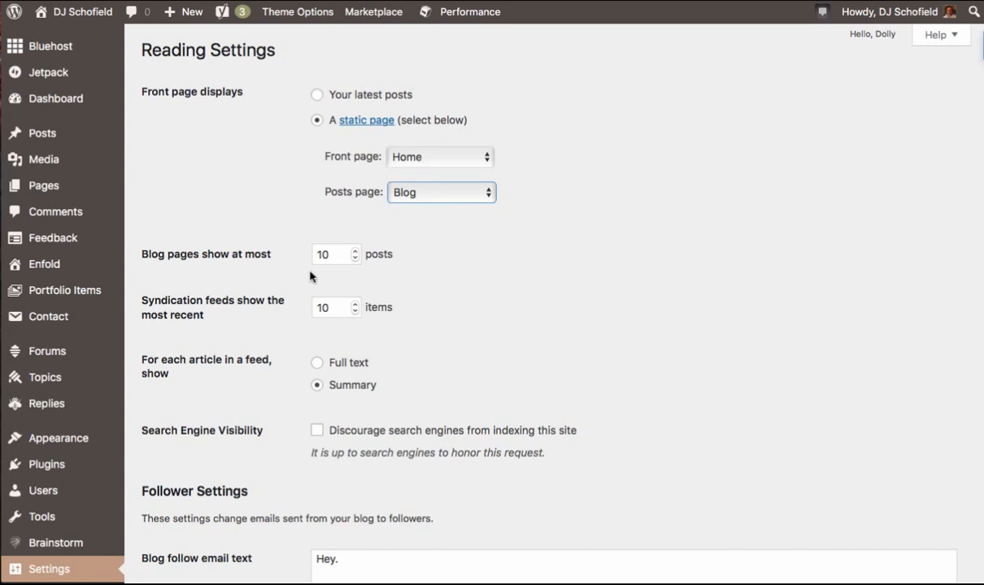
{"action": "scroll", "coordinate": [295, 262], "scroll_direction": "down", "scroll_amount": 2}
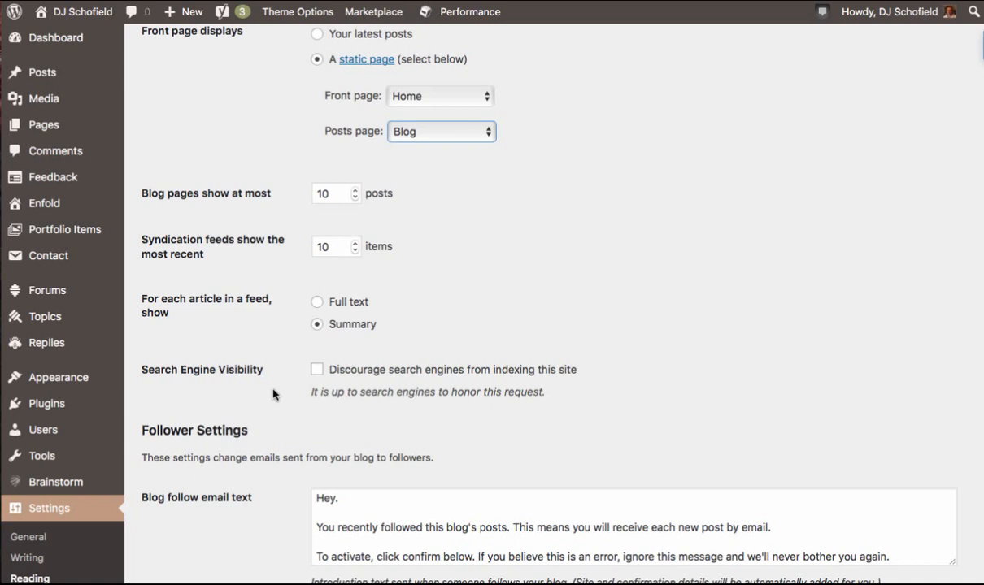
{"action": "scroll", "coordinate": [243, 365], "scroll_direction": "down", "scroll_amount": 4}
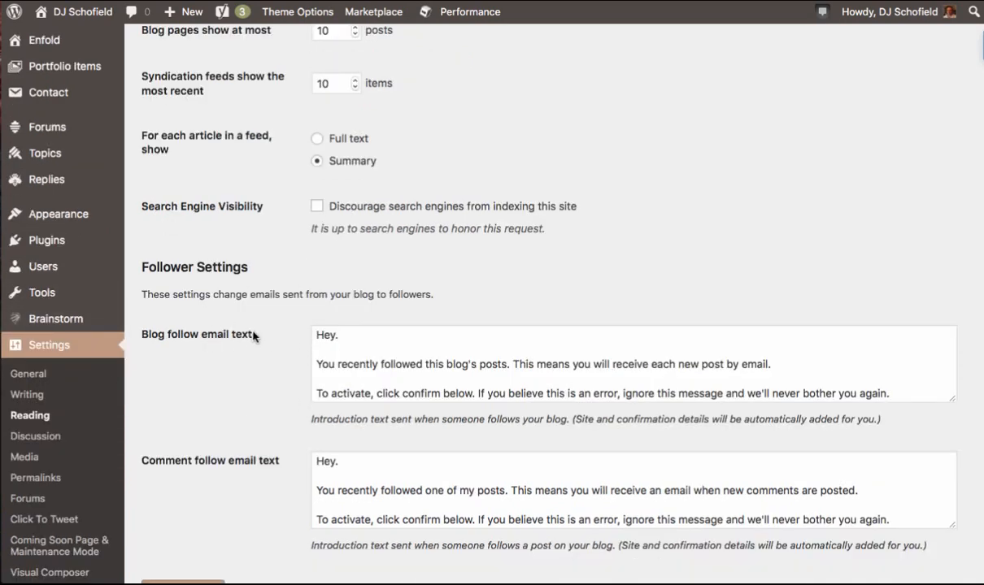
{"action": "scroll", "coordinate": [350, 358], "scroll_direction": "down", "scroll_amount": 5}
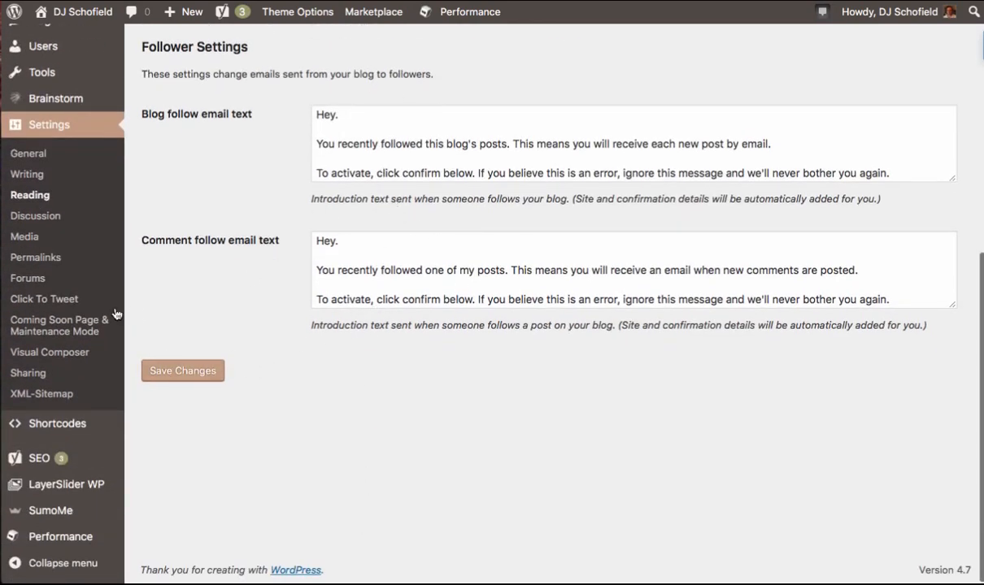
{"action": "left_click", "coordinate": [57, 198]}
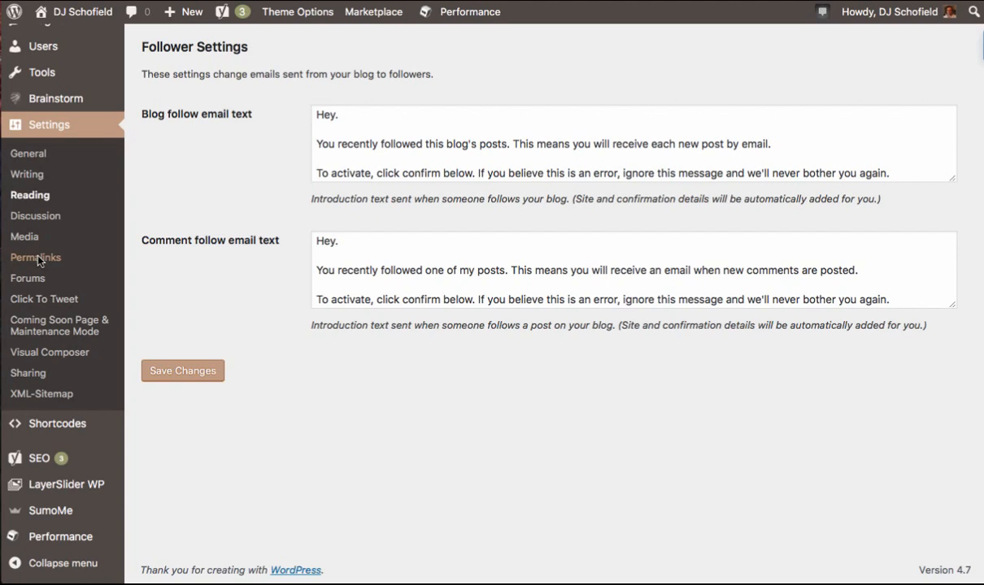
- Open Permalink Settings and select the Post name permalink structure
{"action": "left_click", "coordinate": [37, 258]}
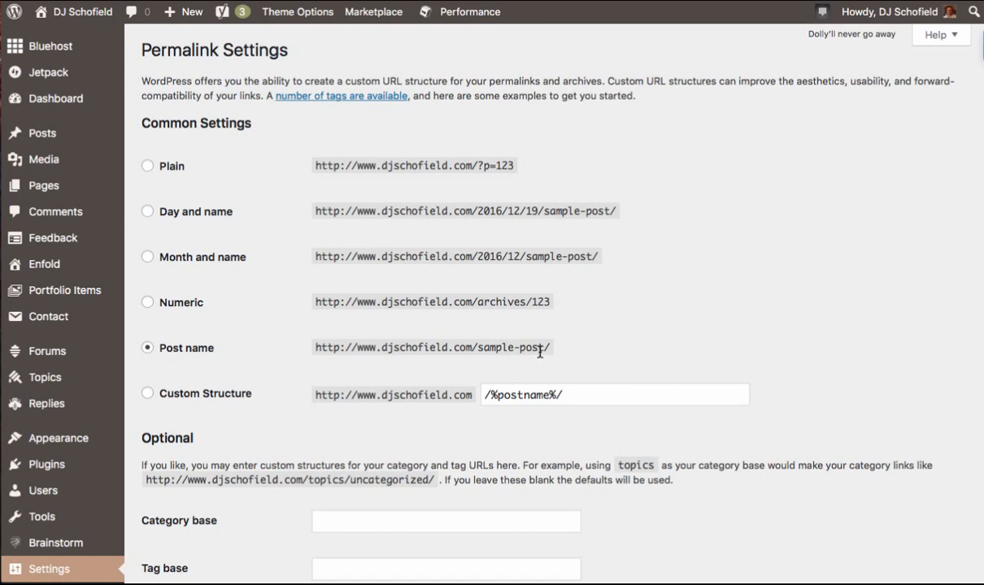
{"action": "left_click_drag", "start_coordinate": [545, 348], "coordinate": [478, 348]}
{"action": "left_click", "coordinate": [270, 333]}
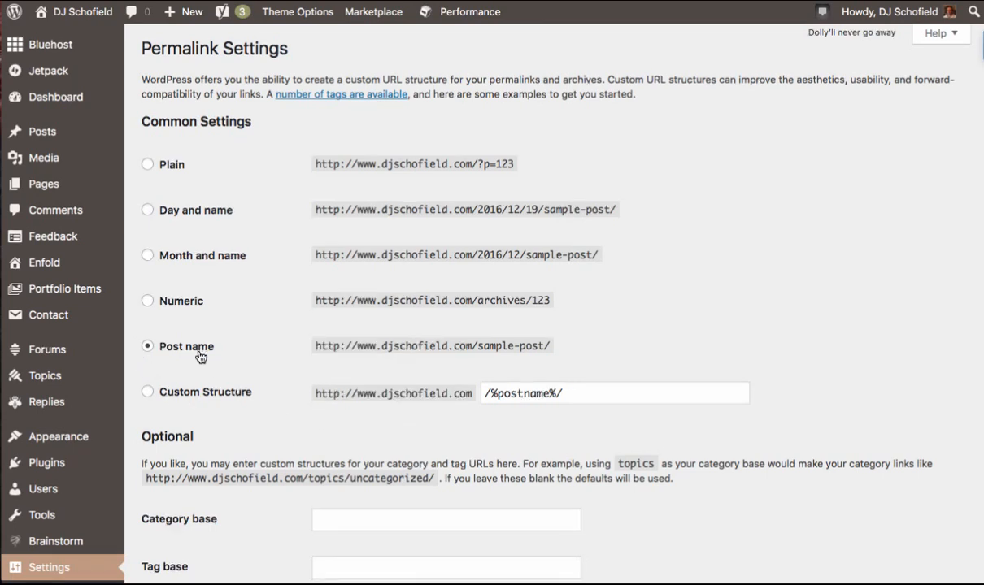
{"action": "scroll", "coordinate": [199, 356], "scroll_direction": "down", "scroll_amount": 8}
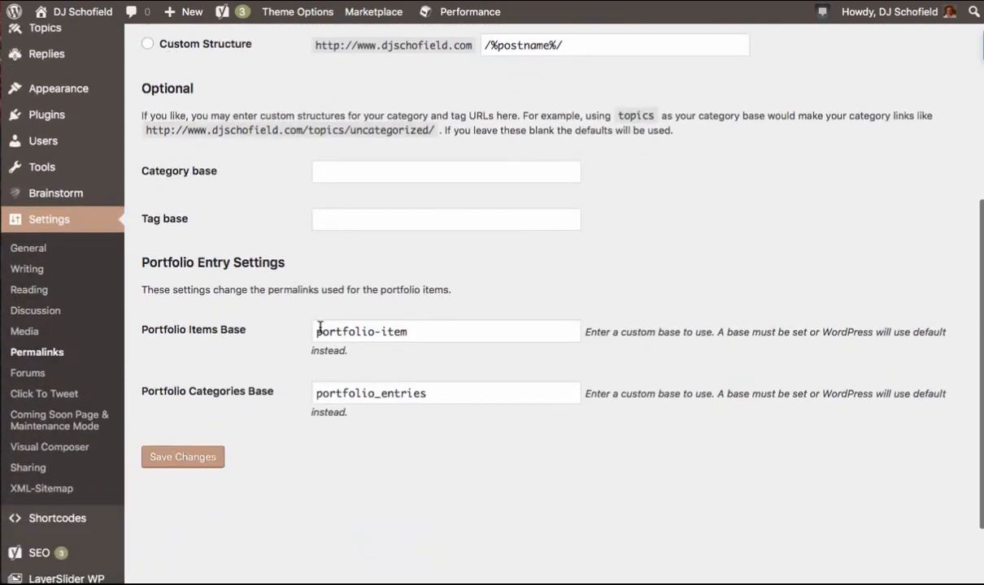
{"action": "scroll", "coordinate": [320, 331], "scroll_direction": "up", "scroll_amount": 8}
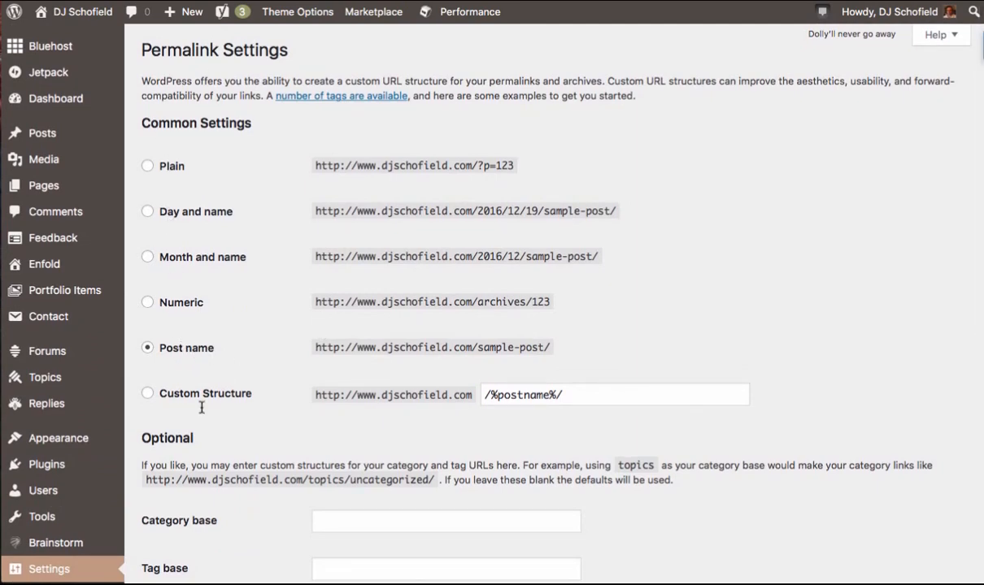
{"action": "scroll", "coordinate": [203, 431], "scroll_direction": "down", "scroll_amount": 8}
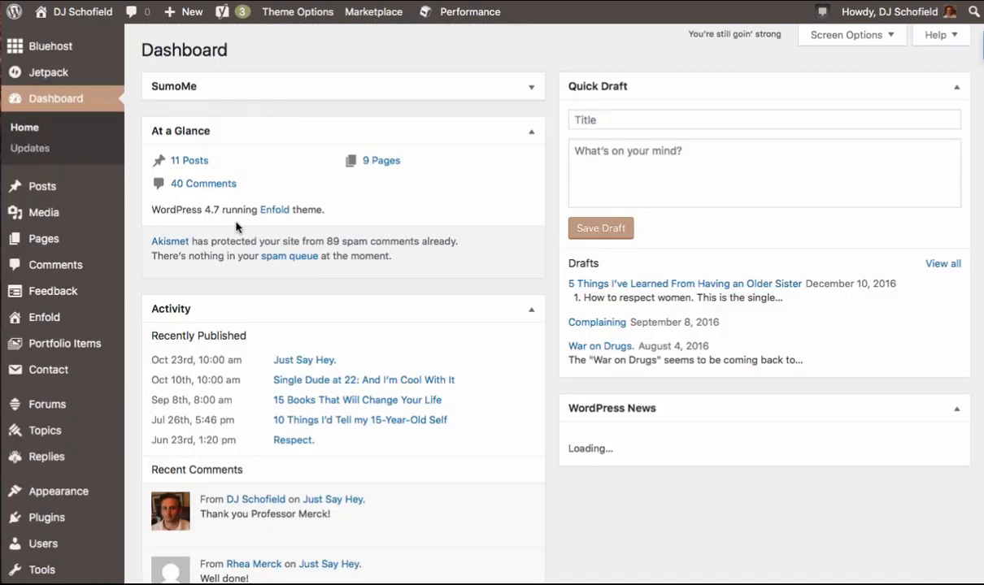